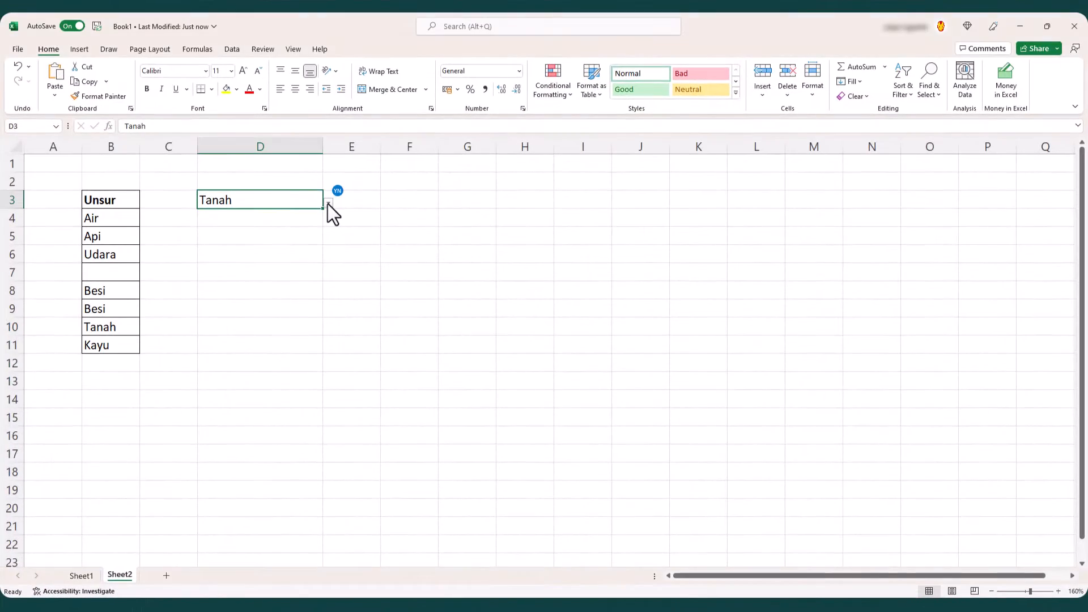
click(328, 203)
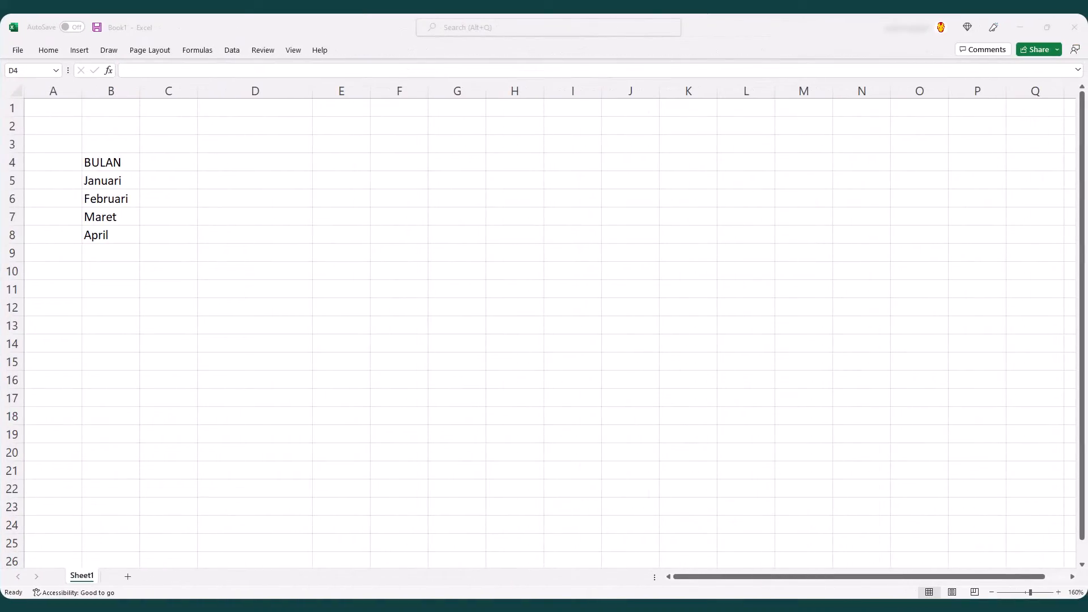
- Convert the BULAN month list in B4:B8 into a table with headers
drag(111, 162, 111, 235)
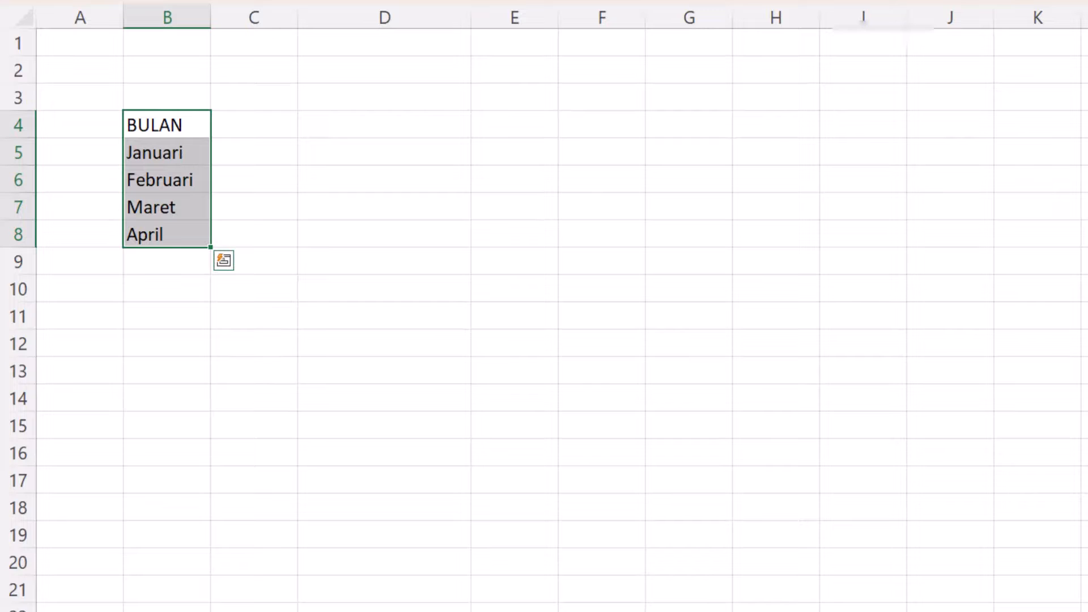
key(ctrl+t)
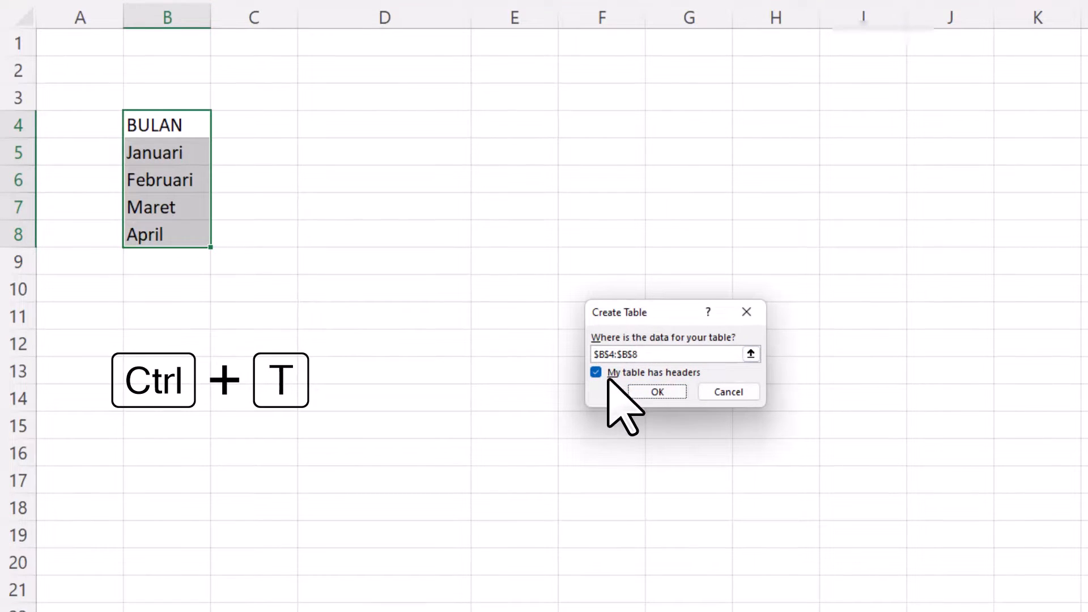
click(656, 393)
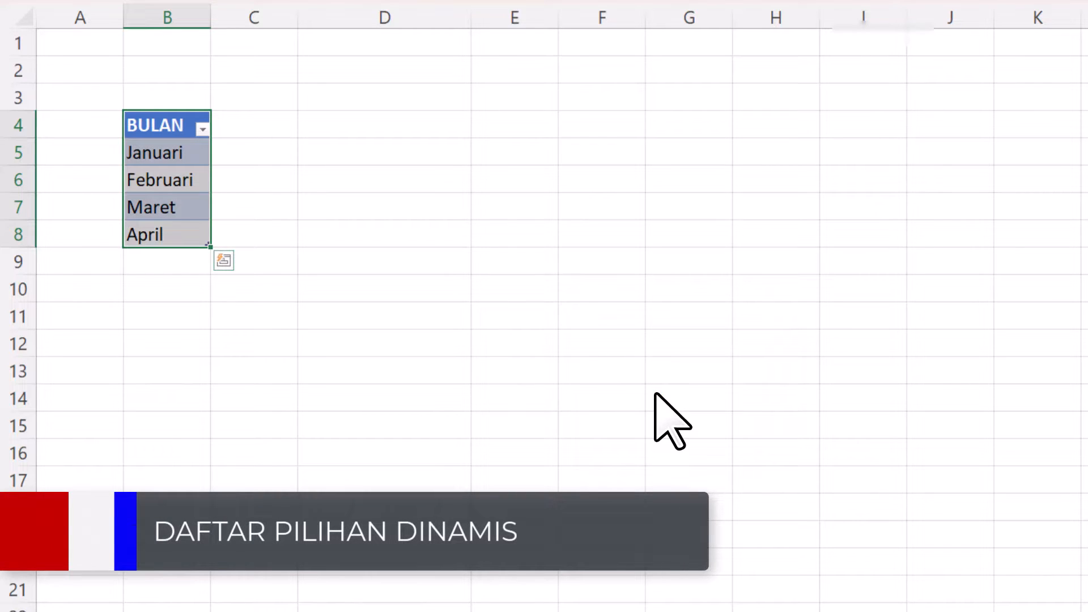
- Add a List data validation to cell D4 with source =$B$5:$B$8 and open its dropdown
click(405, 121)
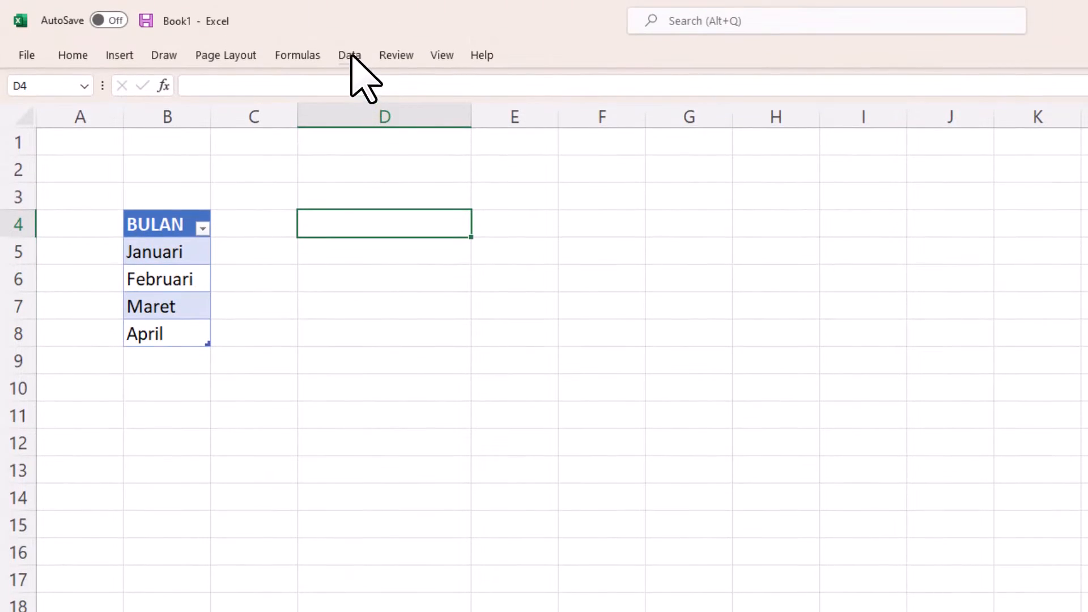
click(349, 55)
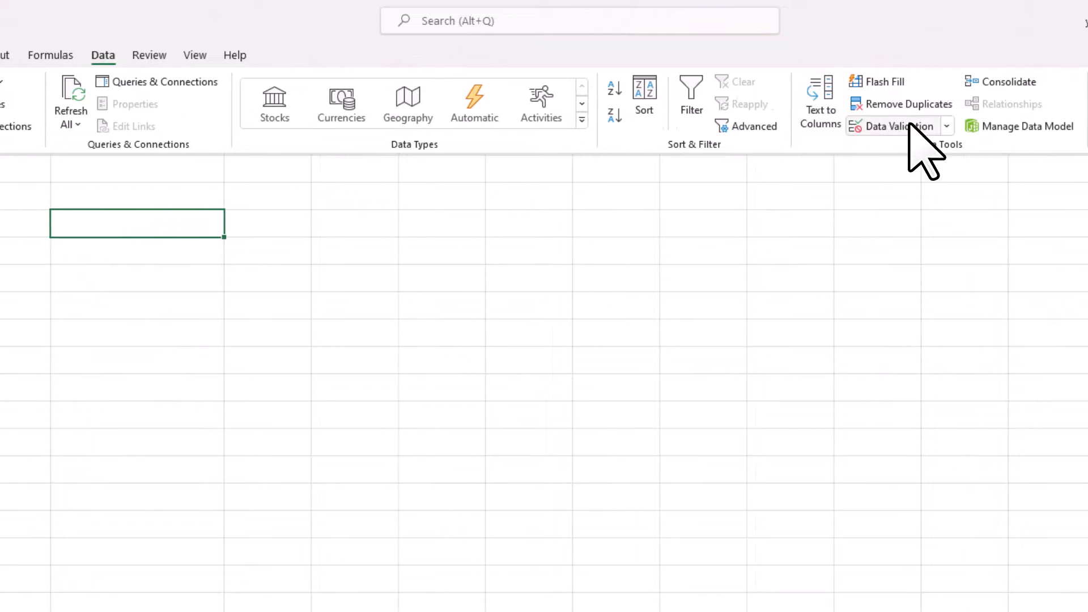
click(908, 124)
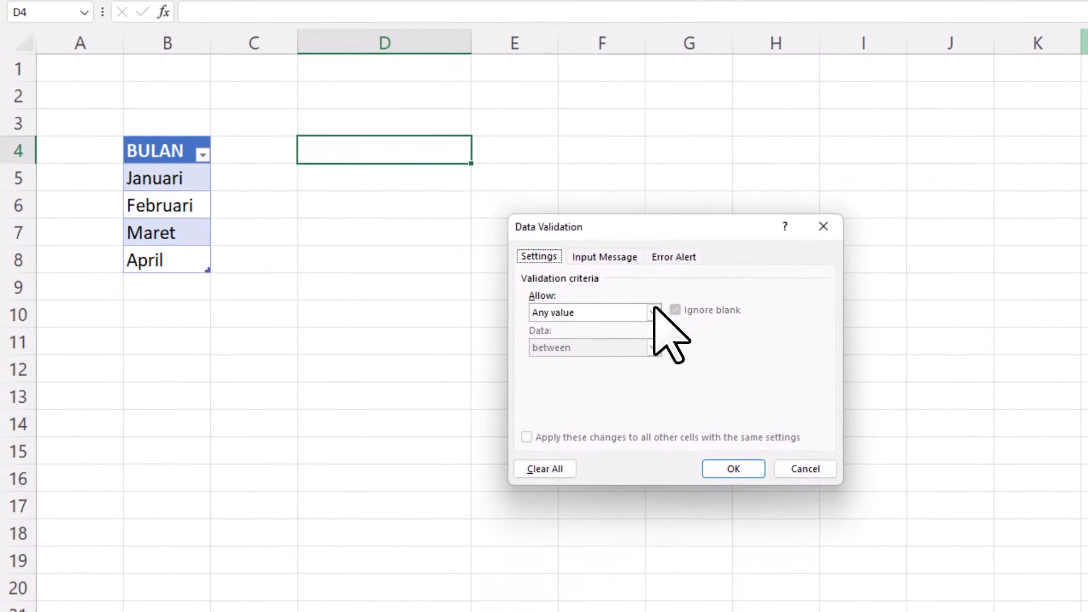
click(655, 312)
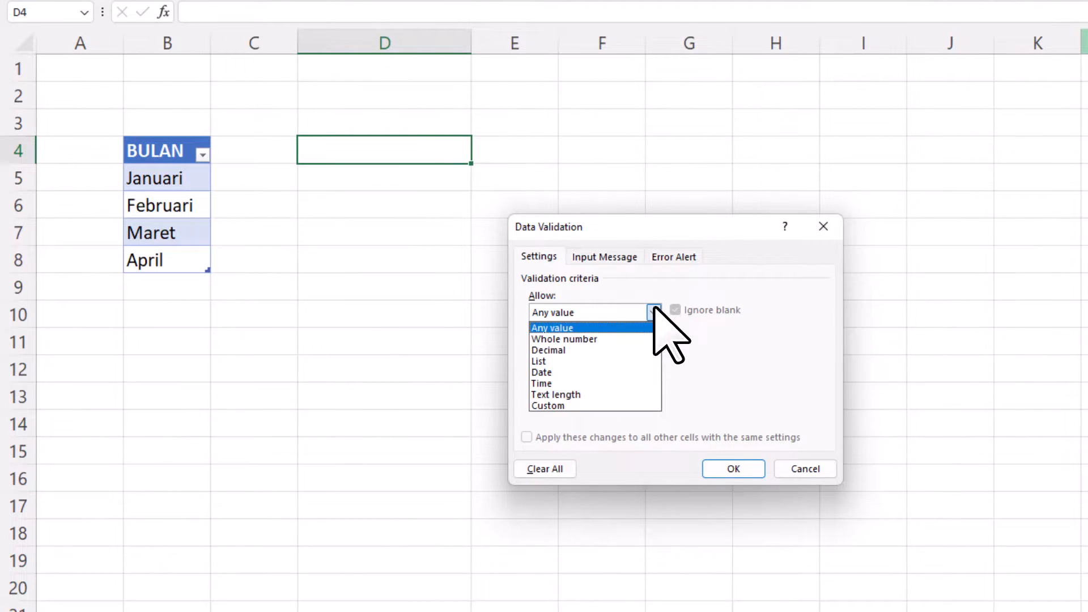
click(635, 362)
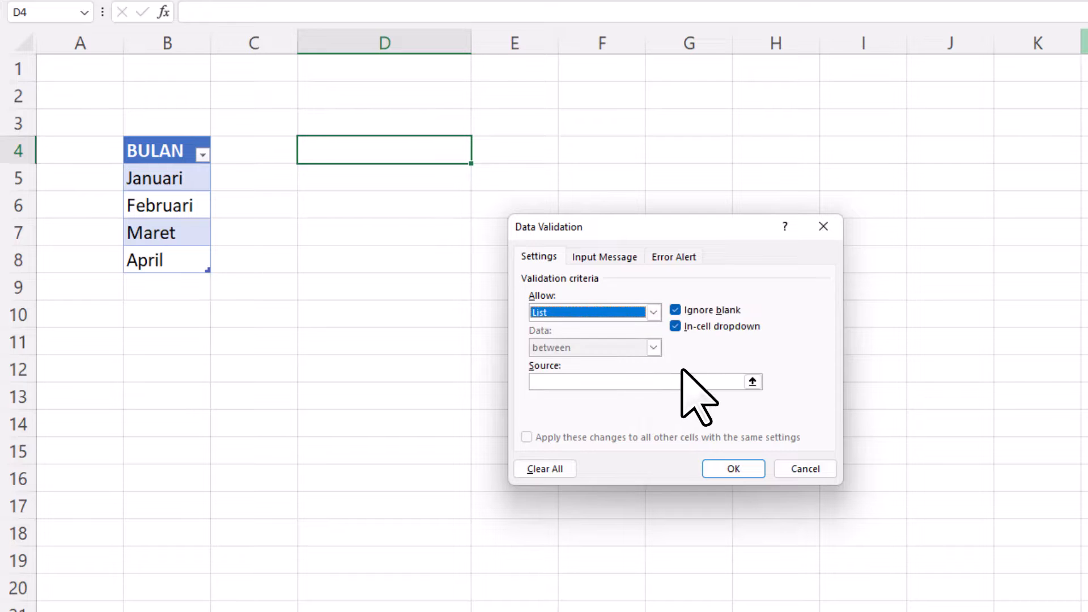
click(753, 382)
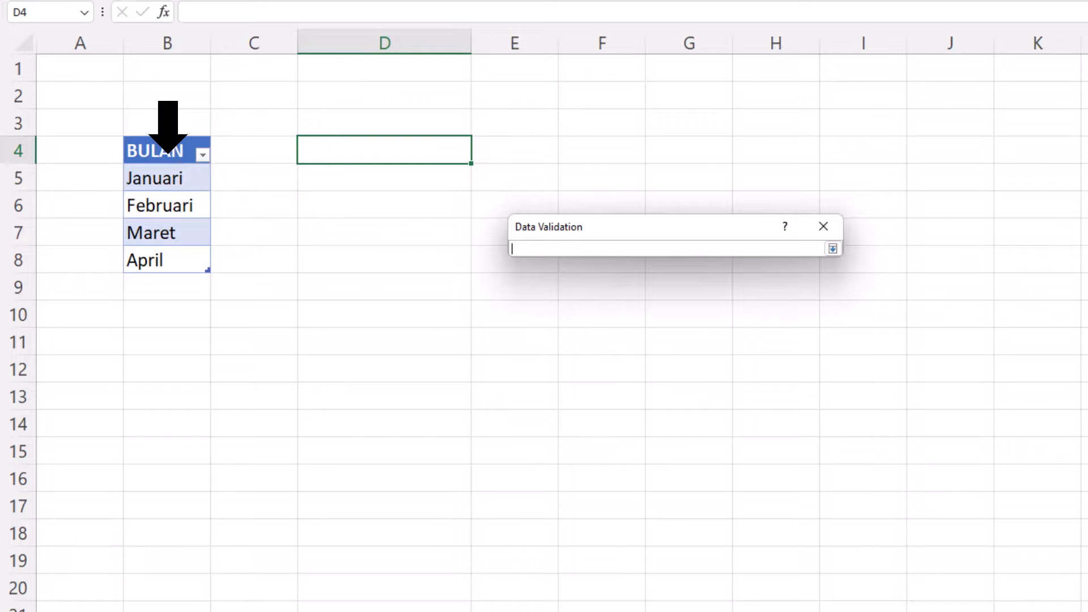
click(168, 152)
key(Return)
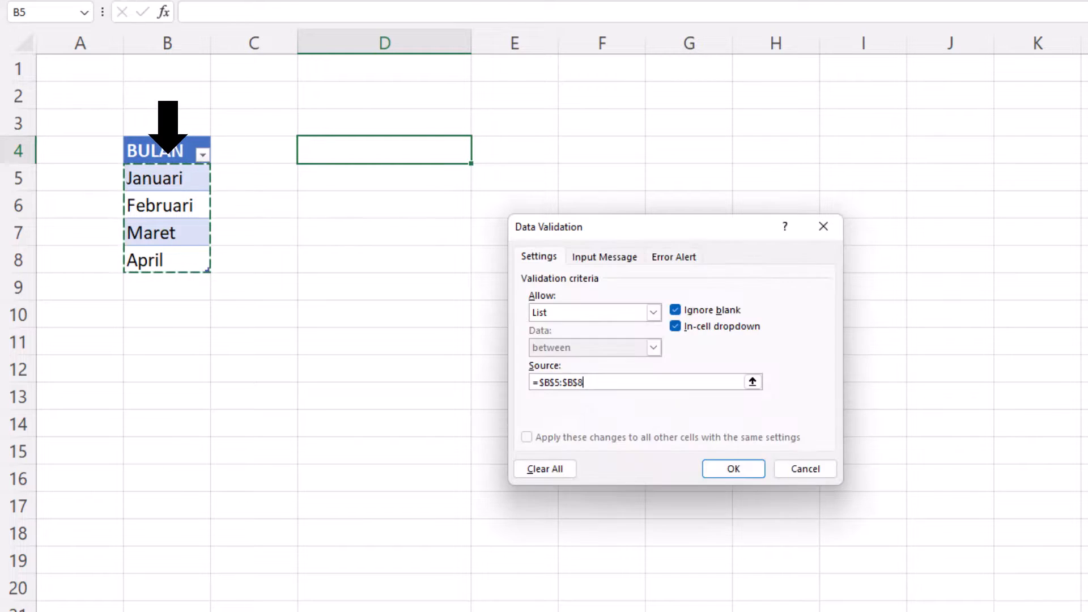
click(735, 466)
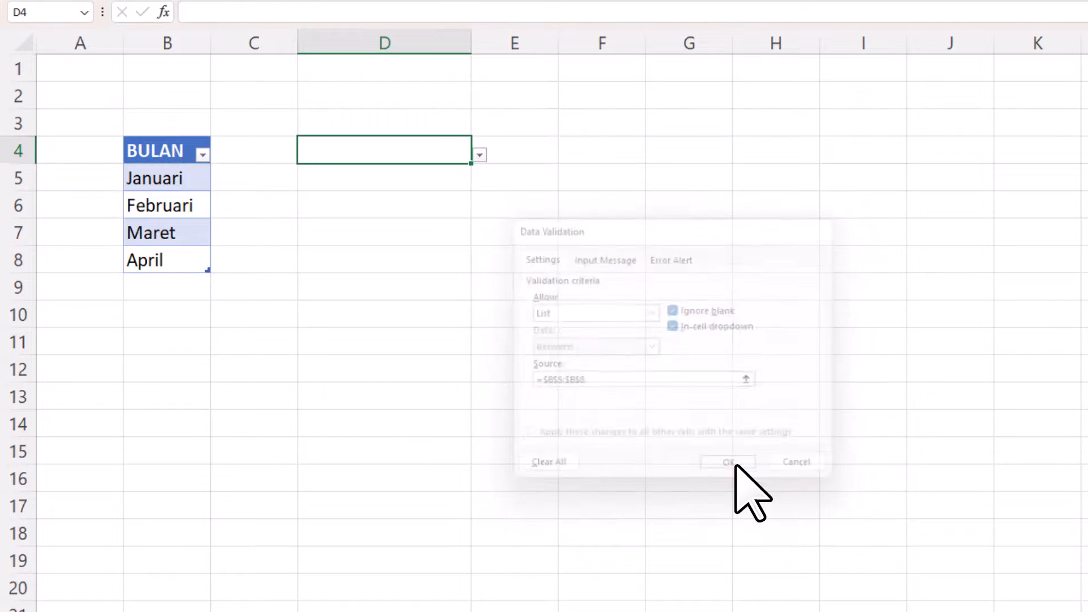
click(479, 153)
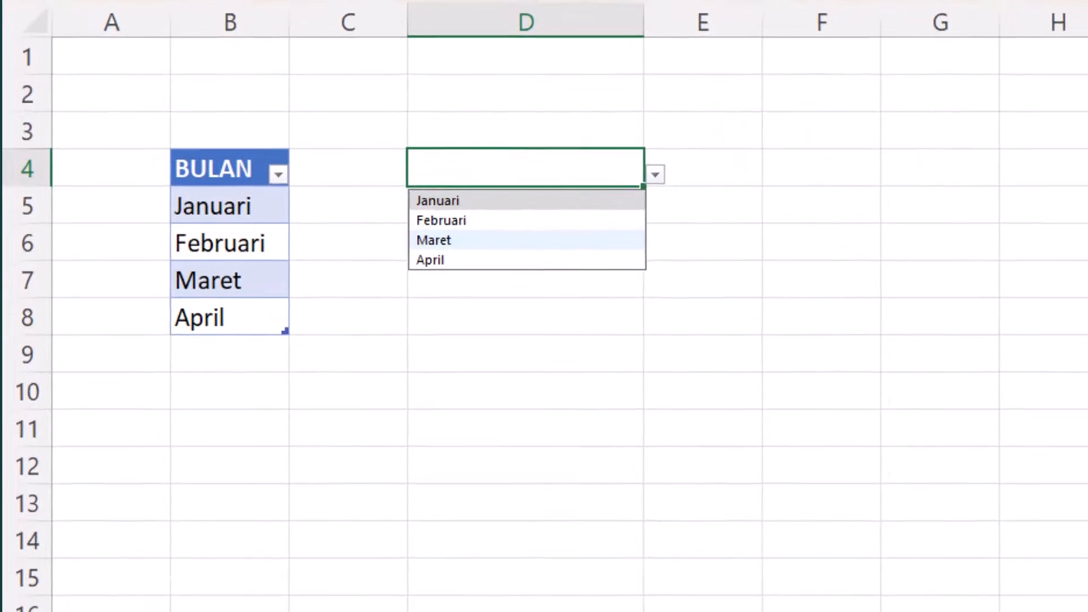
- Extend the BULAN table from April down to Desember by autofill, and check the dropdown list in D4
click(286, 336)
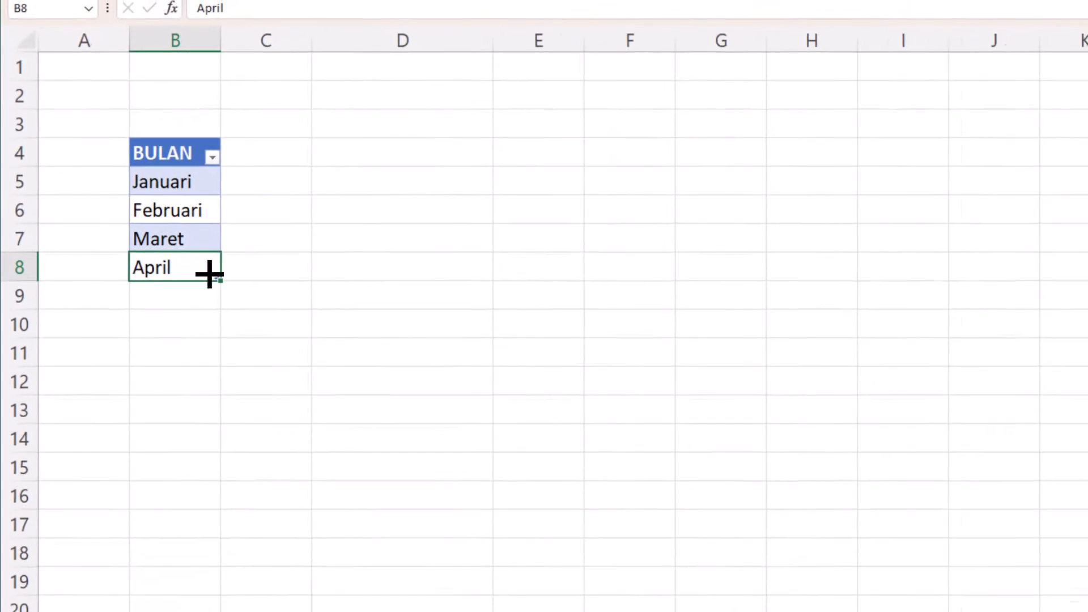
drag(210, 274, 212, 492)
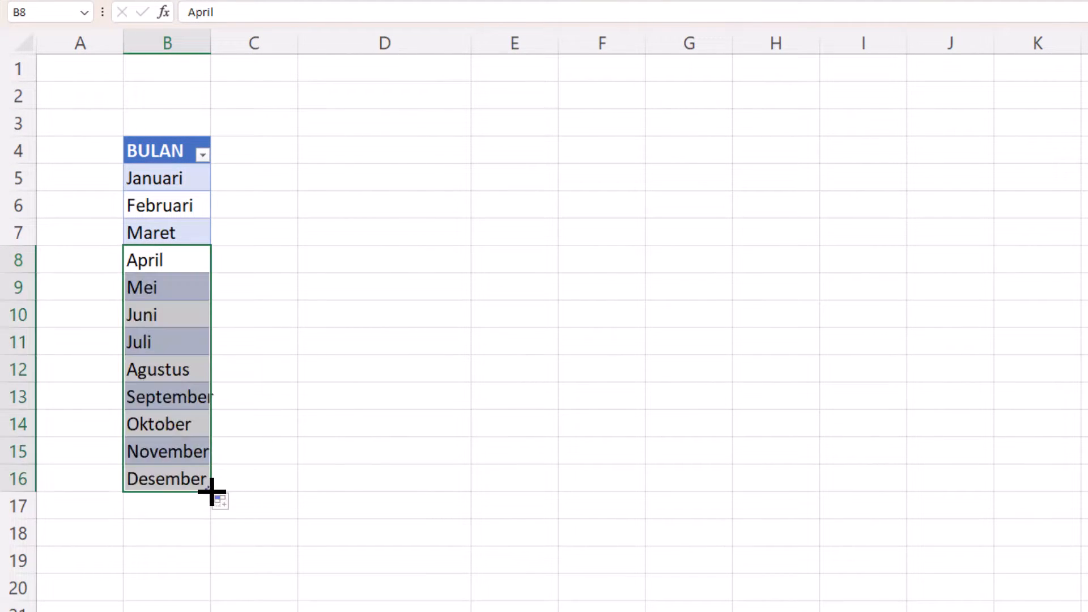
click(456, 151)
click(480, 156)
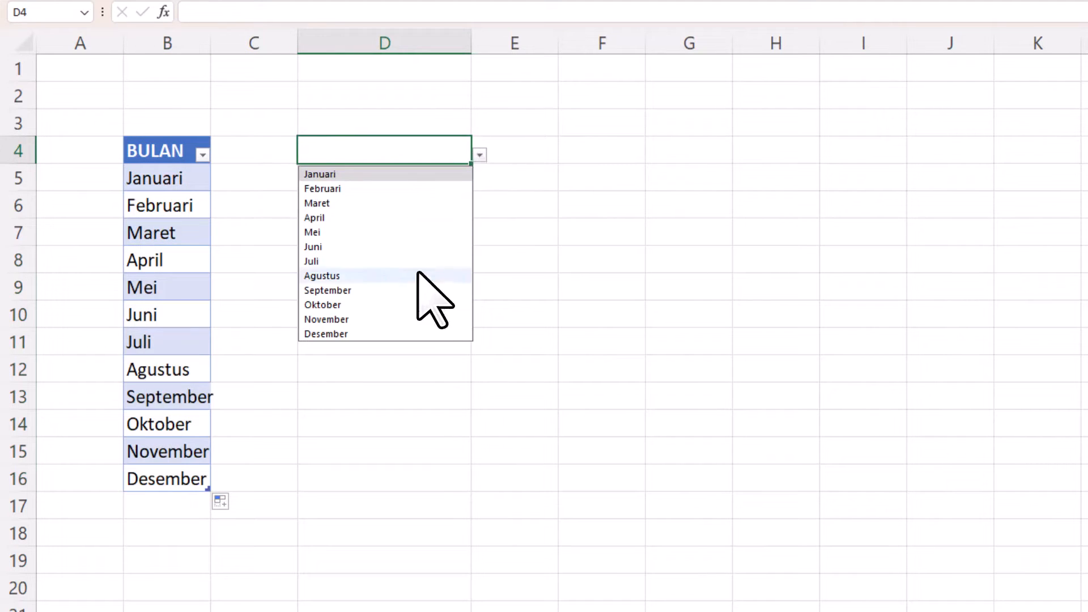
- Clear the months September to Desember from B13:B16 and check the dropdown list in D4
drag(170, 395, 211, 491)
key(Delete)
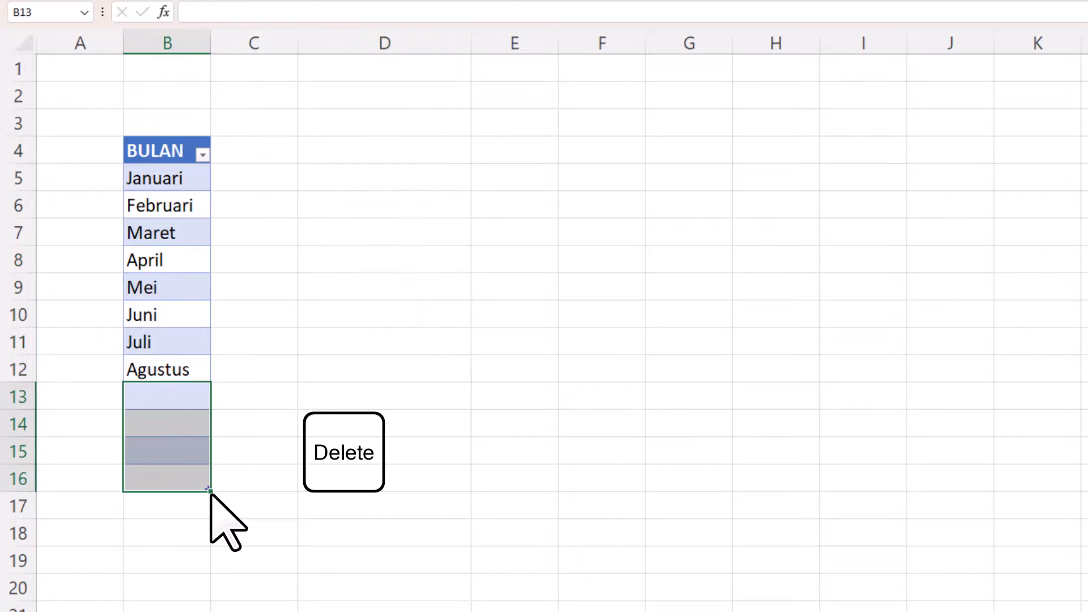
click(459, 151)
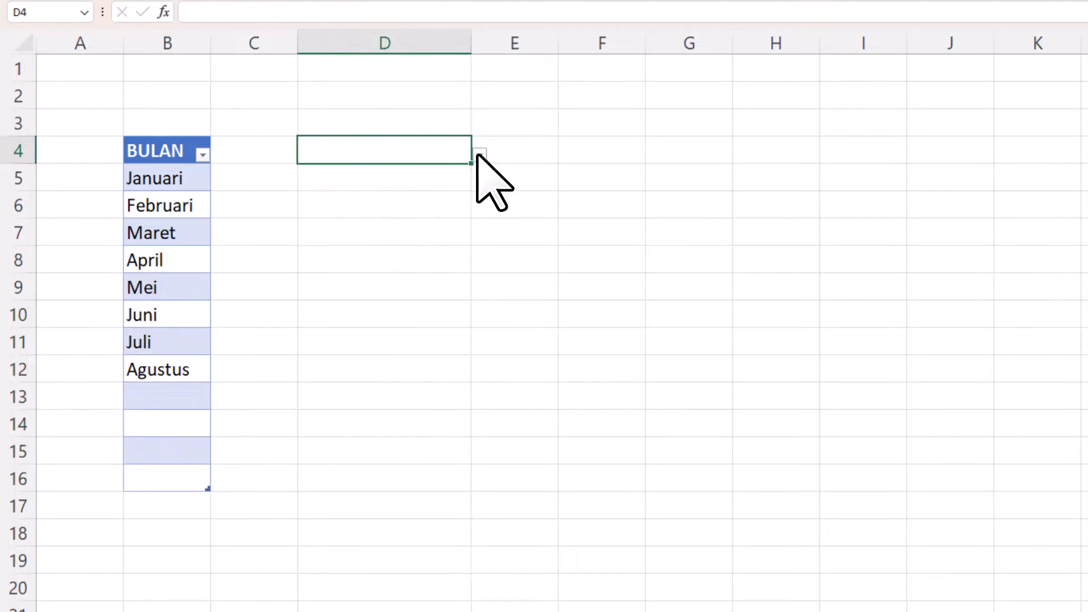
click(479, 156)
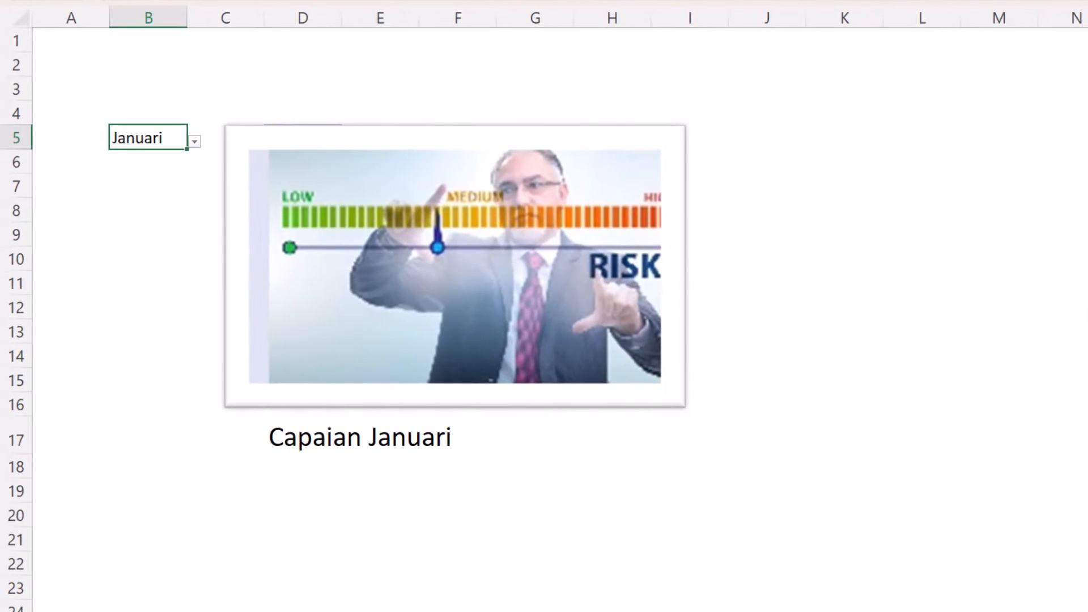
- Switch the displayed picture by setting the month in cell B5 to April and finally to Agustus
text(ap)
key(Return)
key(Up)
key(alt+Down)
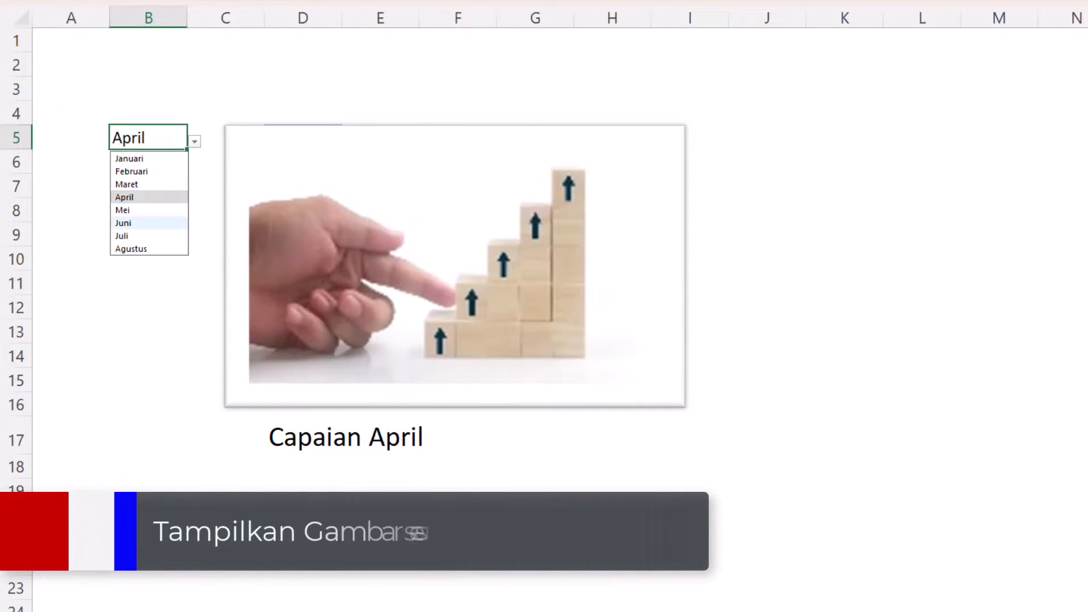
key(Down)
key(Down)
key(Return)
key(alt+Down)
key(Down)
key(Down)
key(Return)
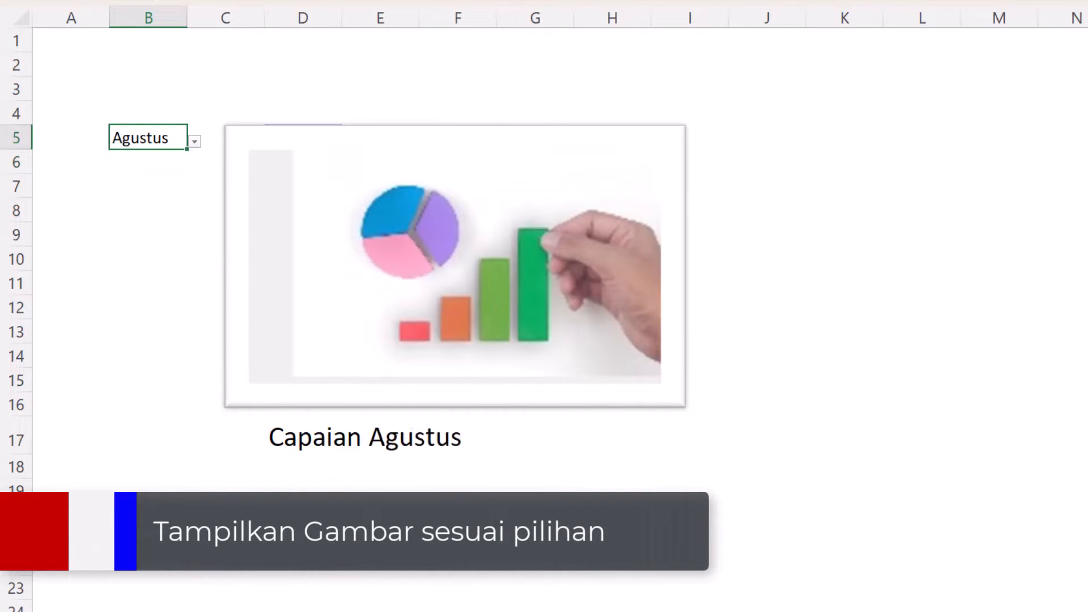
- Choose two other months in succession from the list in cell B5 to switch the displayed picture again
key(alt+Down)
key(Up)
key(Up)
key(Up)
key(Up)
key(Up)
key(Up)
key(Return)
key(alt+Down)
key(Down)
key(Return)
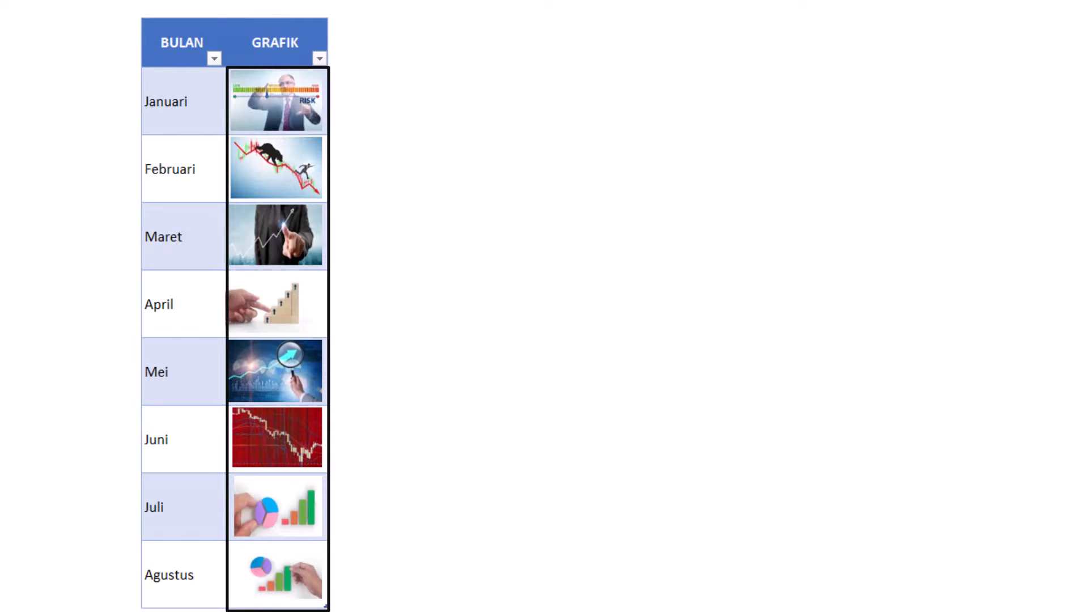
- Create names for the GRAFIK picture cells from the left column, using the table rows Januari to Agustus
click(275, 43)
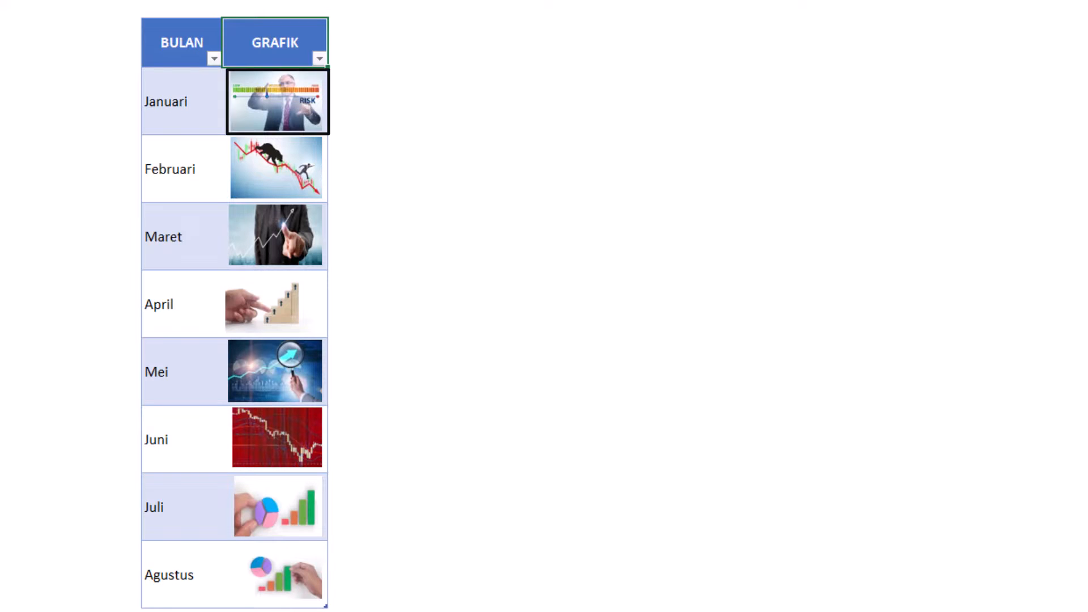
click(190, 102)
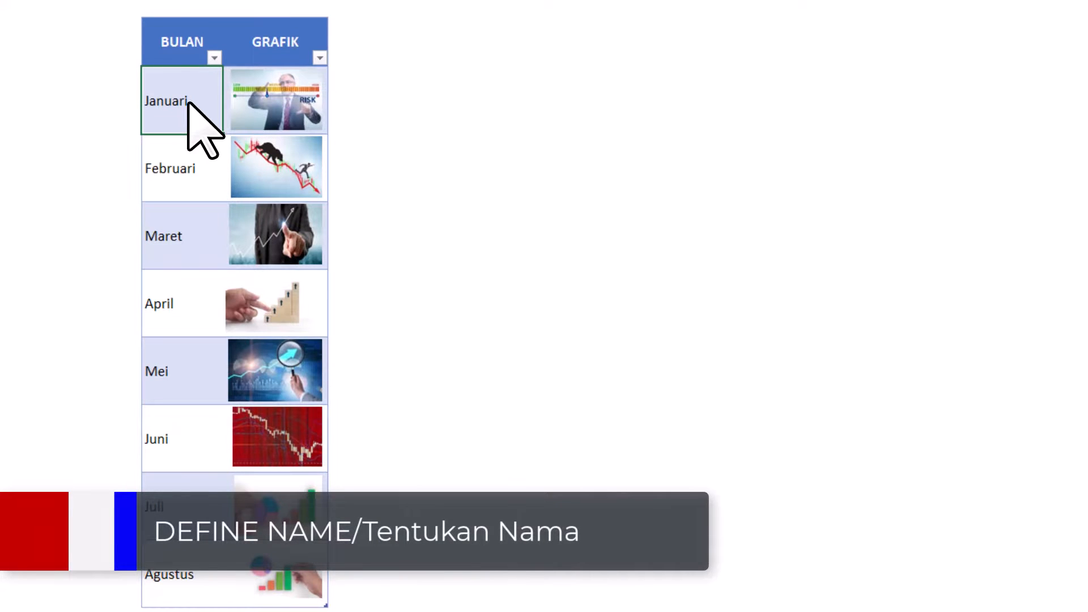
key(ctrl+shift+Right)
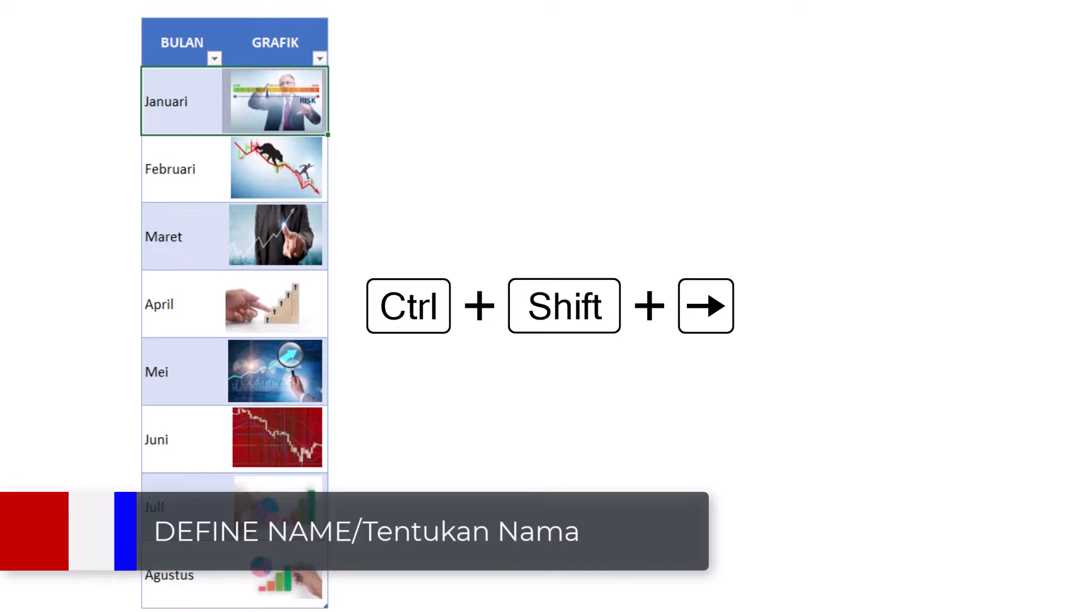
key(ctrl+shift+Down)
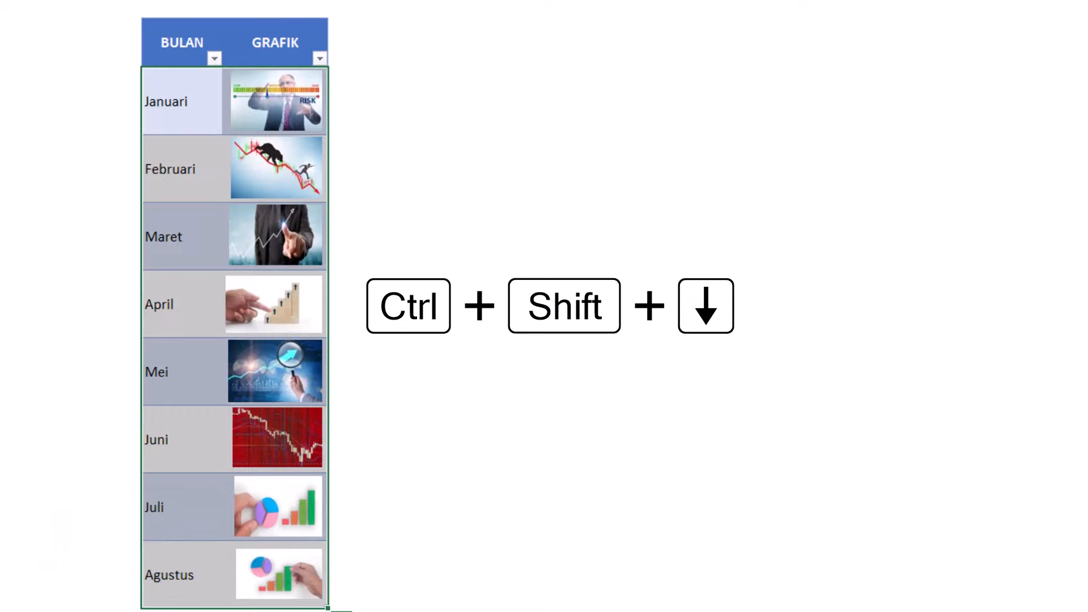
click(254, 49)
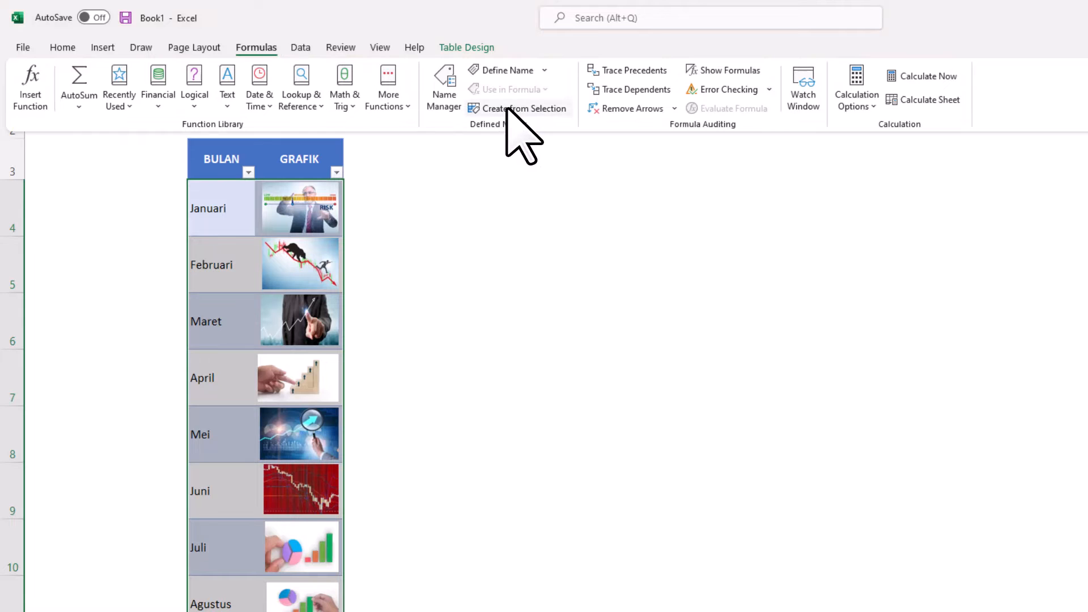
click(507, 109)
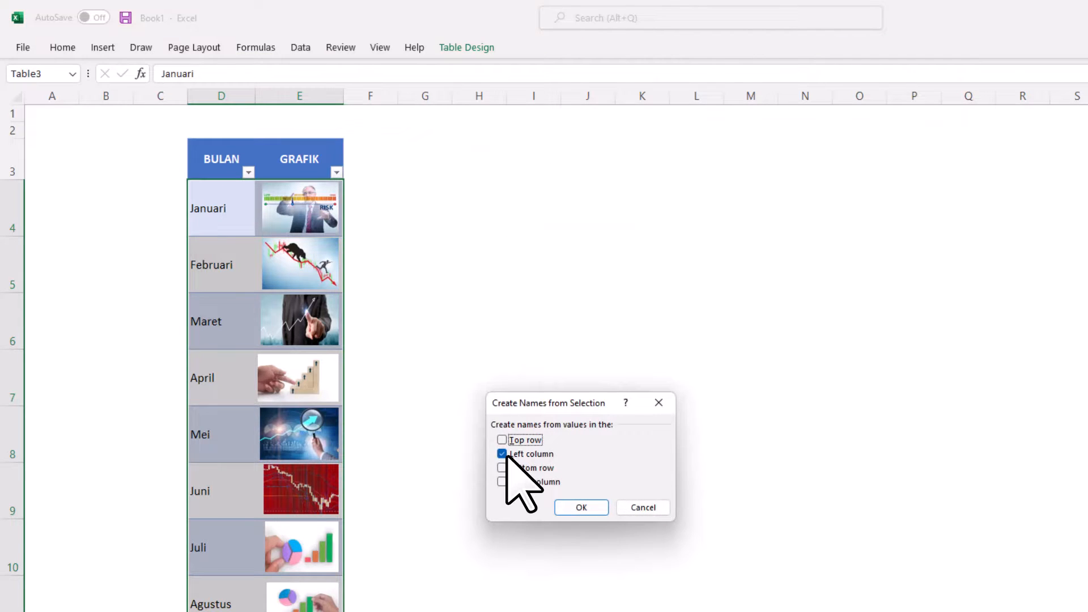
drag(565, 404, 506, 228)
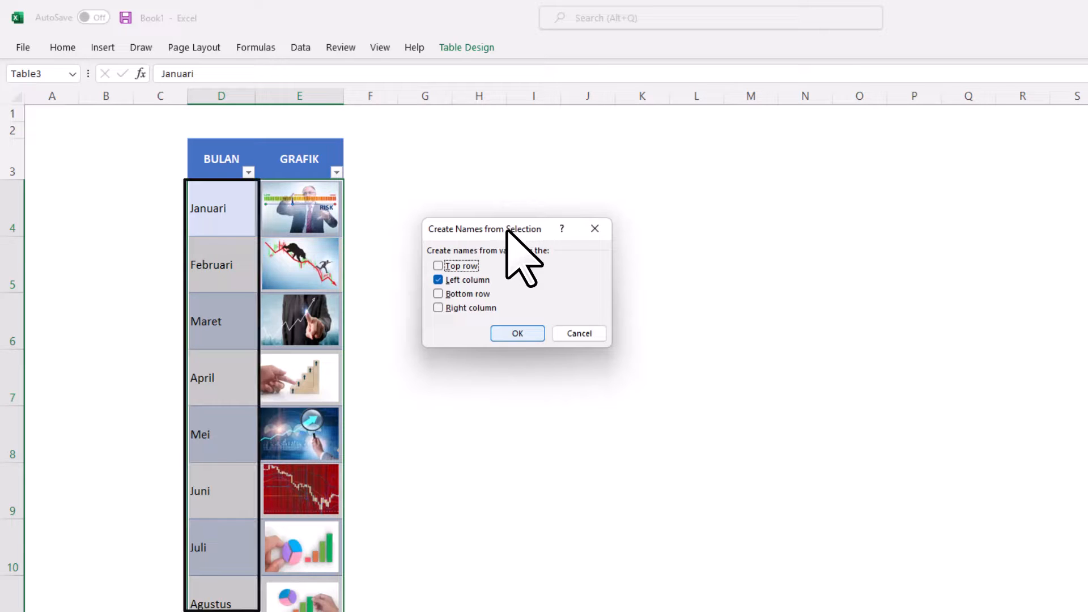
click(508, 330)
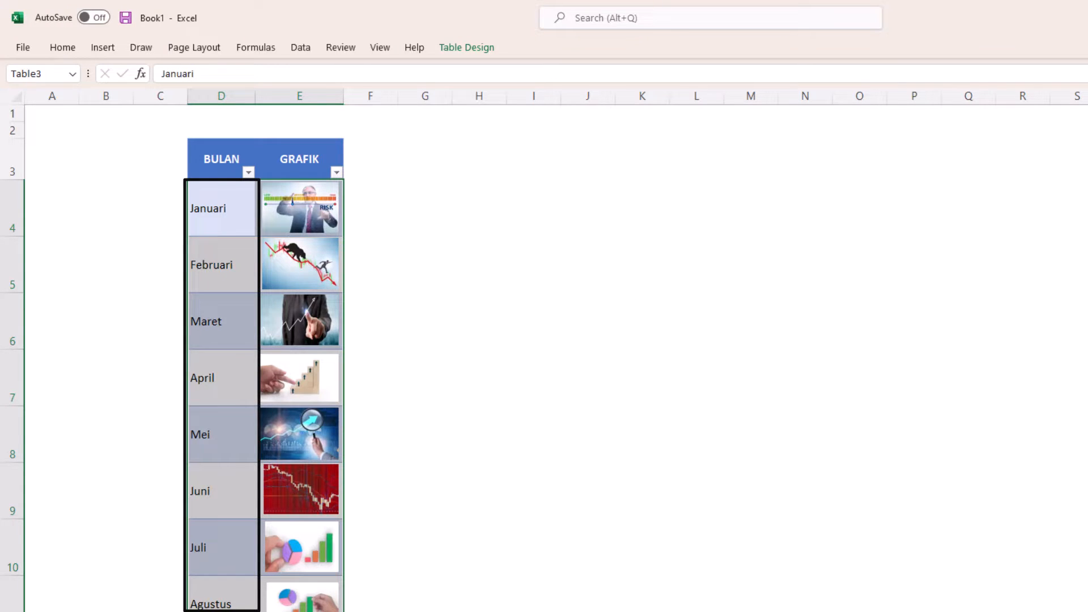
- Review the defined month names and their cell references in the Name Manager, and close it
click(253, 48)
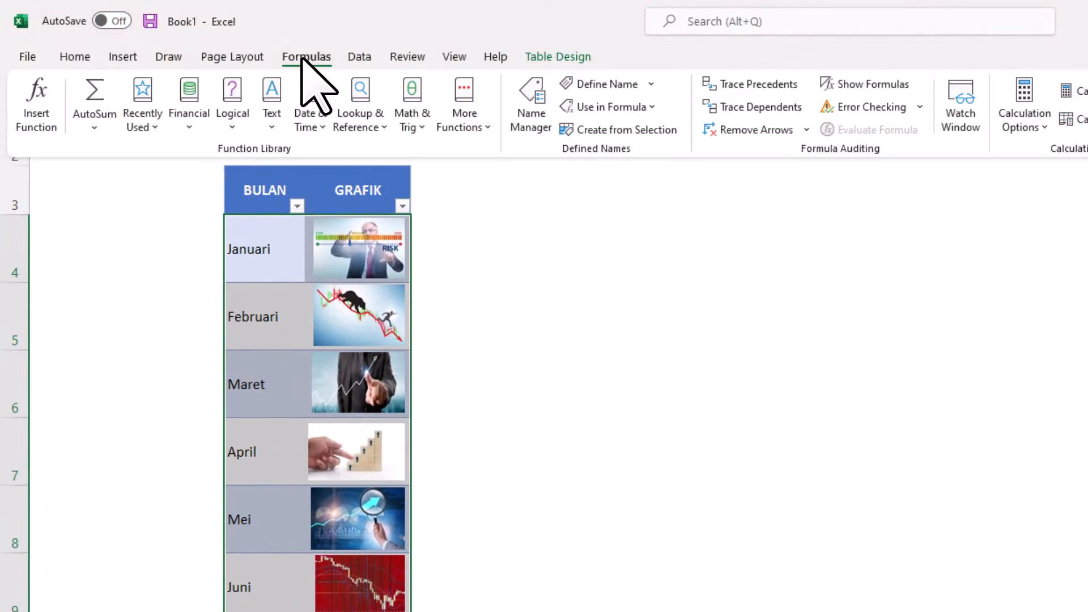
click(527, 115)
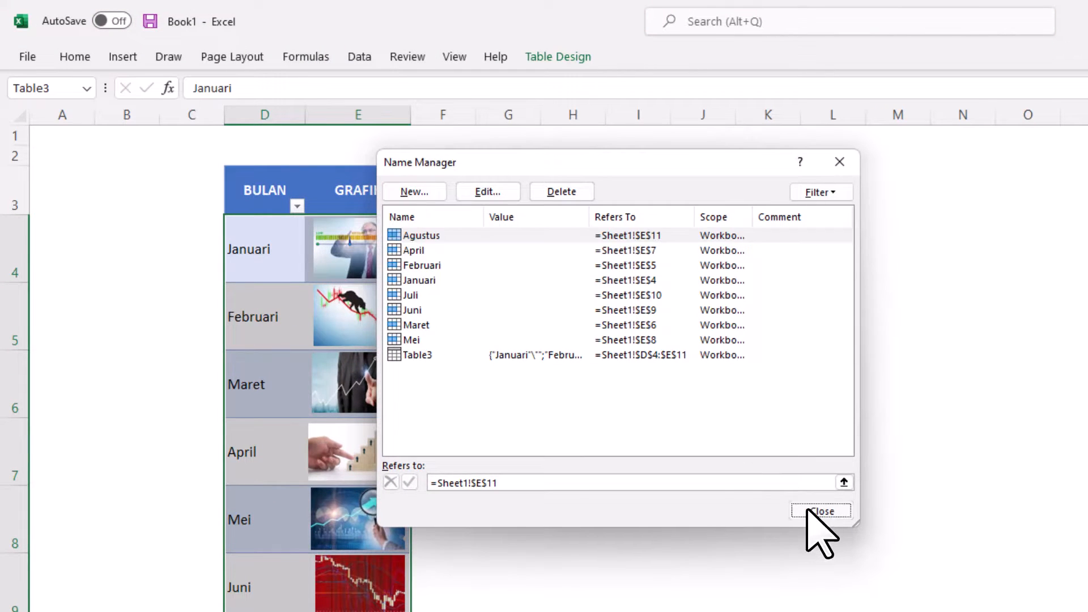
click(814, 506)
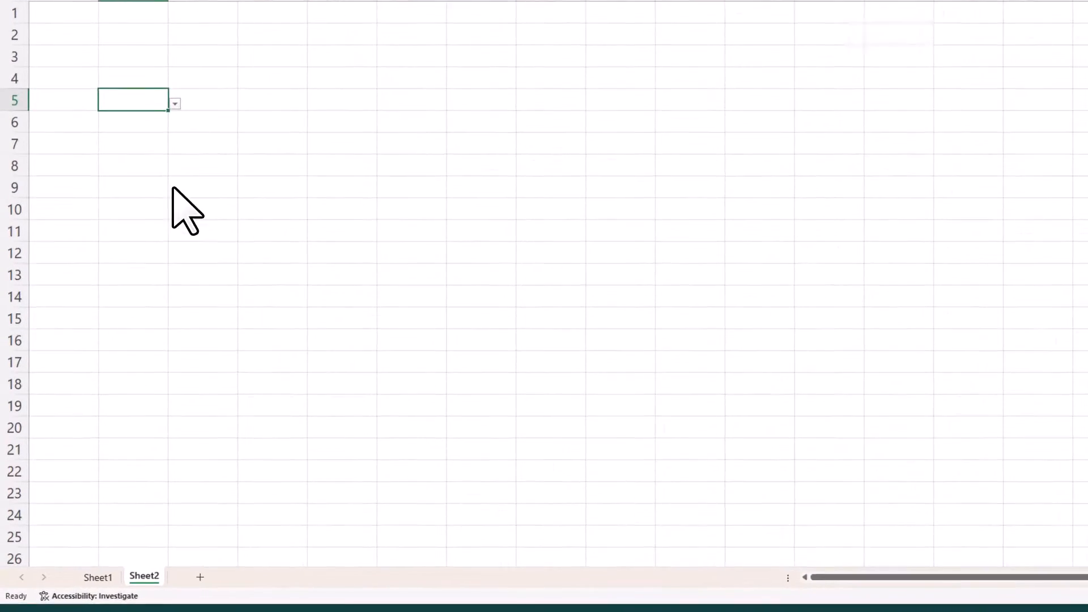
- Add a new sheet with a dropdown list of the months Januari to Agustus in cell B5, and check the list
click(144, 179)
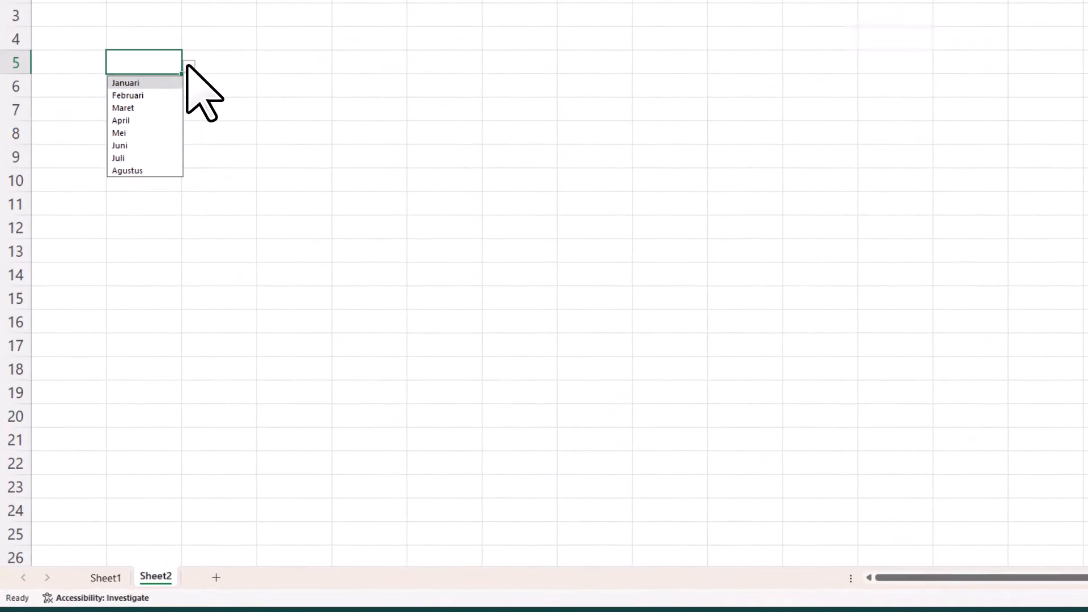
click(188, 65)
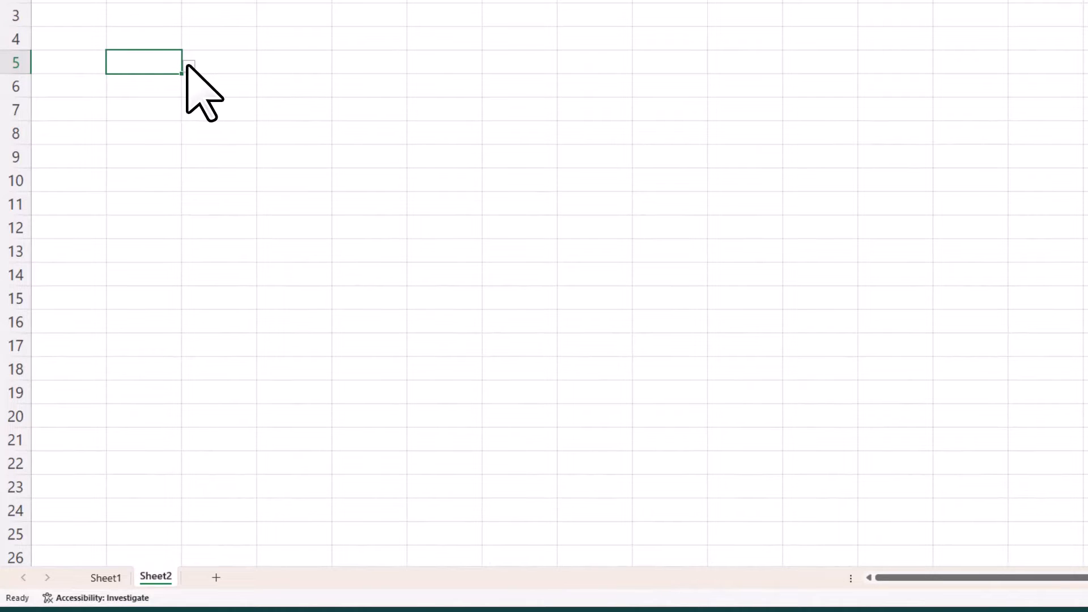
- Copy the GRAFIK picture cell for Januari from Sheet1 and paste it into cell D5 of Sheet2
click(113, 578)
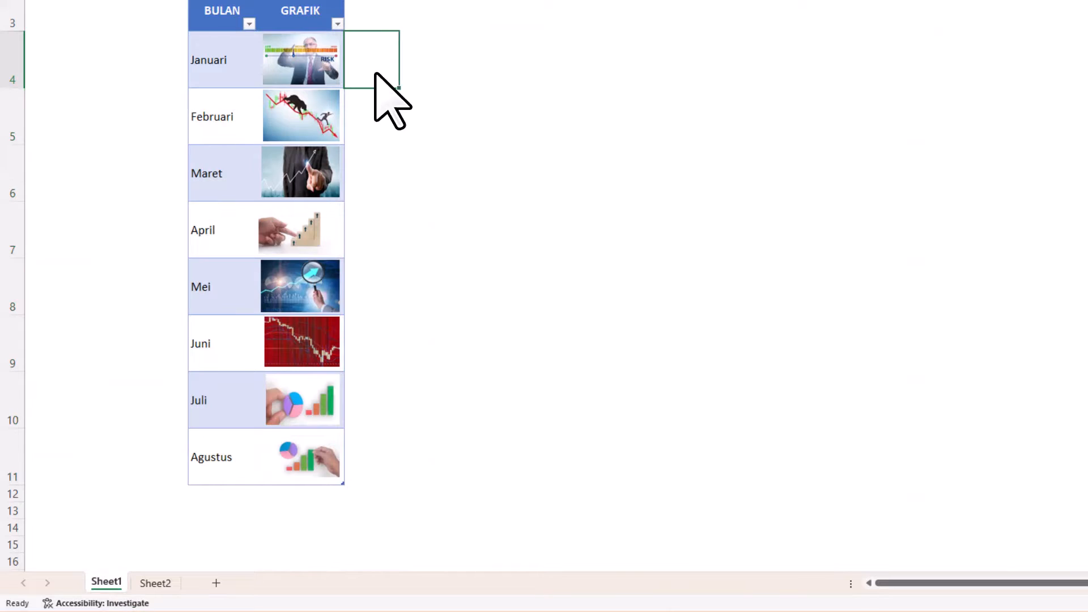
click(304, 151)
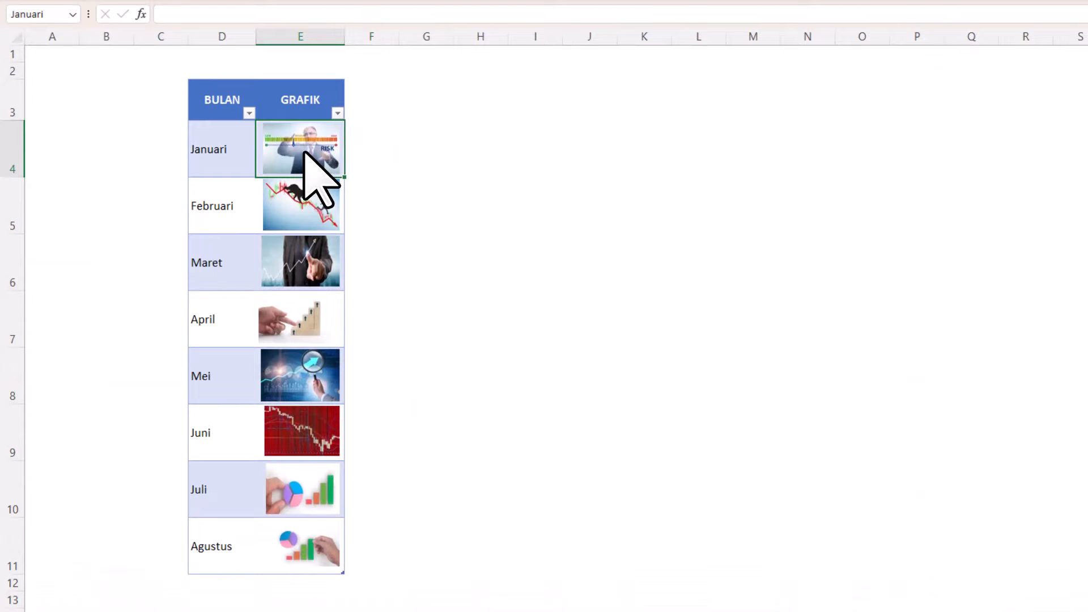
key(ctrl+c)
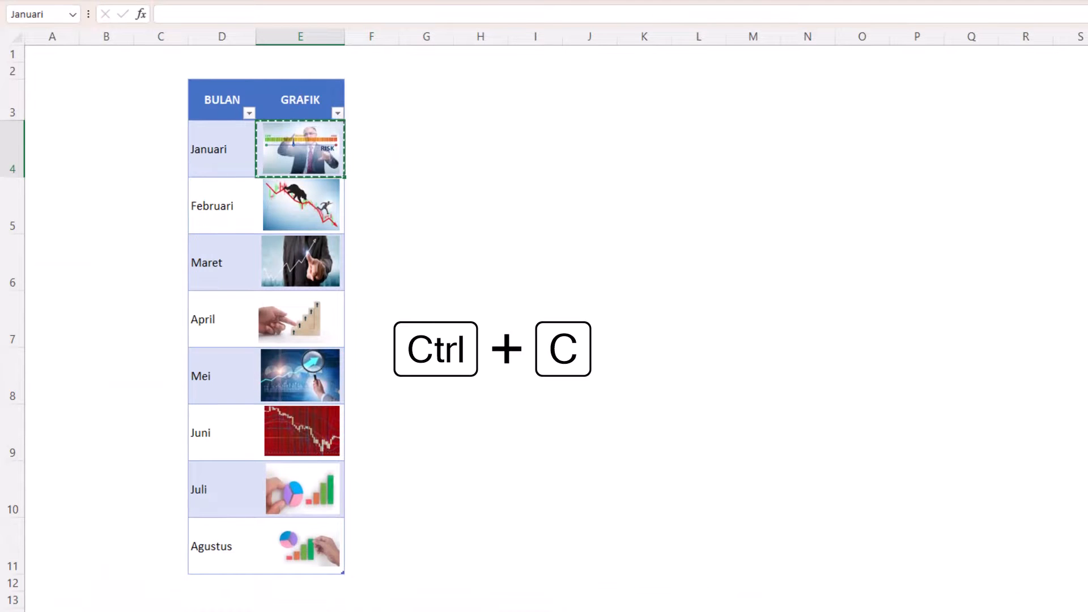
click(146, 590)
key(ctrl+v)
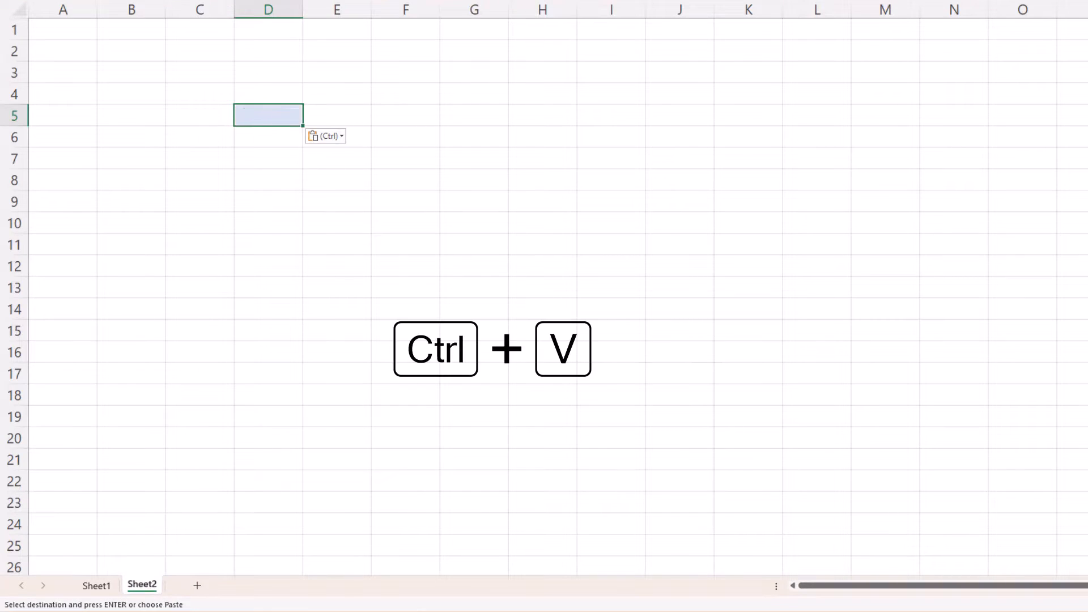
- Choose Januari from the dropdown list in cell B5 of Sheet2
click(152, 115)
click(171, 120)
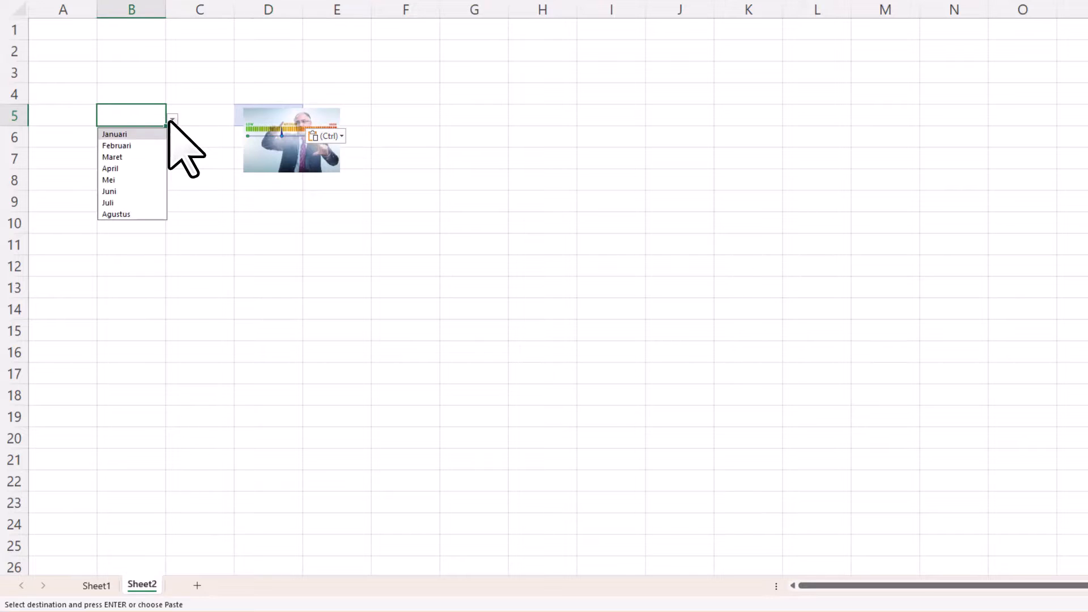
click(151, 135)
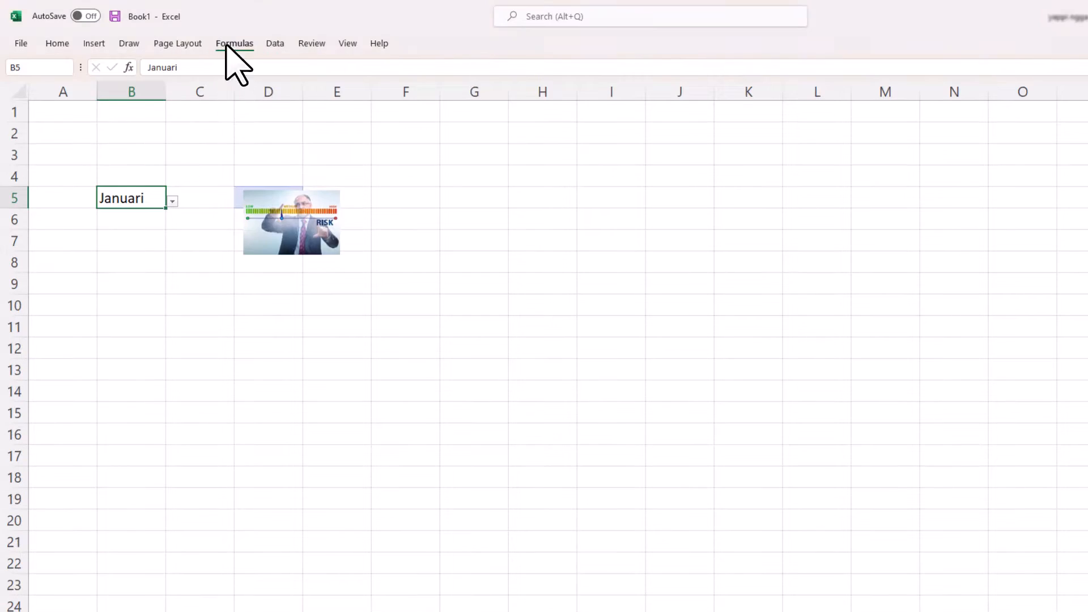
- Define a workbook-level name GRAFIK that refers to =INDIRECT(Sheet2!$B$5)
click(230, 44)
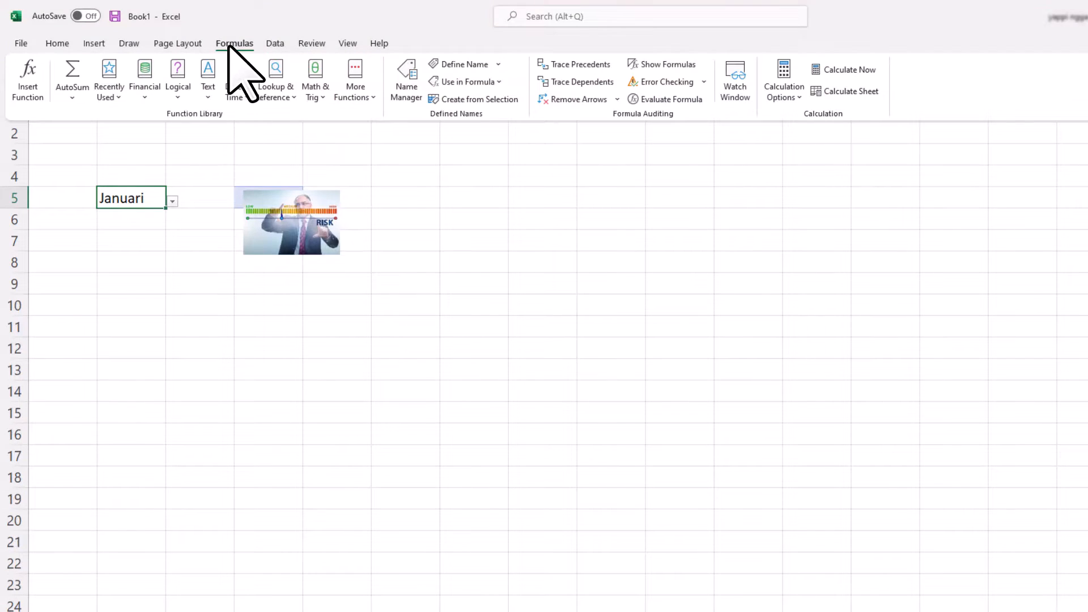
click(465, 64)
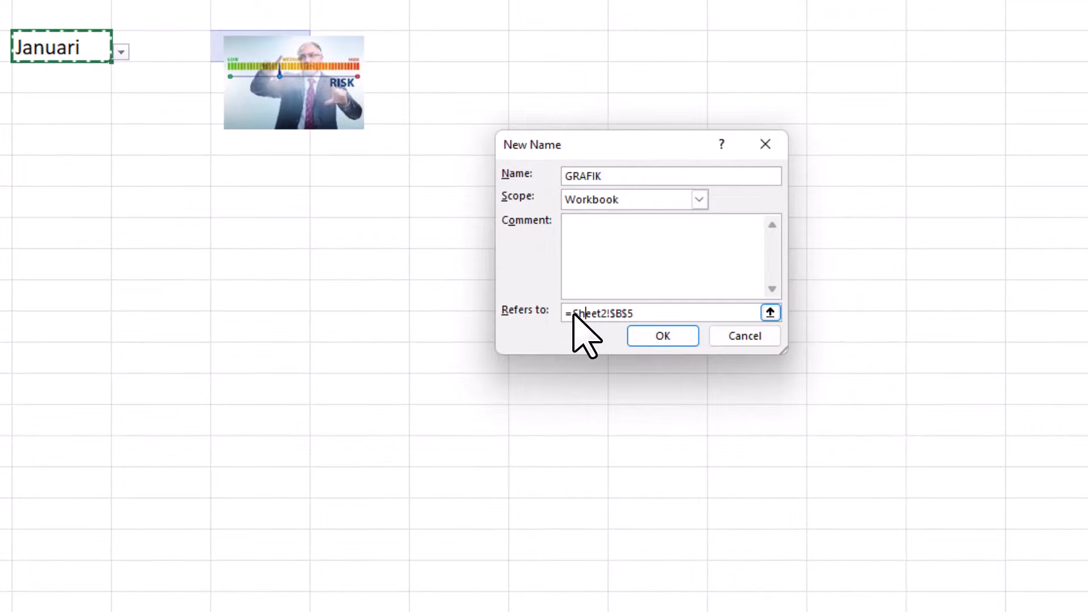
drag(573, 313, 631, 311)
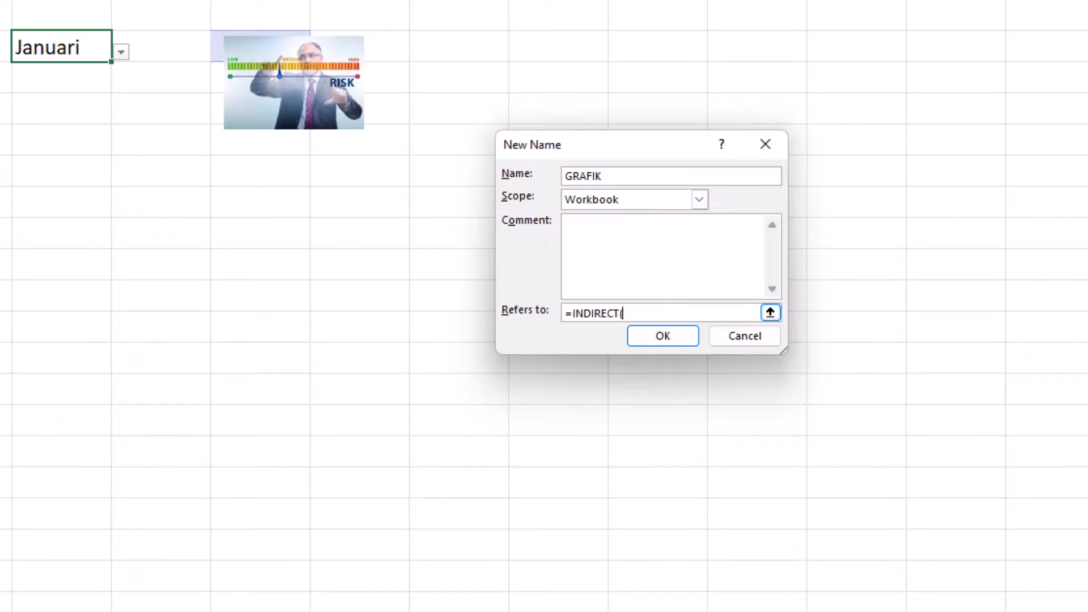
click(79, 50)
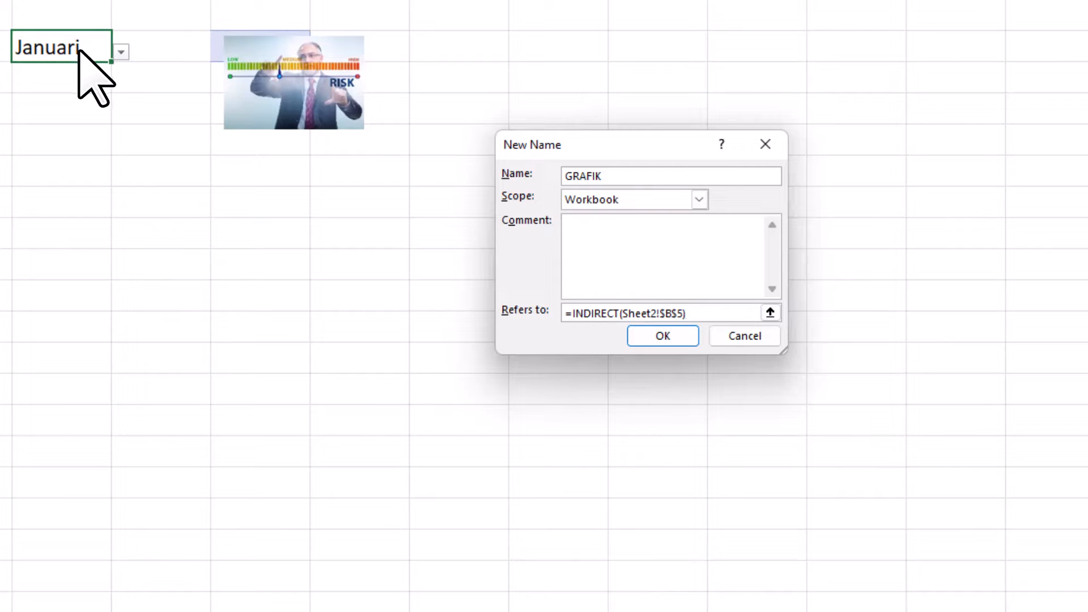
click(653, 338)
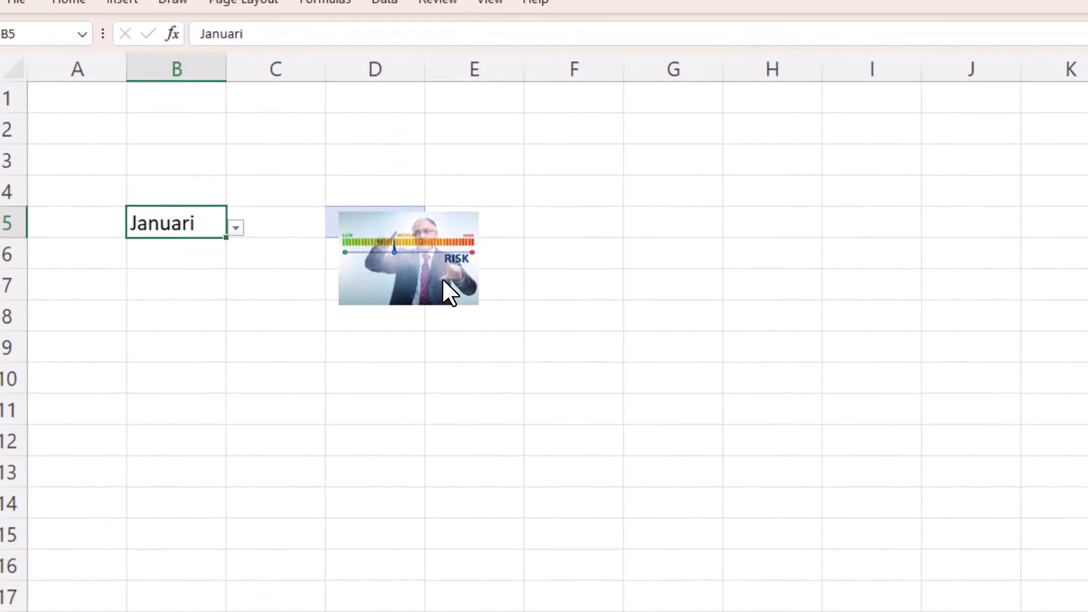
- Link the pasted picture on Sheet2 to the defined name with the formula =GRAFIK
click(315, 82)
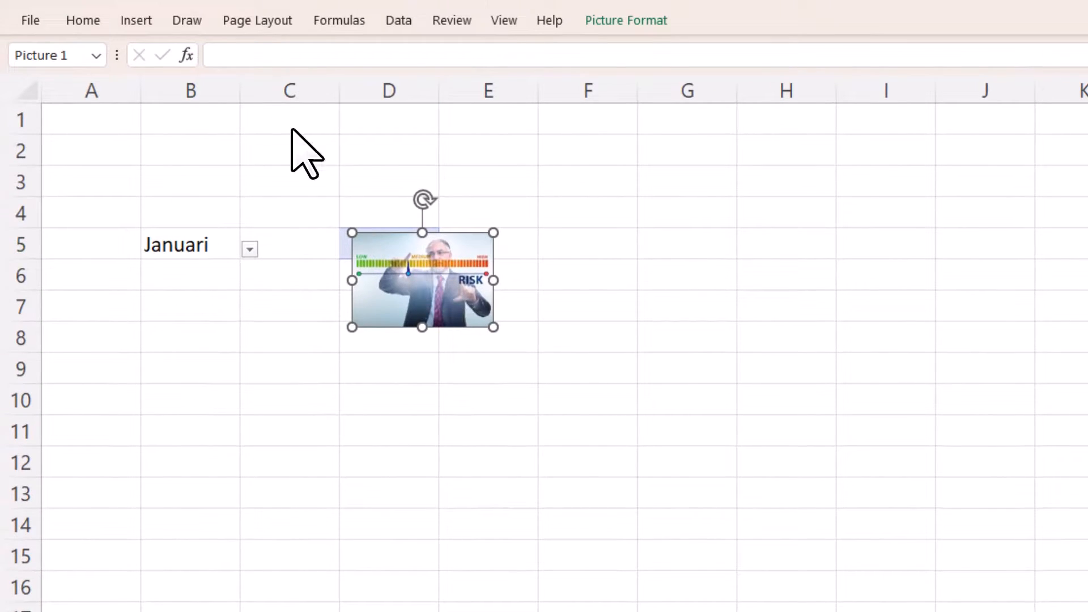
click(216, 52)
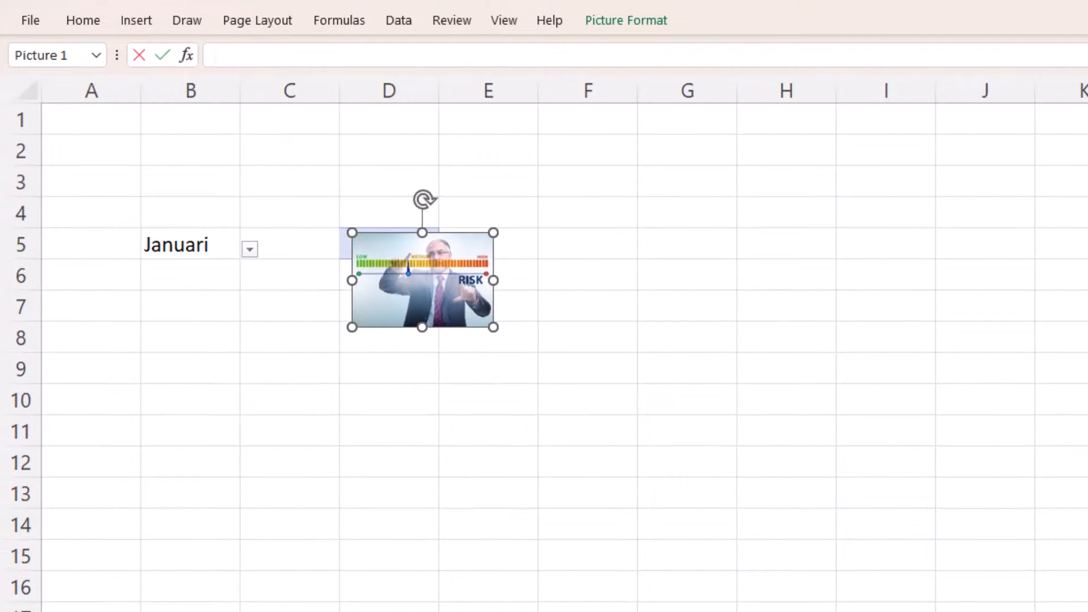
text(=GR)
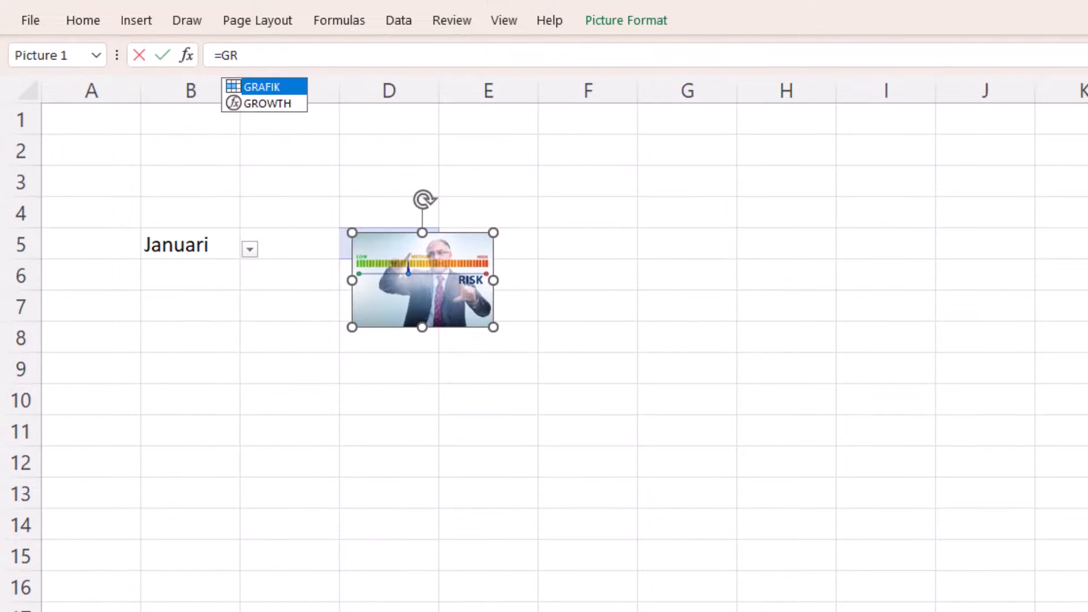
key(Tab)
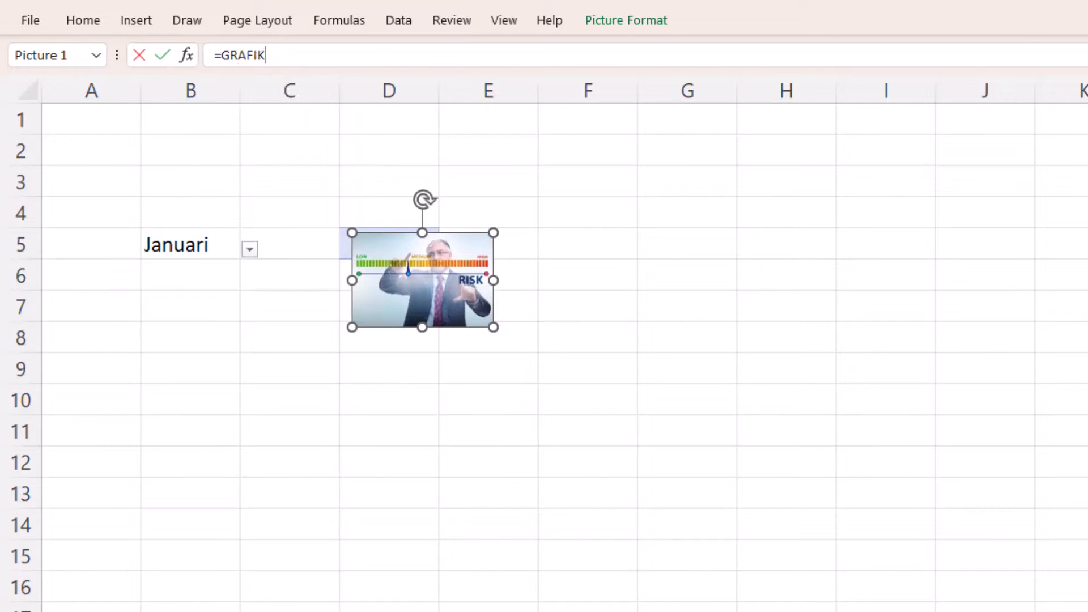
key(Return)
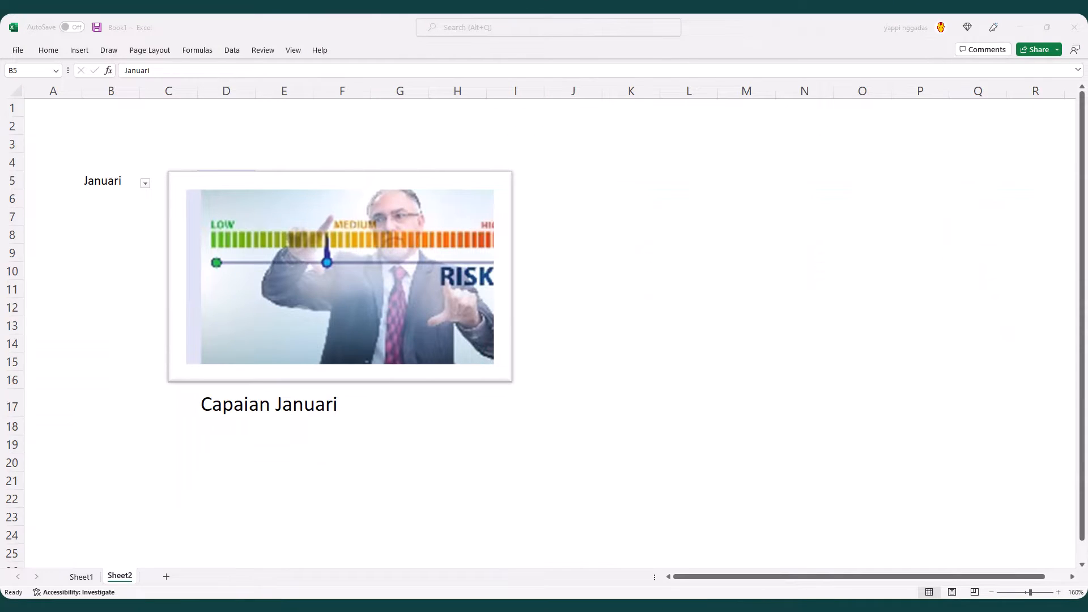
- Set the month in cell B5 to April, Juni, Agustus, Februari and Maret in succession to test the changing picture
text(ap)
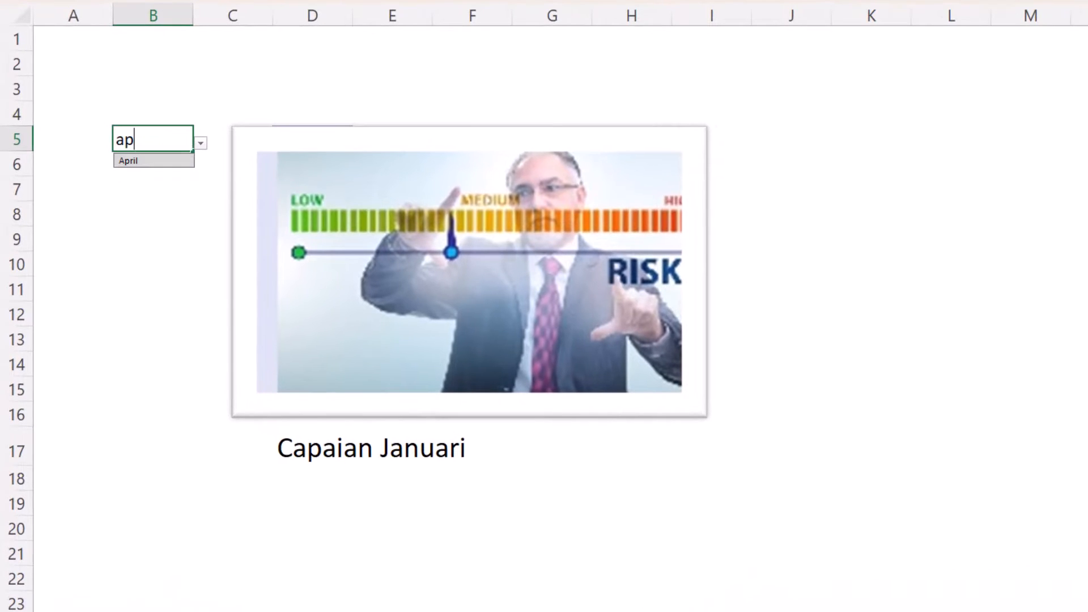
key(Return)
key(alt+Down)
key(Down)
key(Down)
key(Return)
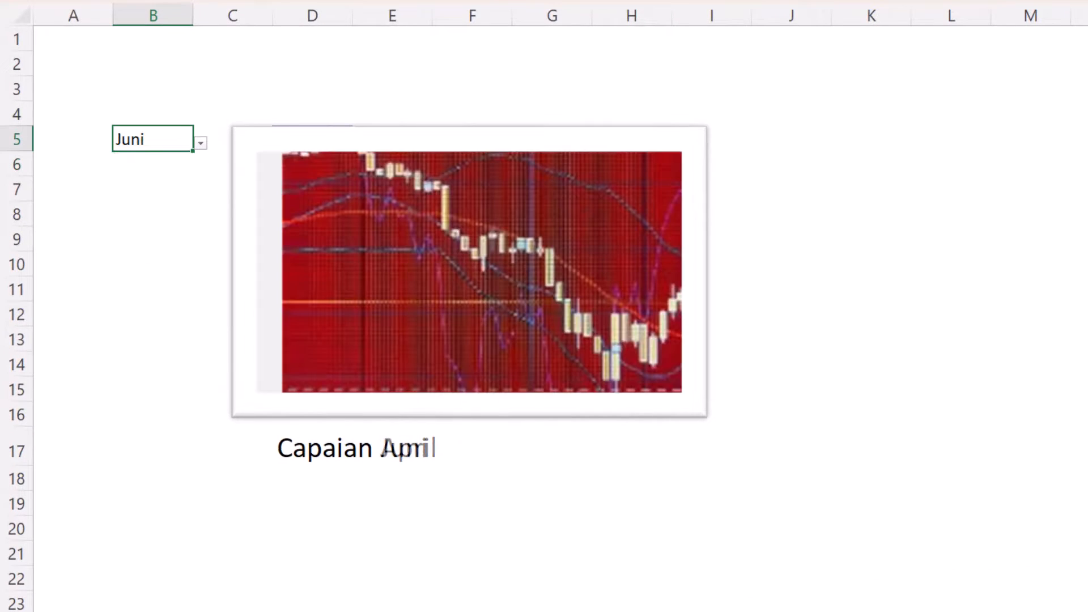
key(alt+Down)
key(Down)
click(136, 254)
click(201, 143)
click(136, 174)
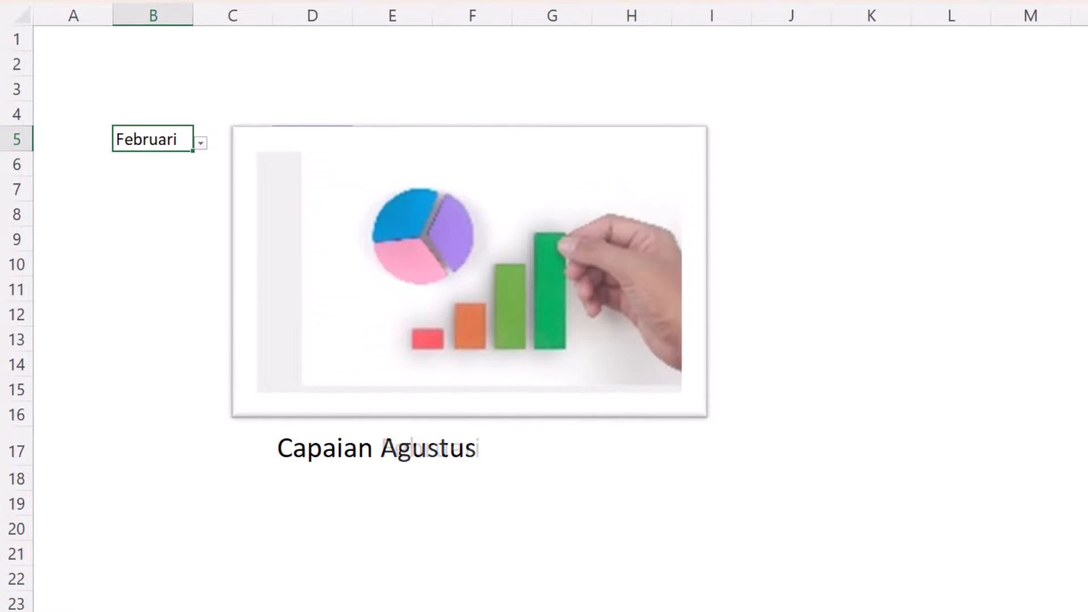
key(alt+Down)
key(Down)
key(Return)
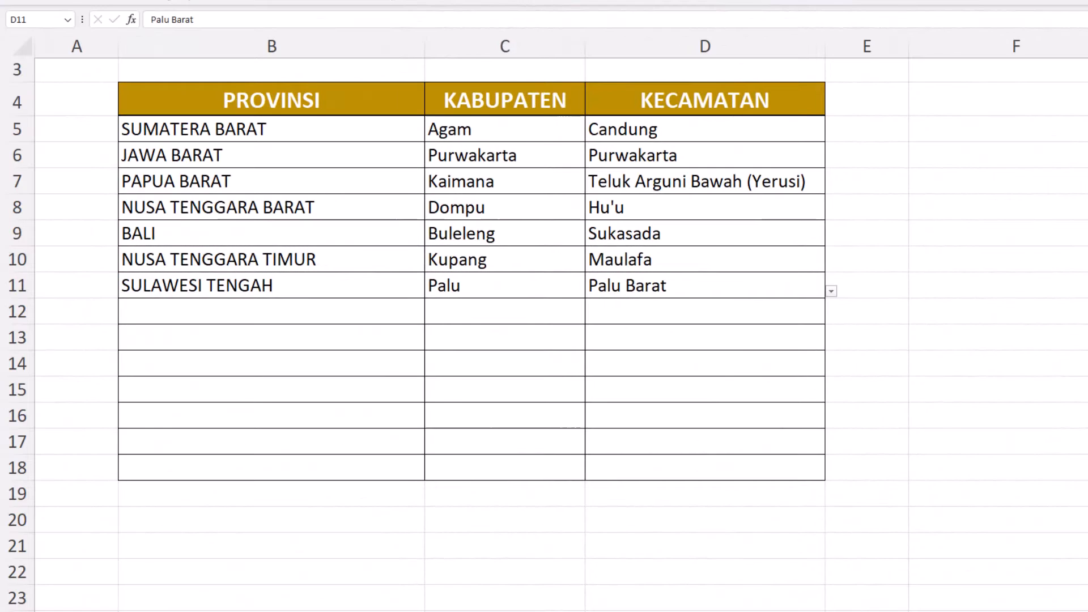
- Fill row 12 from the searchable dropdown lists with PROVINSI SULAWESI UTARA, KABUPATEN Manado and one of its KECAMATAN entries
click(271, 312)
text(SU)
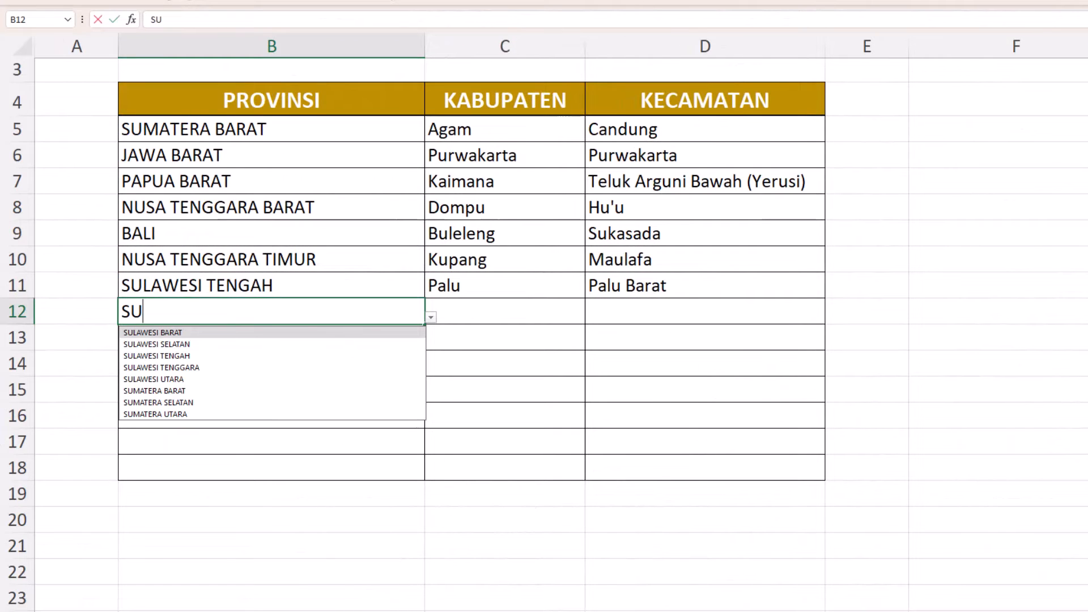
key(Down)
key(Down)
key(Down)
key(Down)
key(Tab)
text(M)
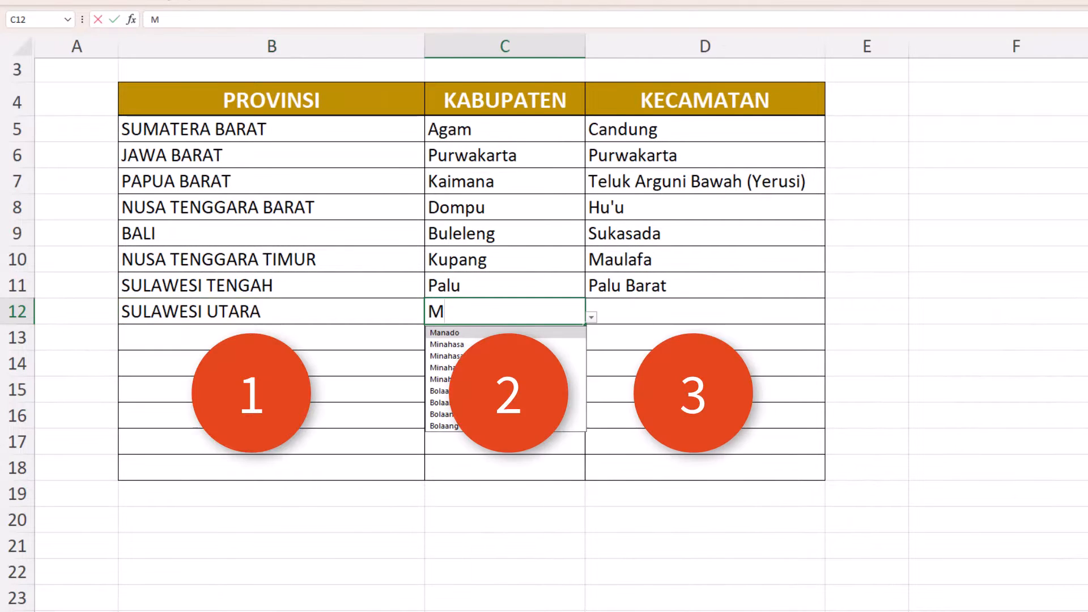
key(Tab)
key(alt+Down)
click(602, 438)
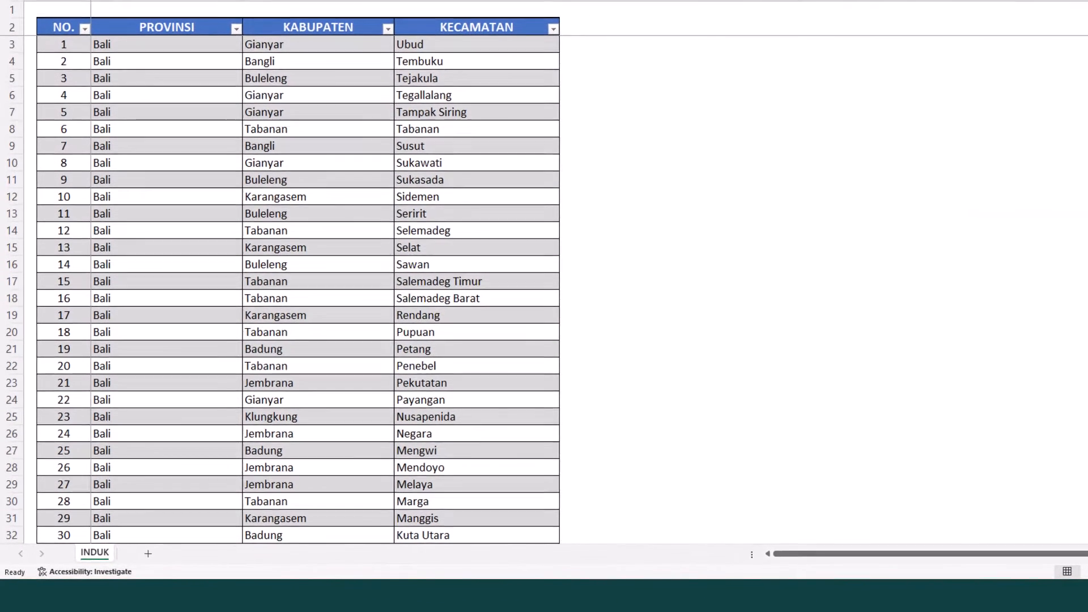
- Examine the filter lists of the PROVINSI, KABUPATEN and KECAMATAN columns in the INDUK table
click(236, 28)
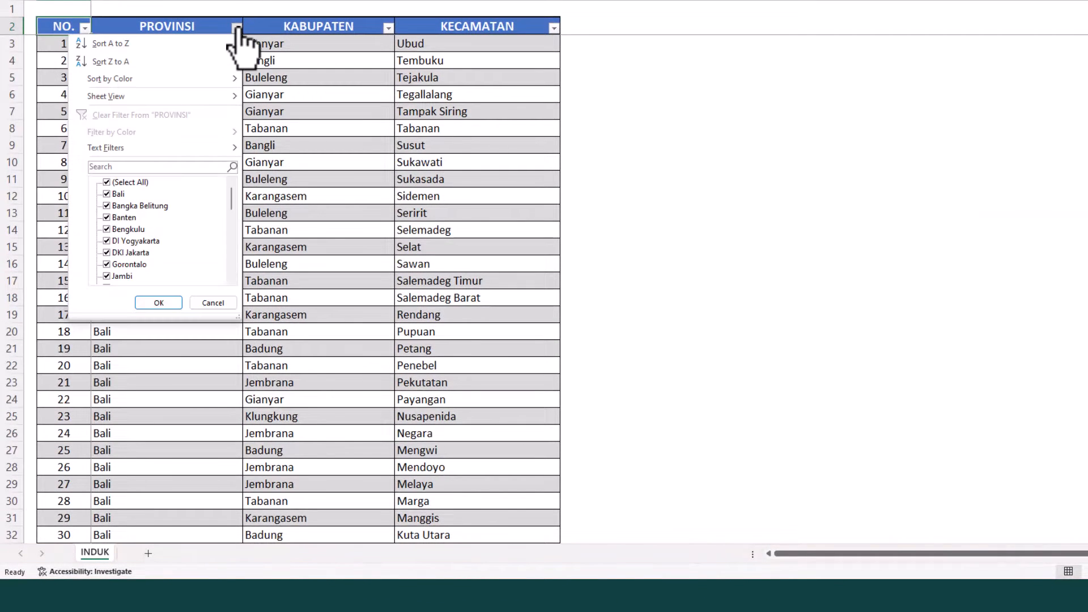
drag(232, 200, 232, 252)
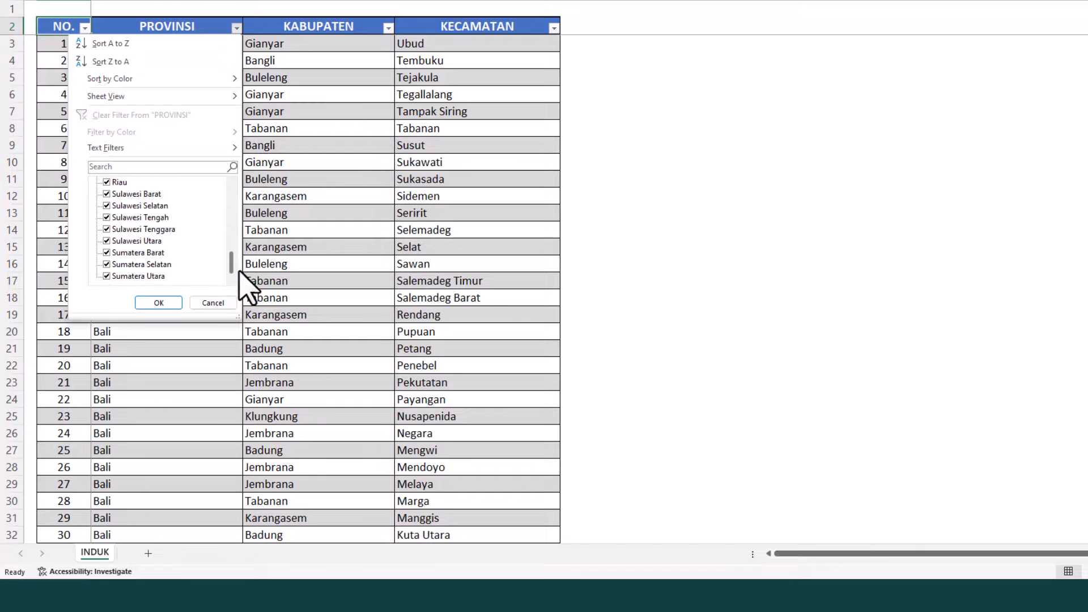
click(388, 28)
drag(383, 189, 389, 258)
click(553, 28)
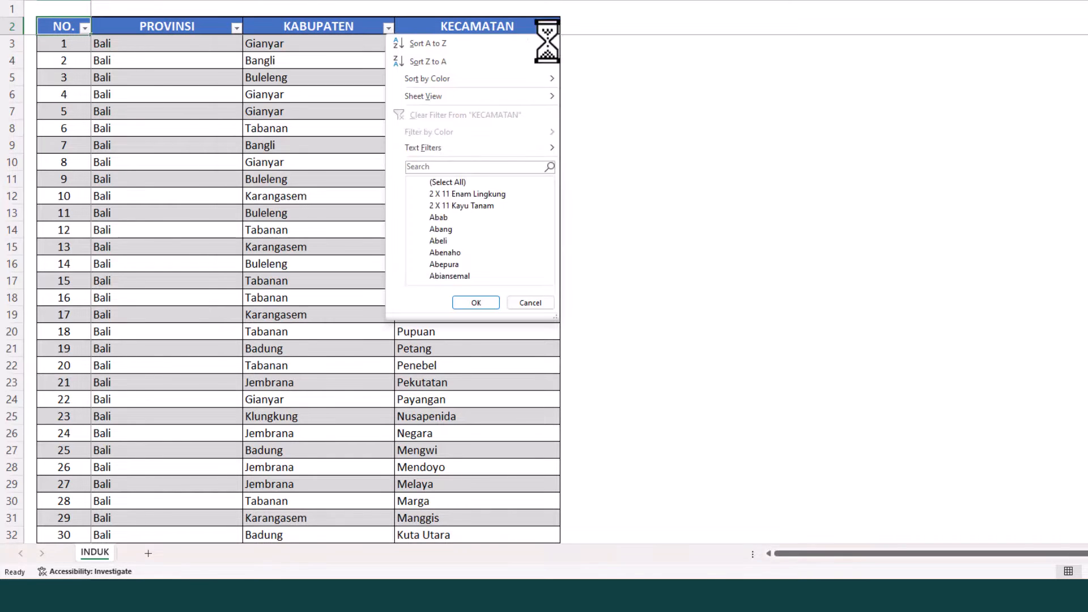
drag(548, 187, 534, 256)
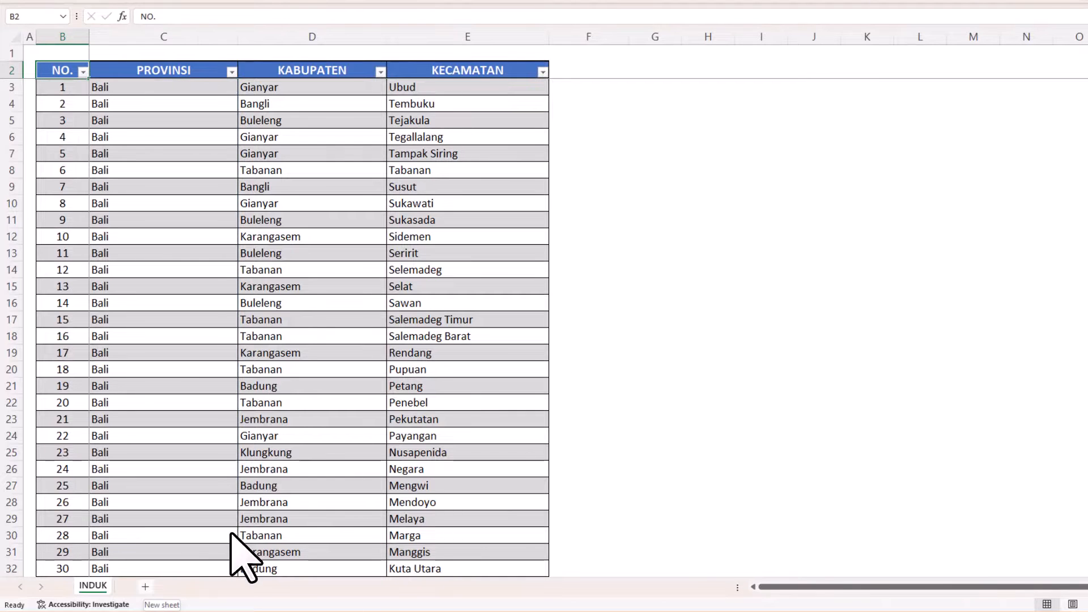
- Add a new sheet with the heading PROVINSI in A3 and the formula =UNIQUE(Table1[PROVINSI]) in A4
click(145, 586)
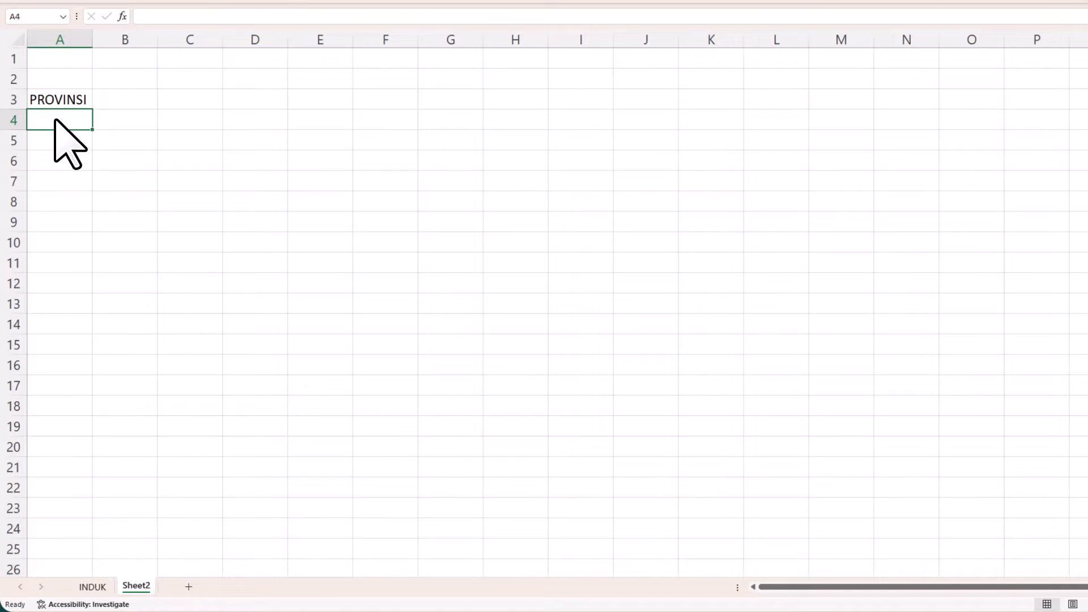
text(=)
text(UNIQ)
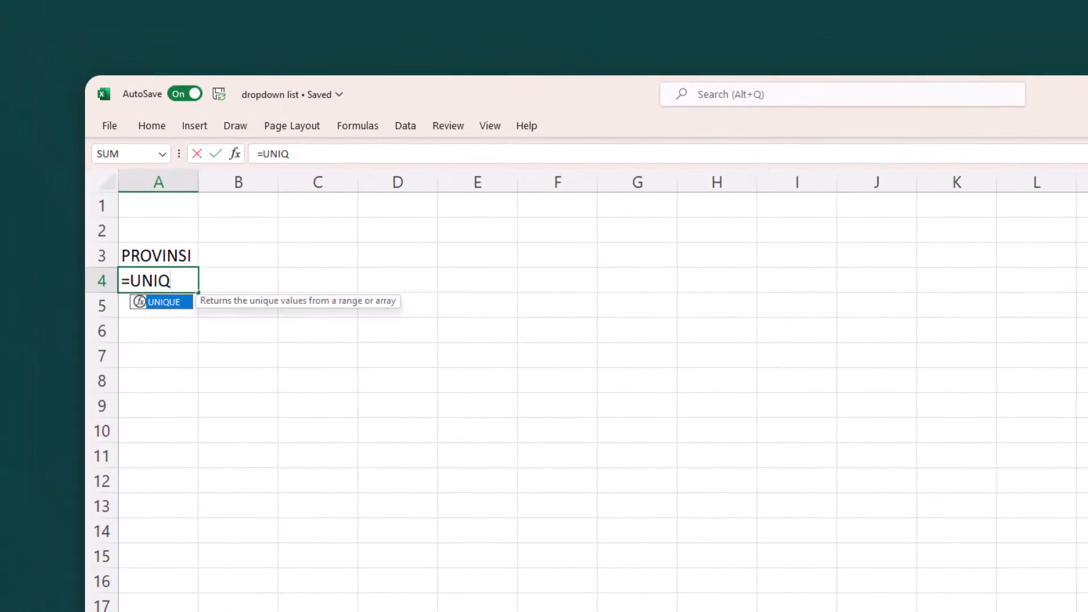
text(UE)
key(Tab)
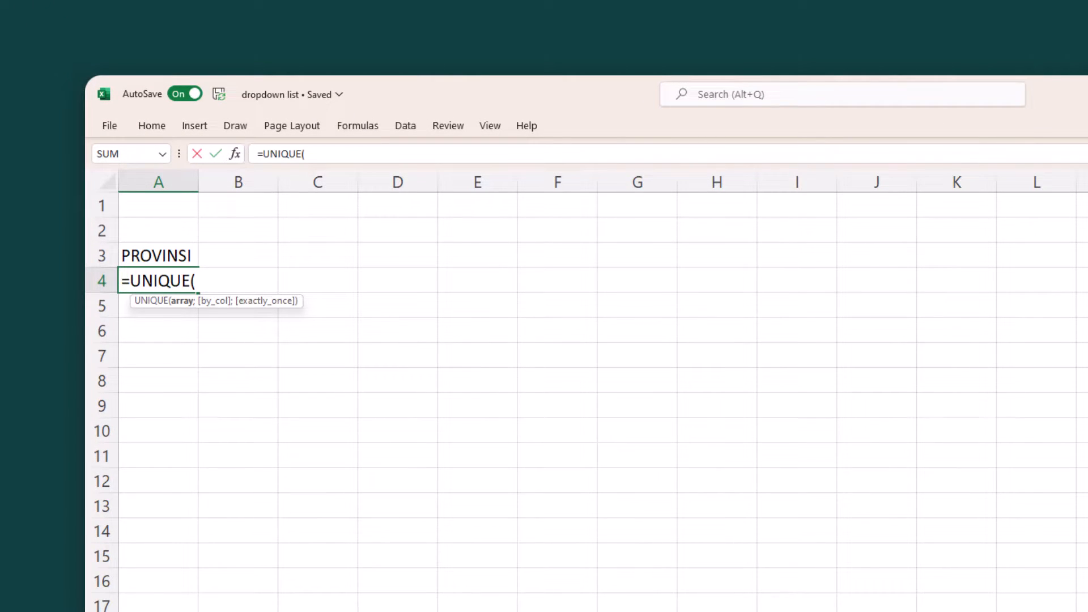
click(192, 523)
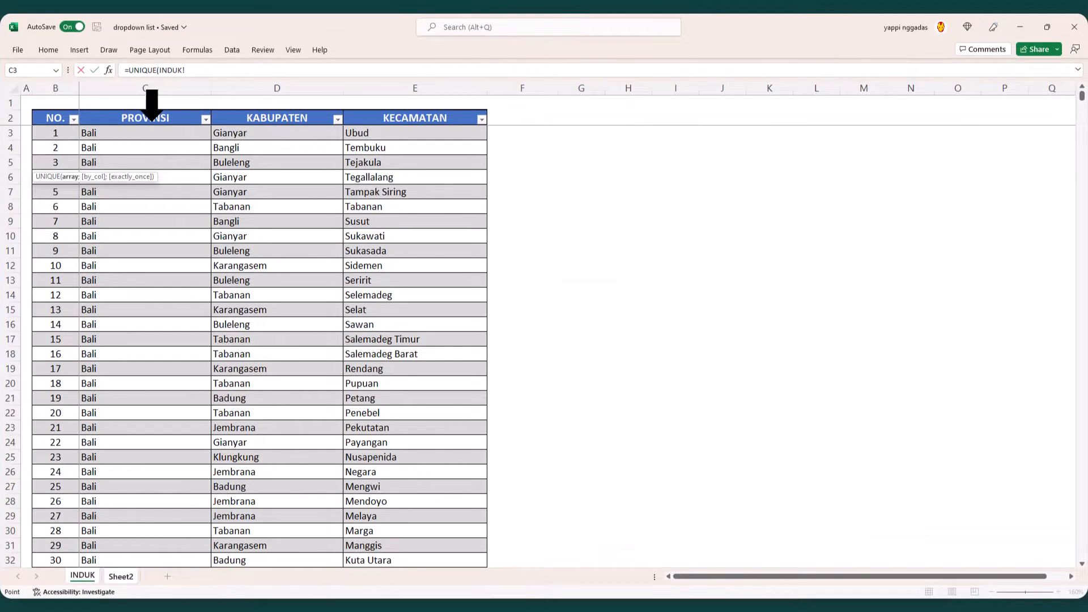
click(152, 105)
key(Return)
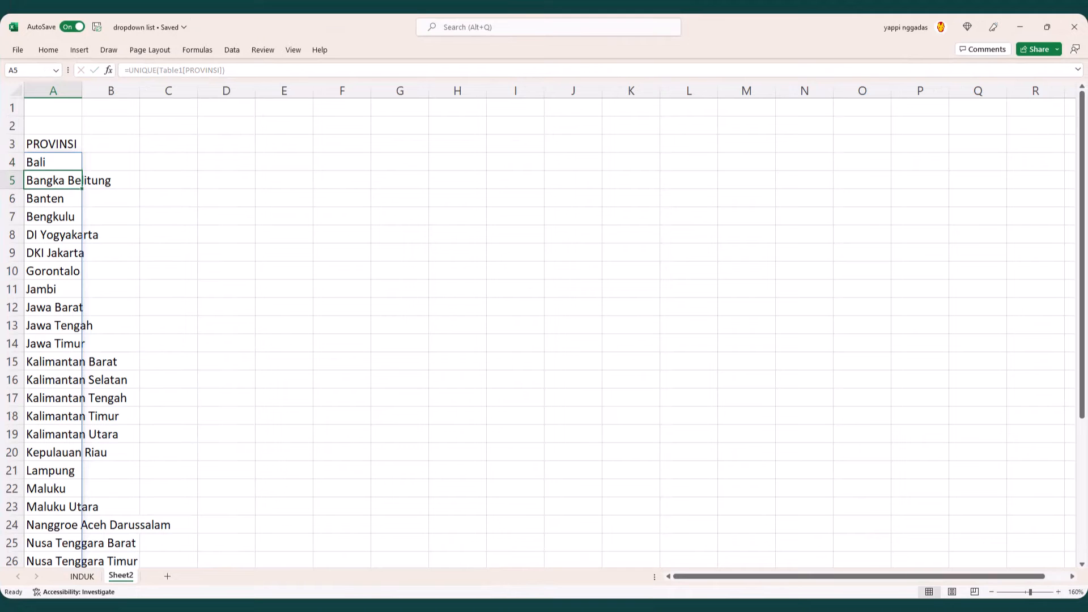
- Extend the province formula in A4 to =SORT(UPPER(UNIQUE(Table1[PROVINSI]))) so the names are uppercase and sorted
click(58, 162)
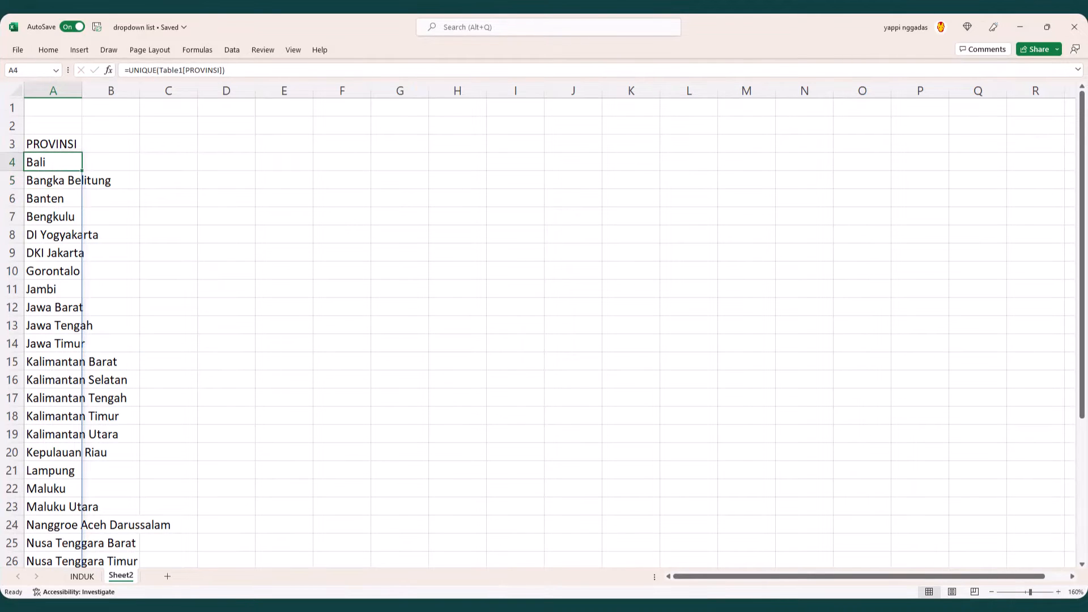
key(F2)
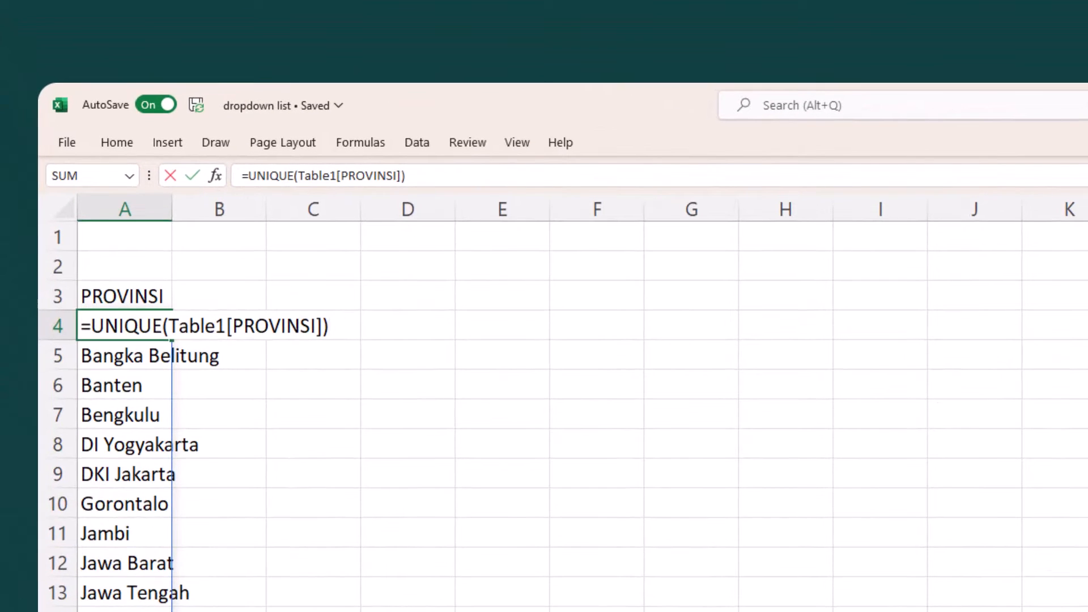
text(UP)
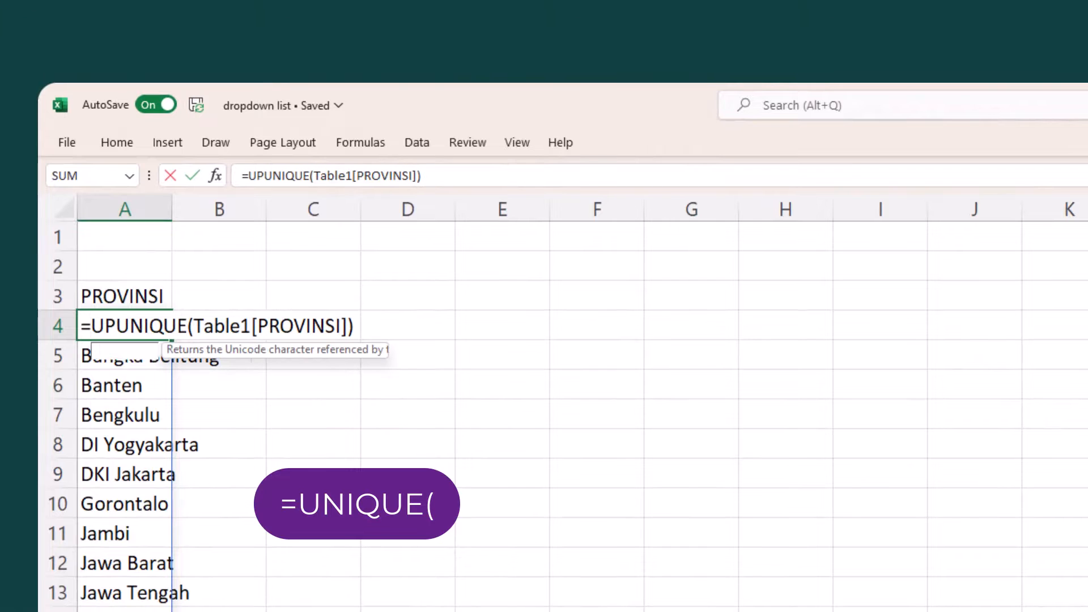
key(Tab)
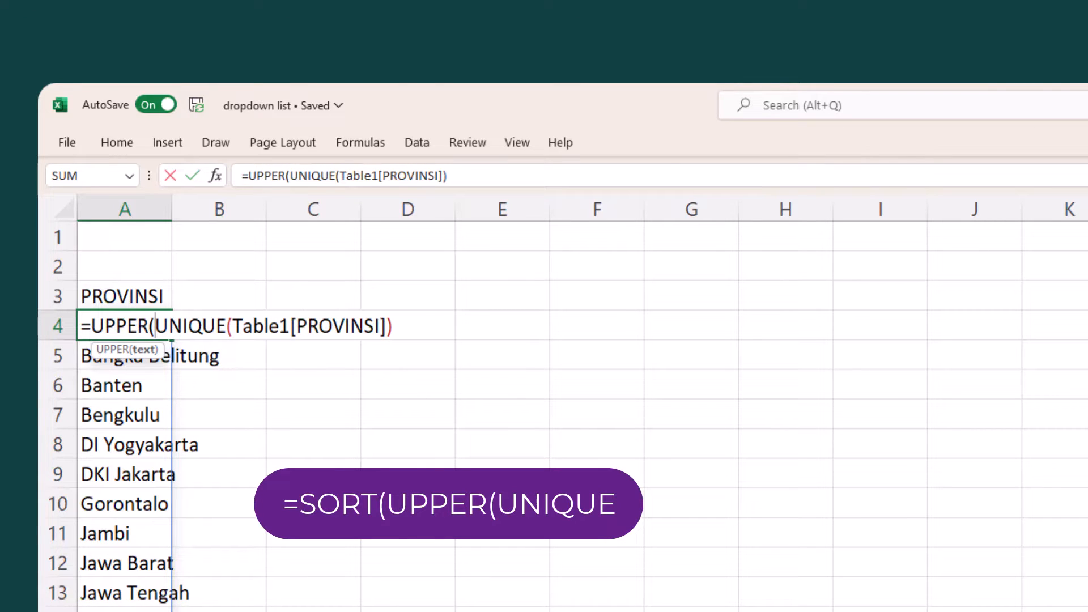
click(395, 334)
text())
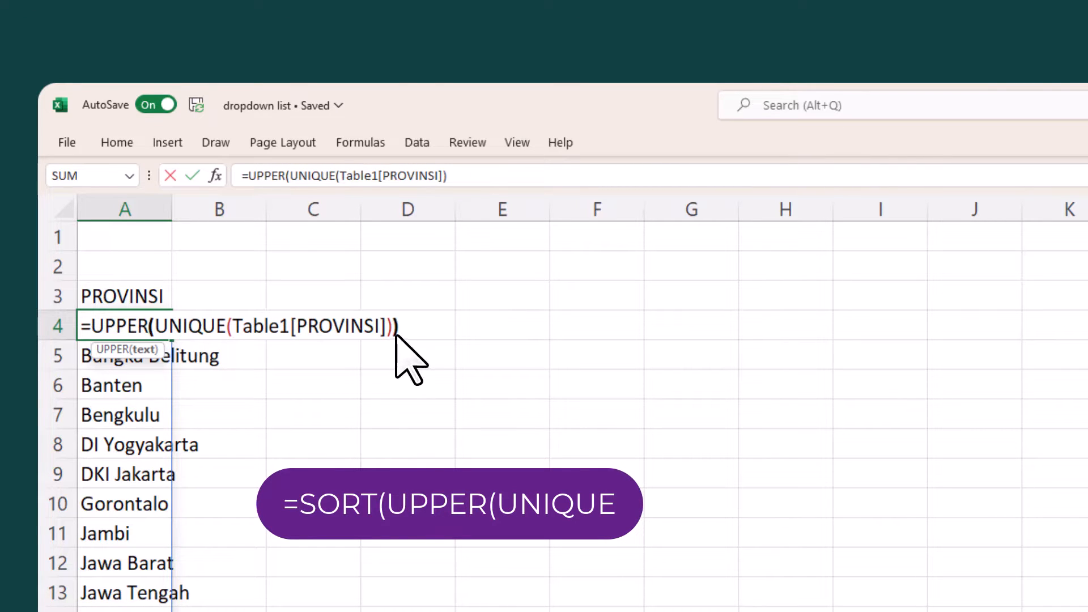
key(Home)
key(Right)
text(SORT()
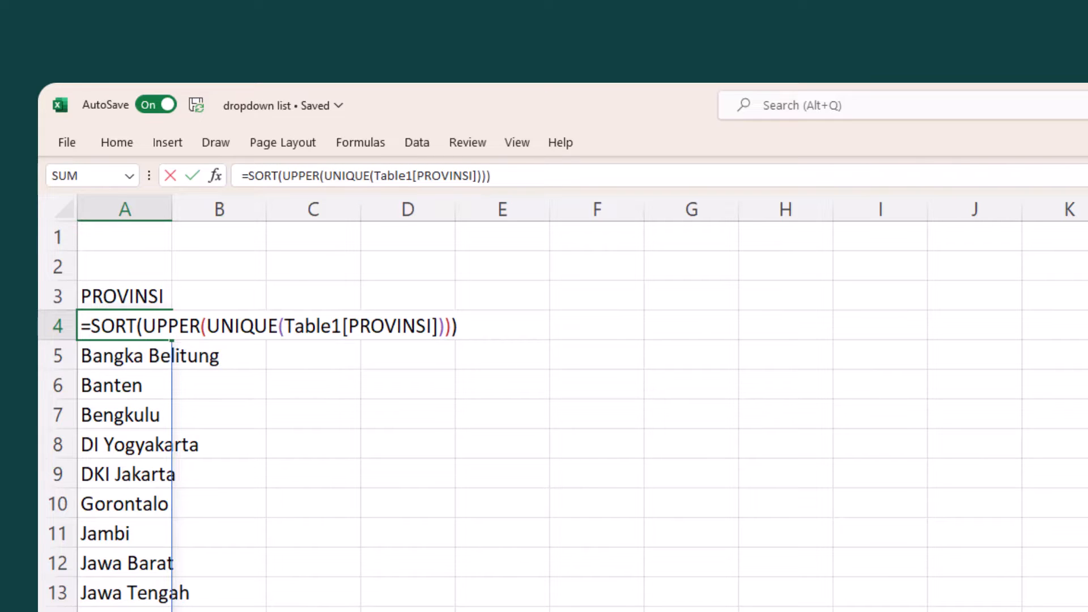
key(Return)
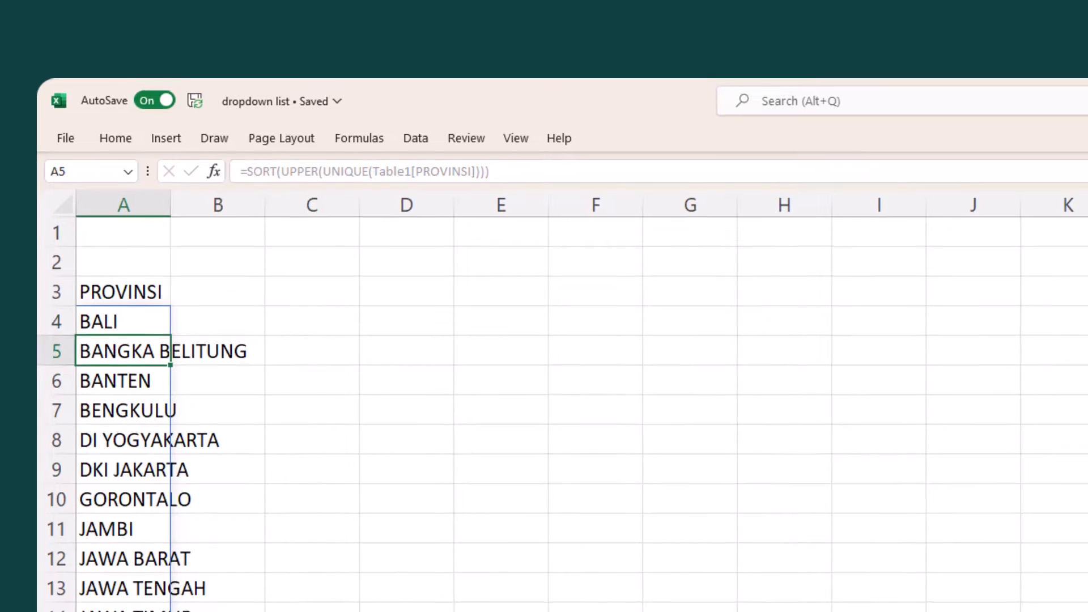
click(408, 355)
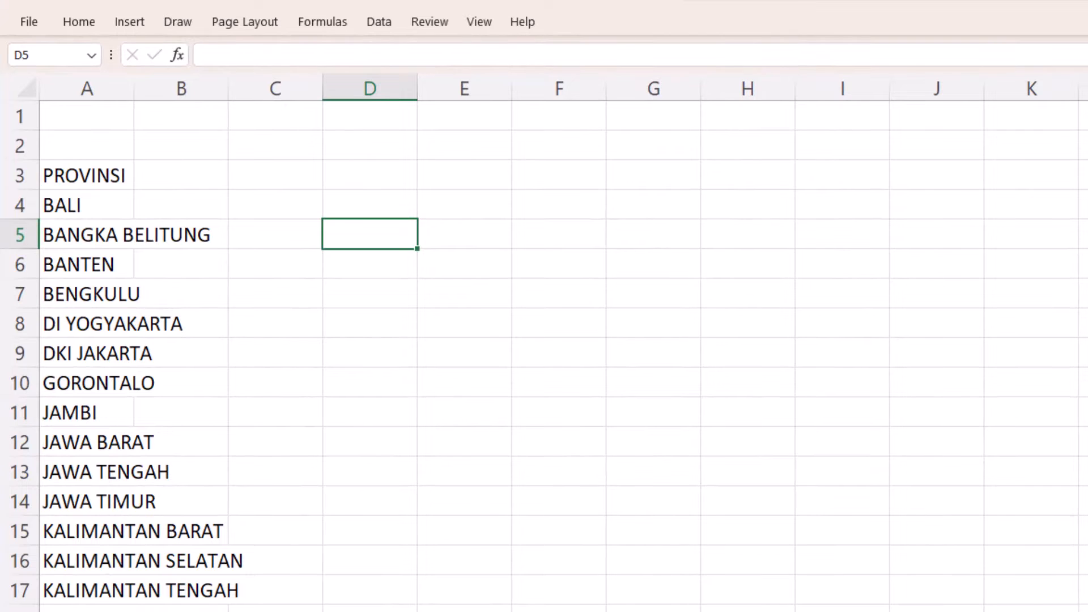
click(87, 175)
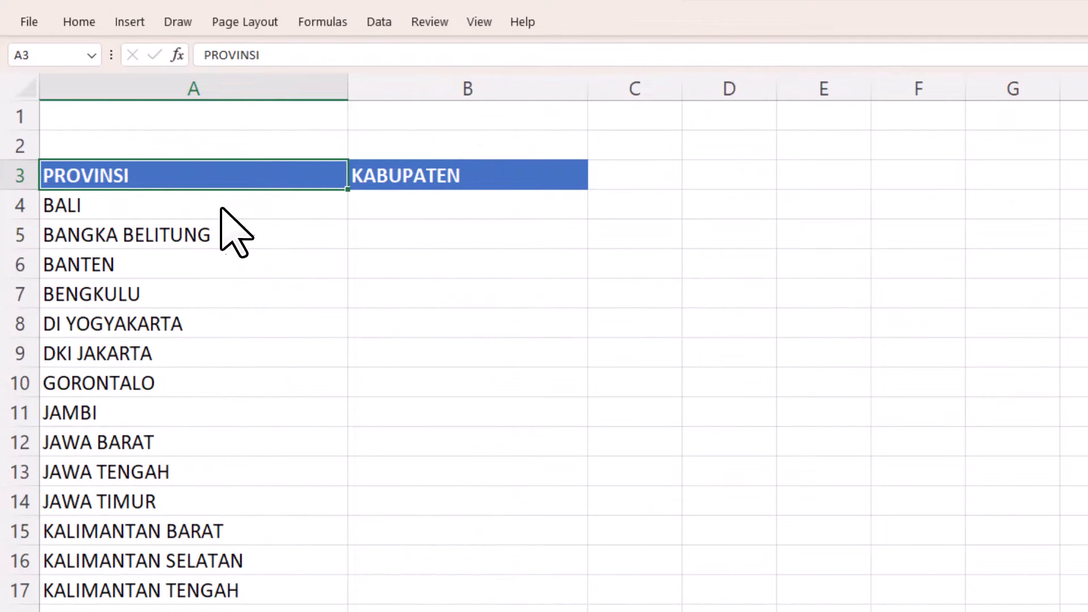
- Copy the A4 formula to B4 and change its column reference to make =SORT(UPPER(UNIQUE(Table1[KABUPATEN])))
click(220, 208)
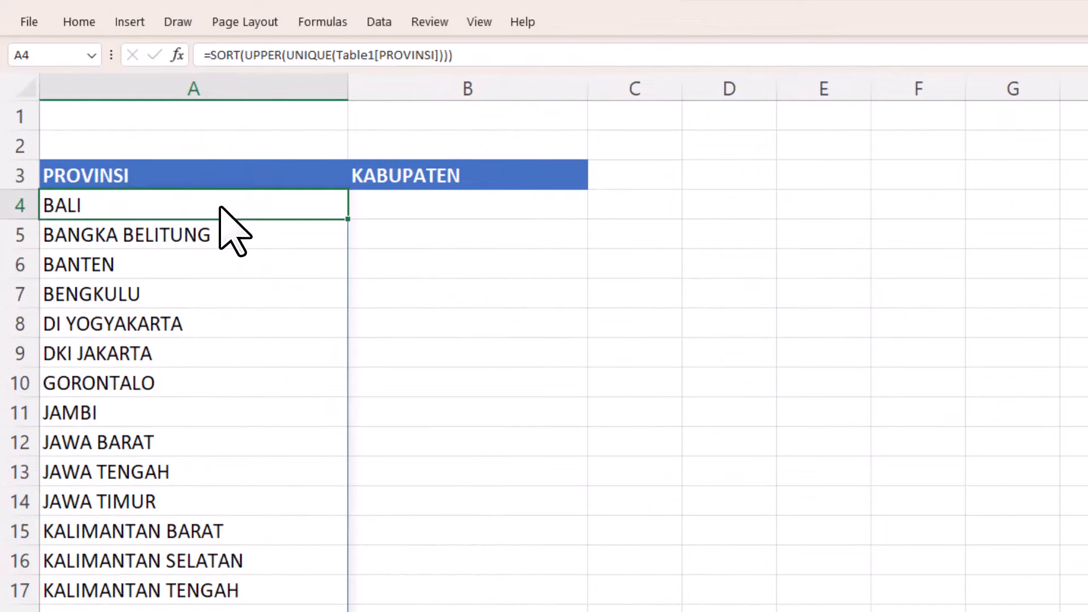
key(ctrl+c)
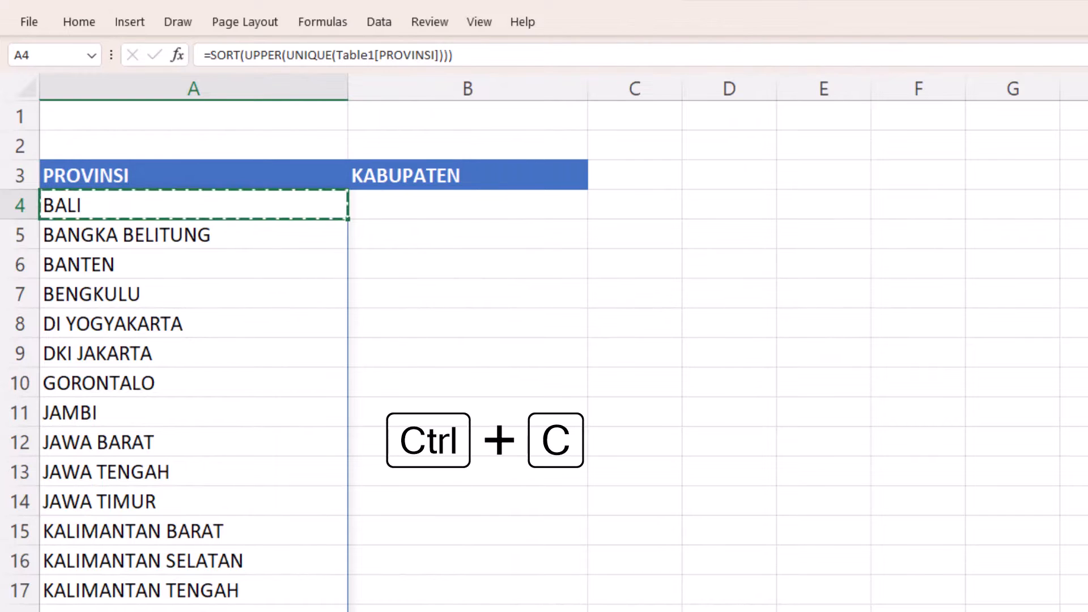
click(476, 209)
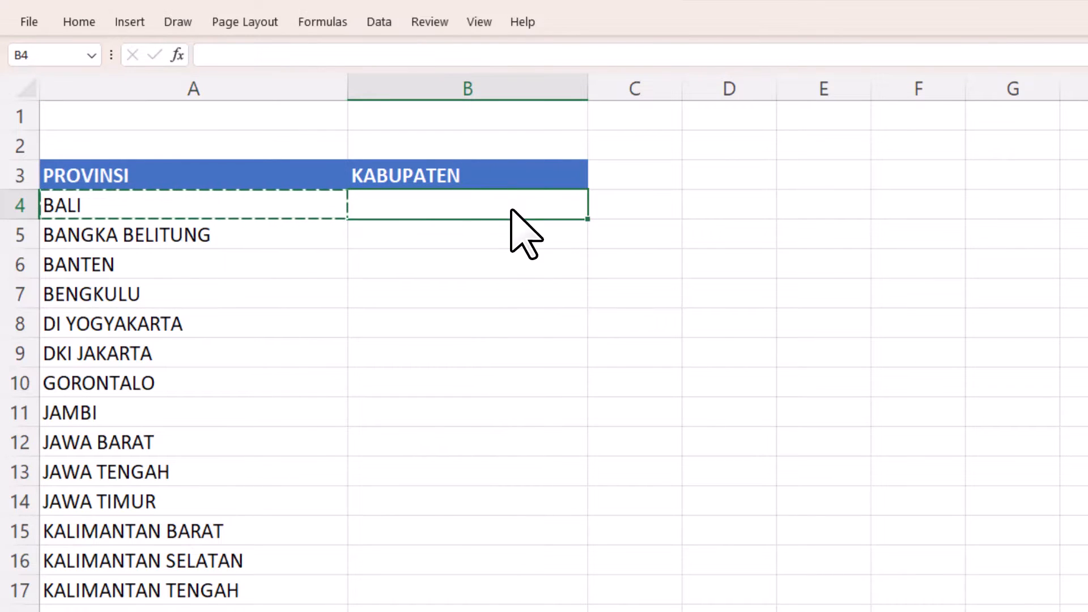
key(ctrl+v)
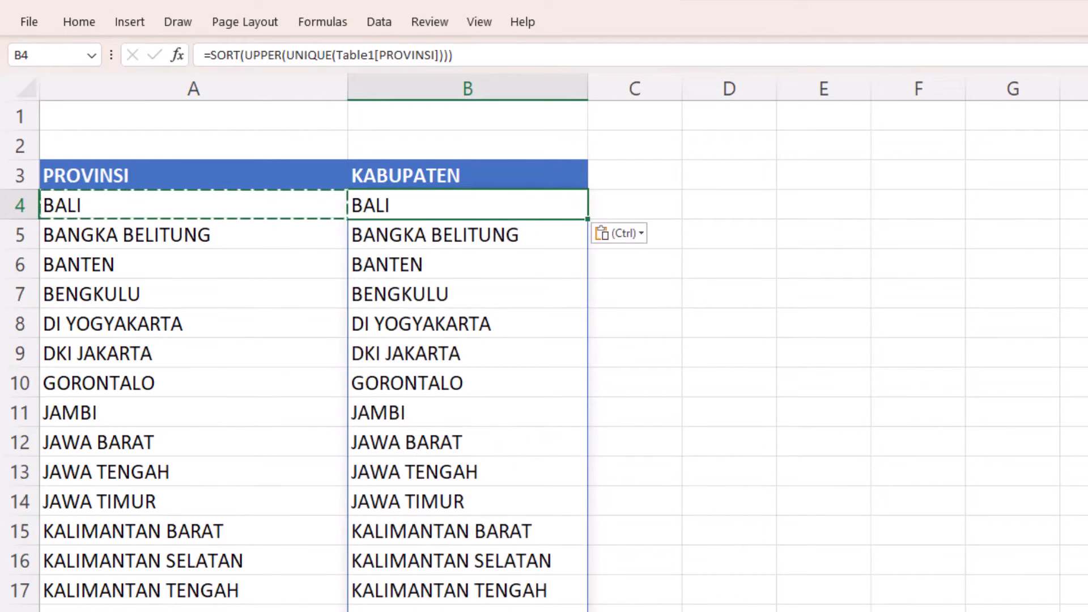
key(F2)
double_click(646, 205)
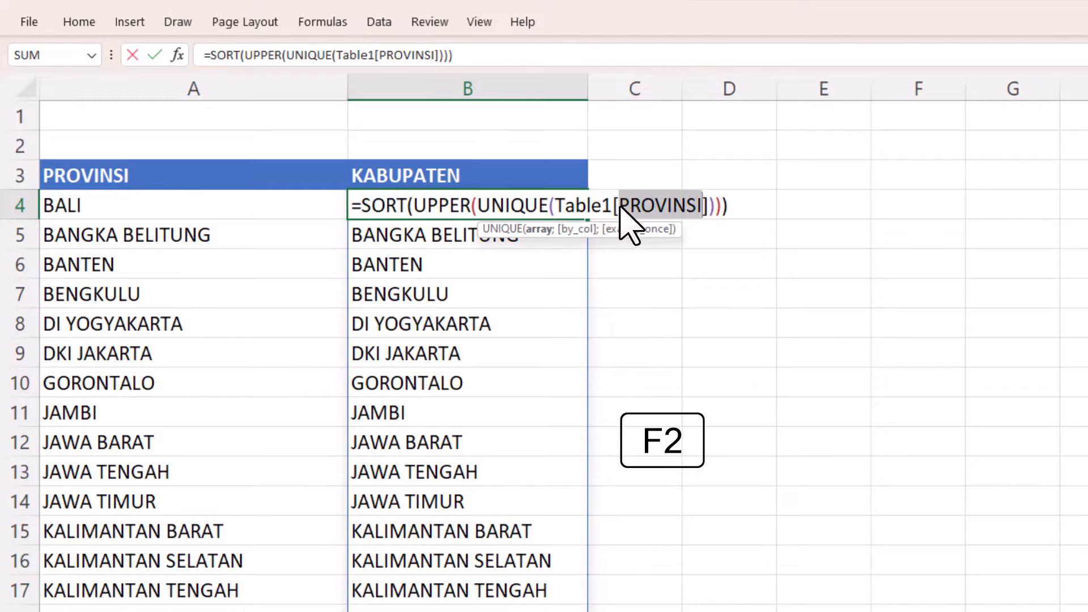
text(k)
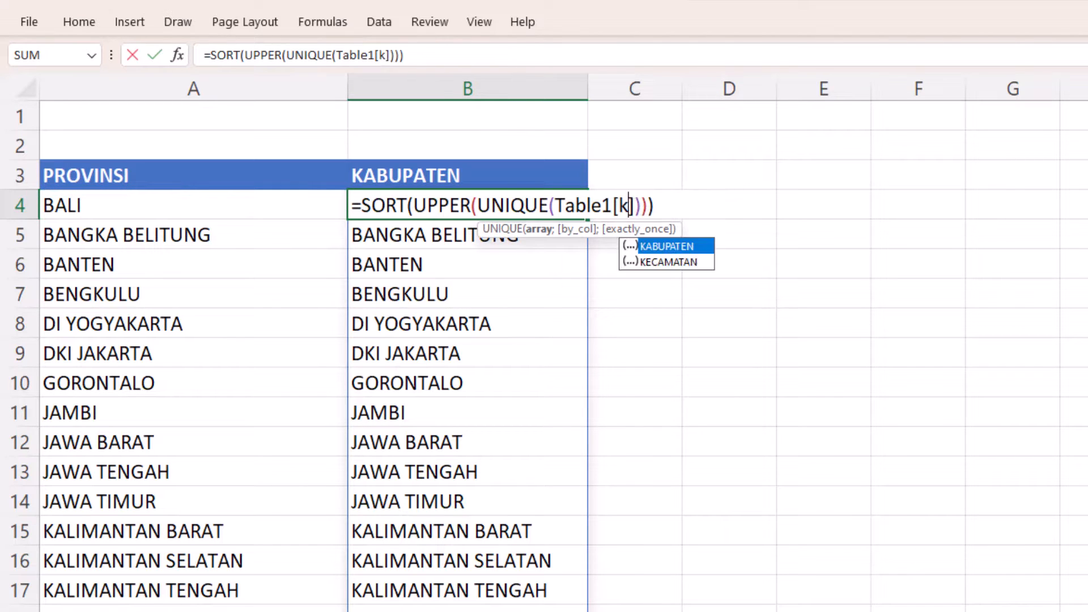
key(Tab)
key(Return)
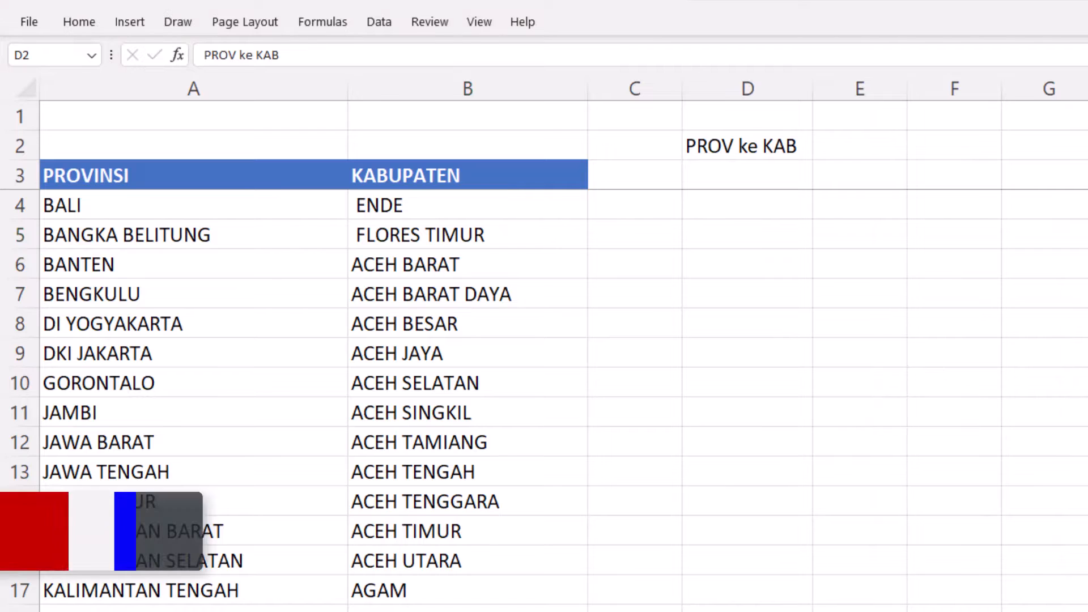
- Enter =TOROW(A4#) in D3 below the PROV ke KAB label to lay the provinces out across the row
click(780, 146)
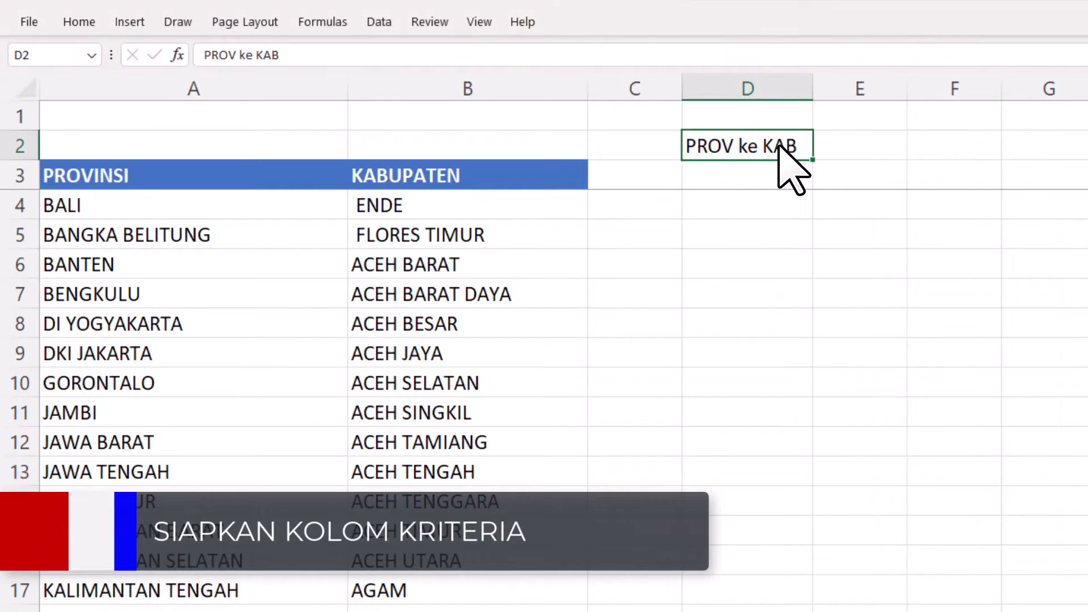
click(784, 171)
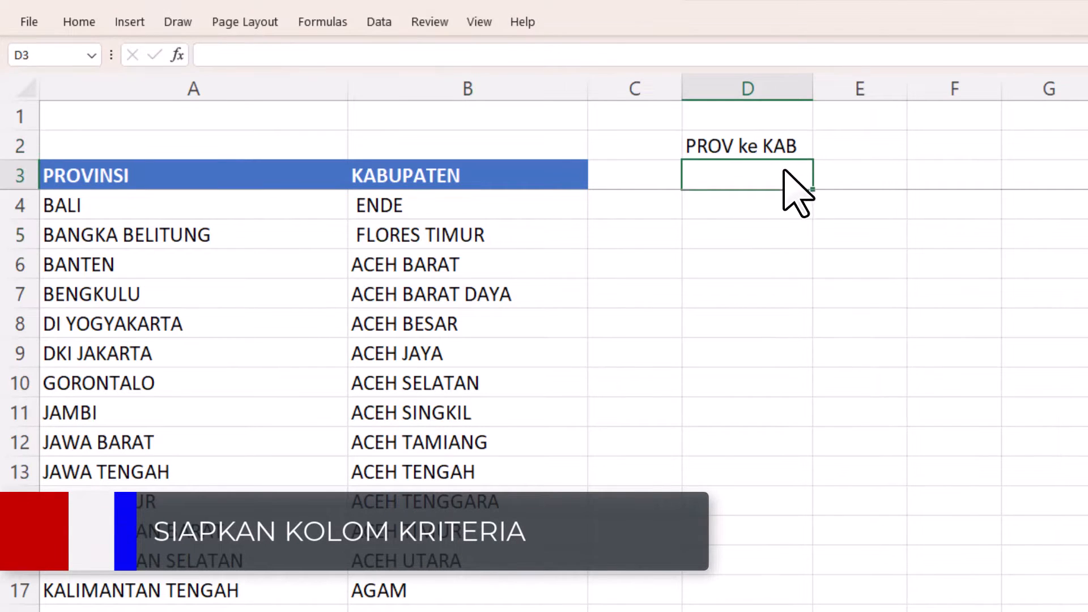
text(=TOROW)
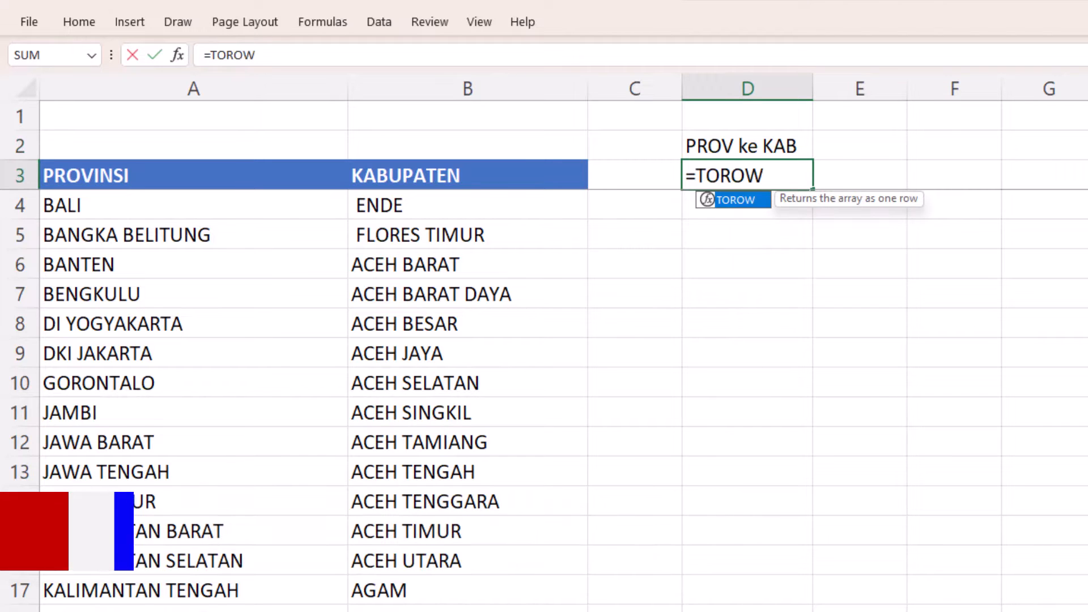
key(Tab)
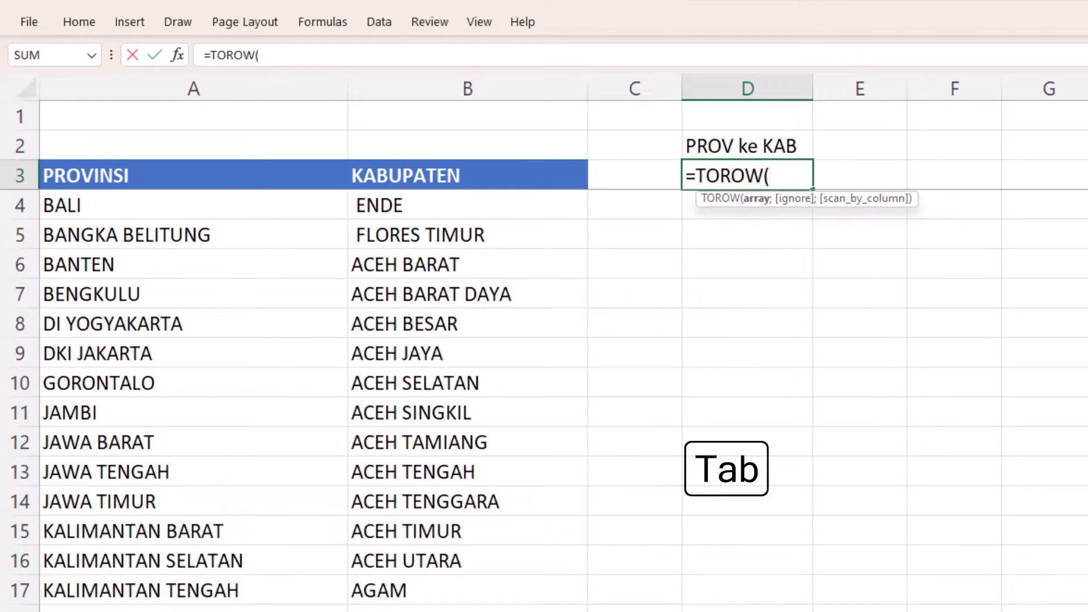
click(275, 208)
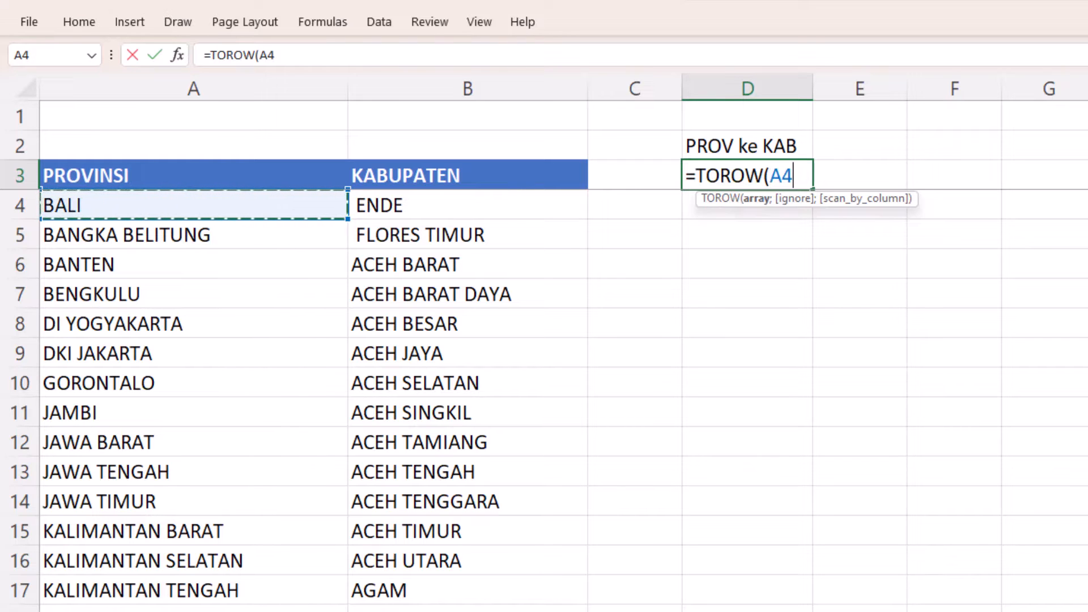
text(#)
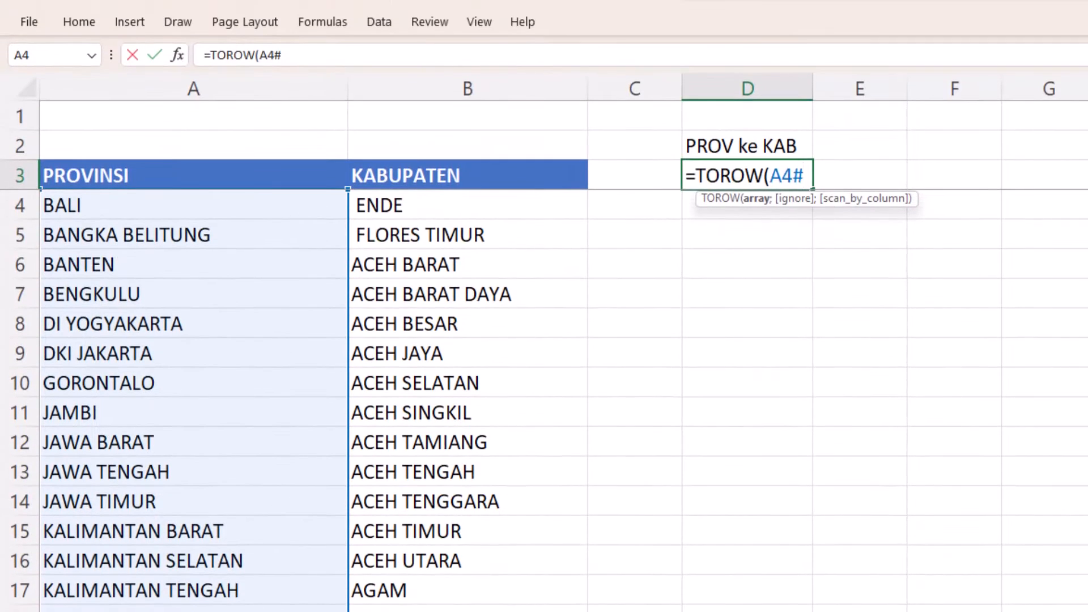
text())
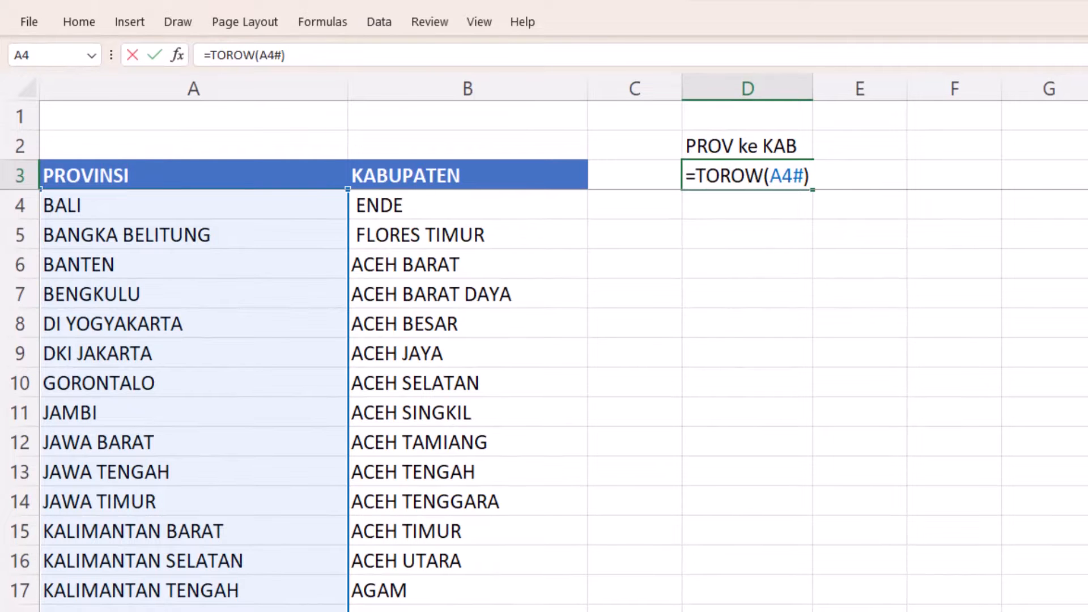
key(Return)
click(747, 176)
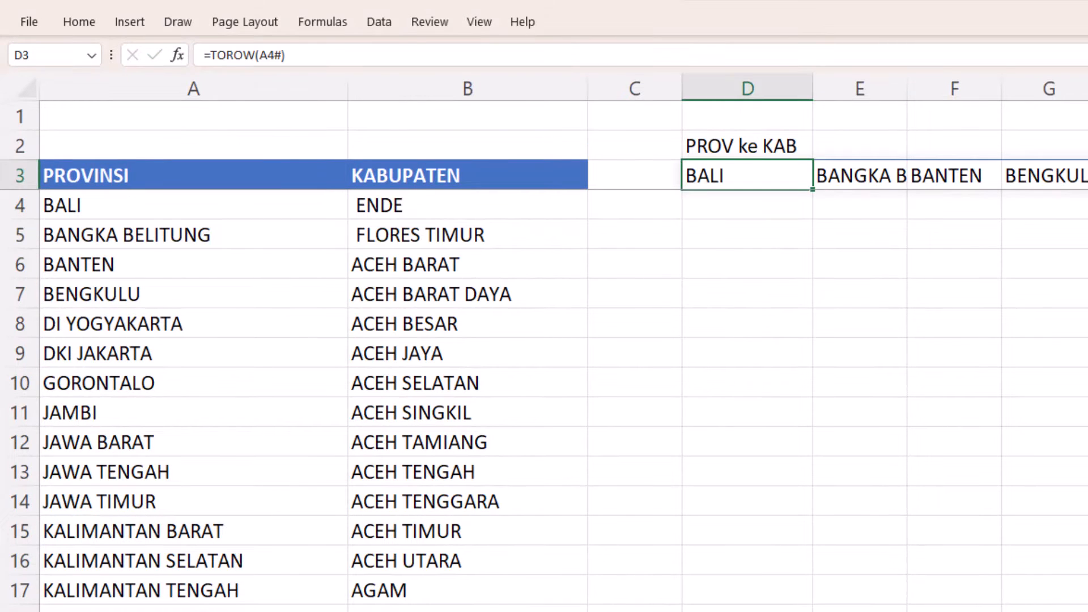
scroll(564, 343, right, 10)
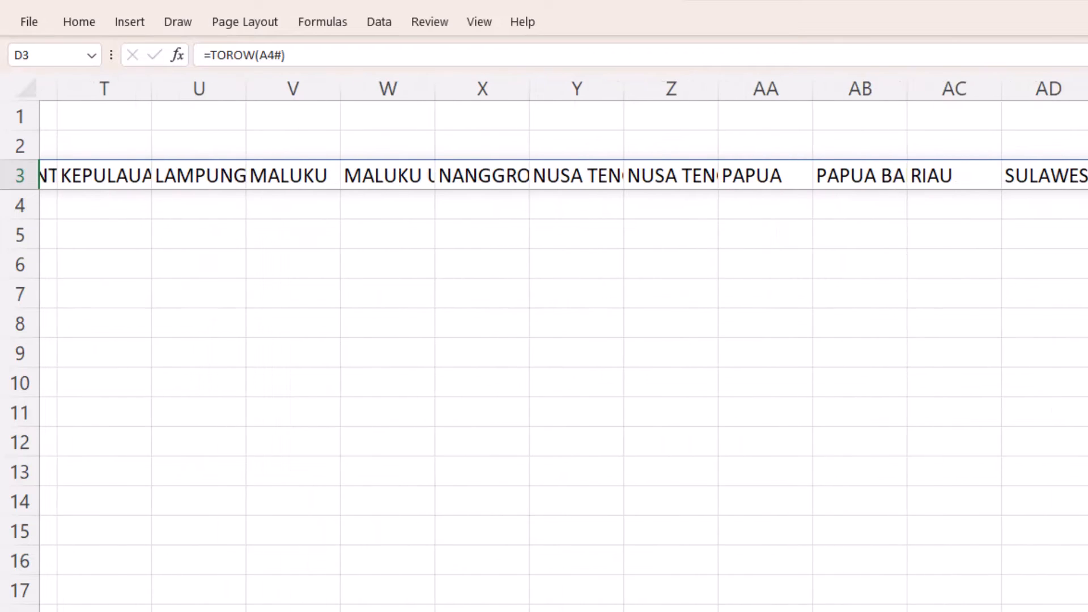
scroll(564, 343, left, 10)
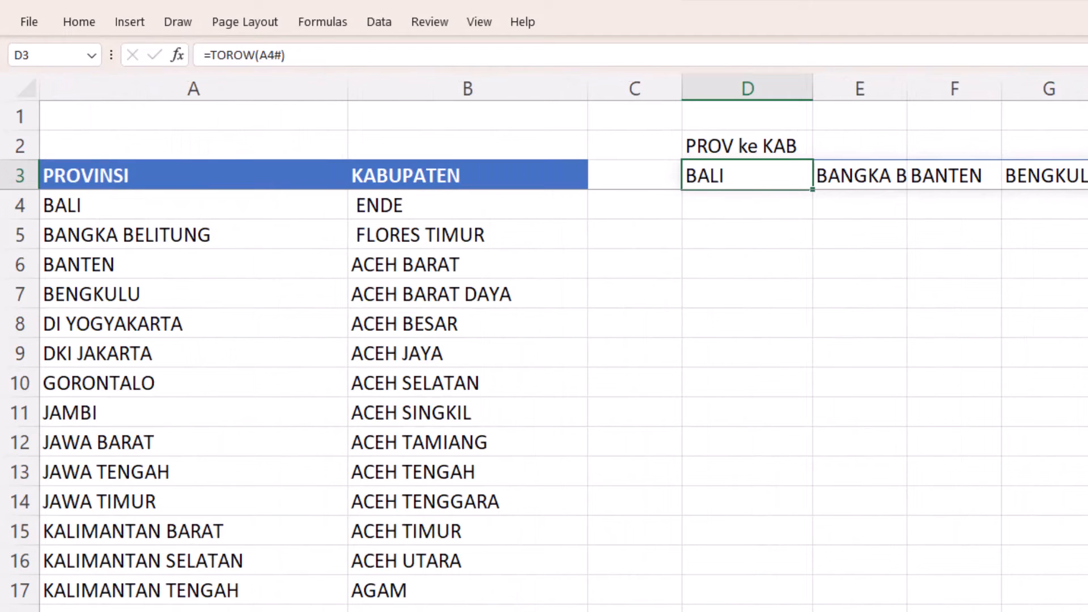
- Enter =FILTER(Table1[KABUPATEN];Table1[PROVINSI]=Sheet2!D3) in D4 to list the kabupaten belonging to the BALI heading
key(alt+Tab)
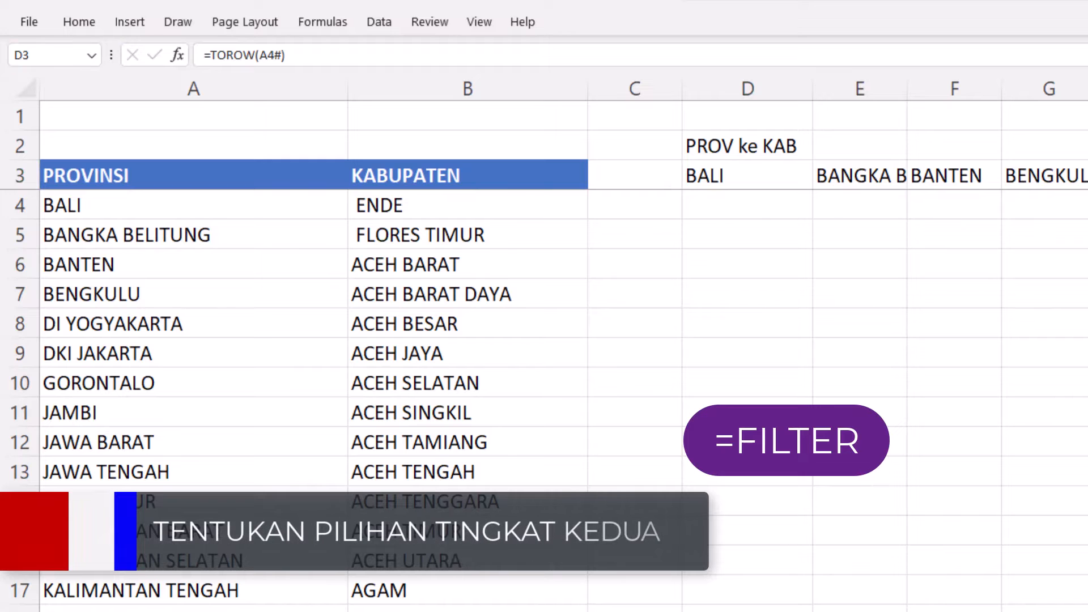
key(alt+Tab)
click(747, 205)
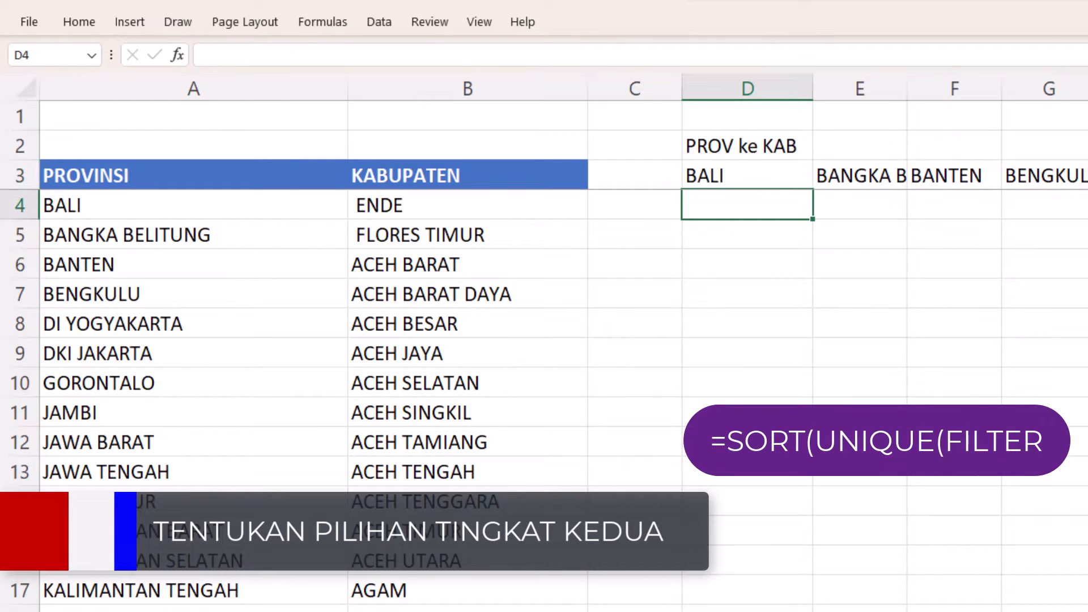
text(=F)
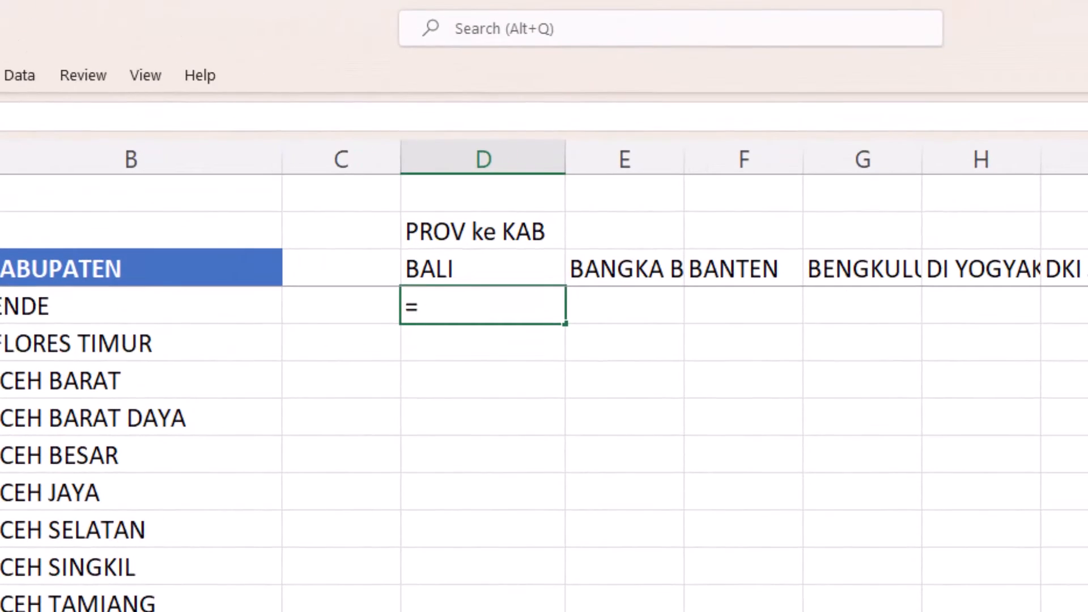
text(ILTE)
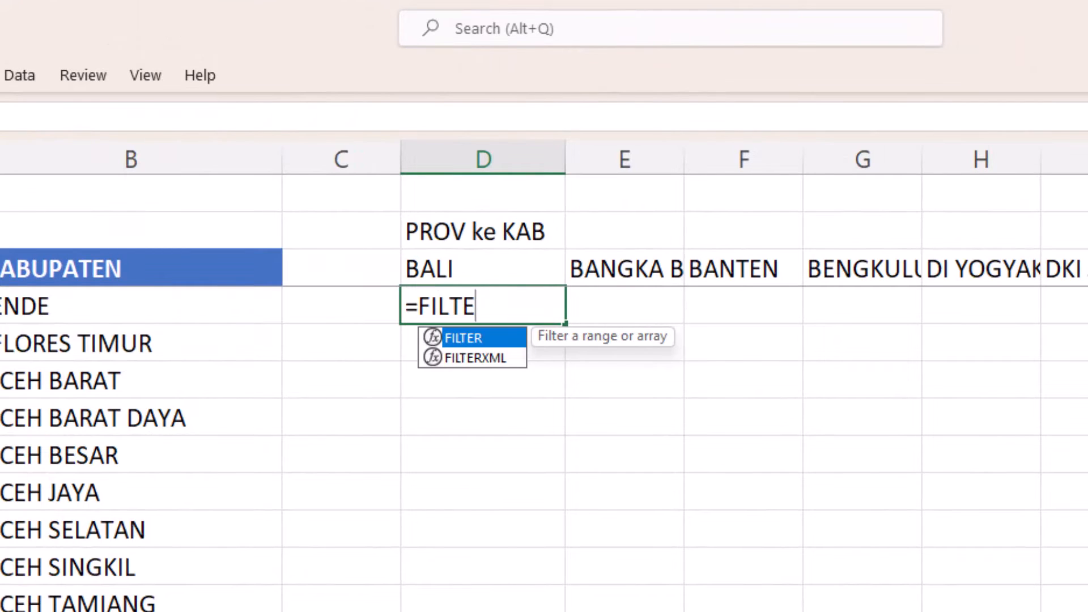
text(R)
key(Tab)
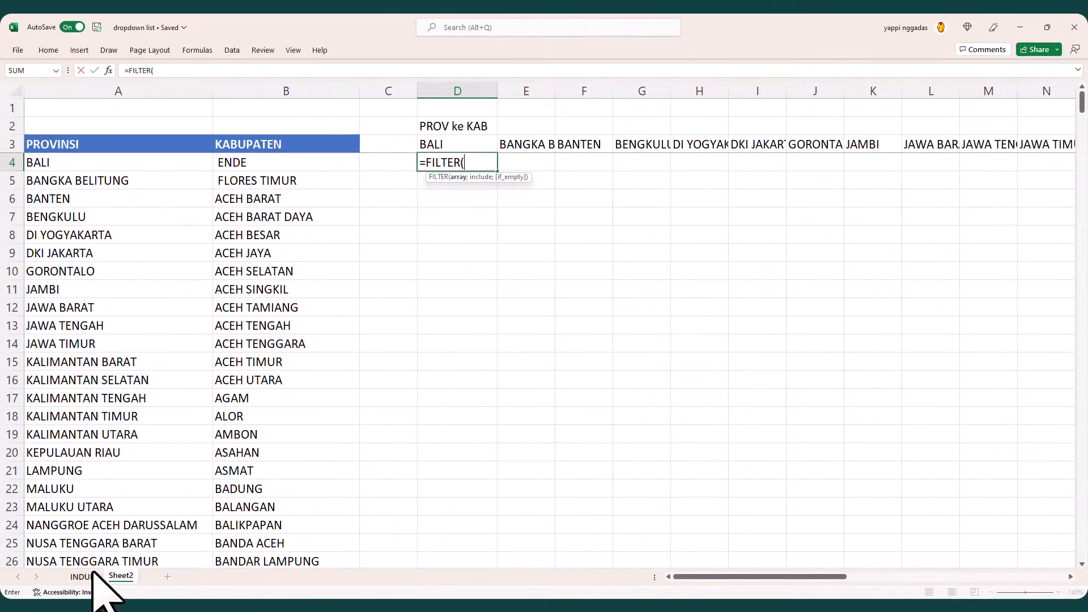
click(85, 577)
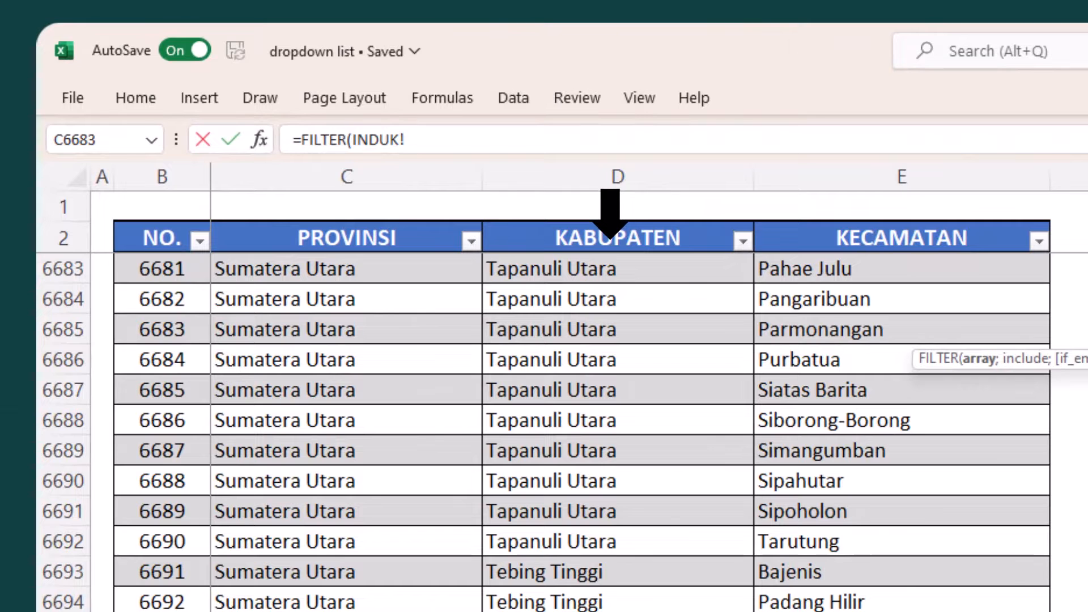
click(610, 235)
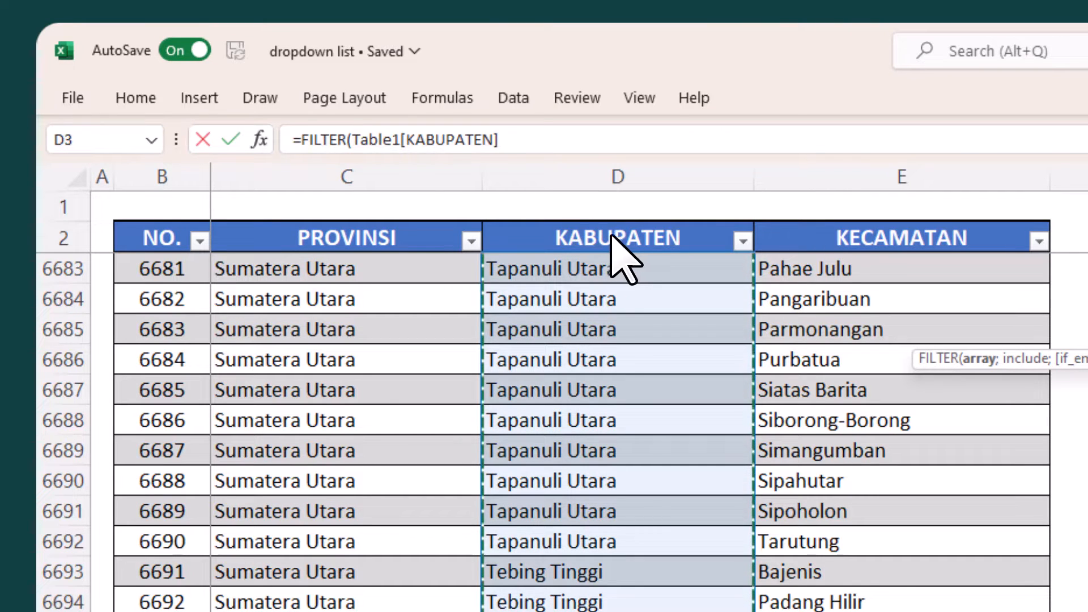
text(;)
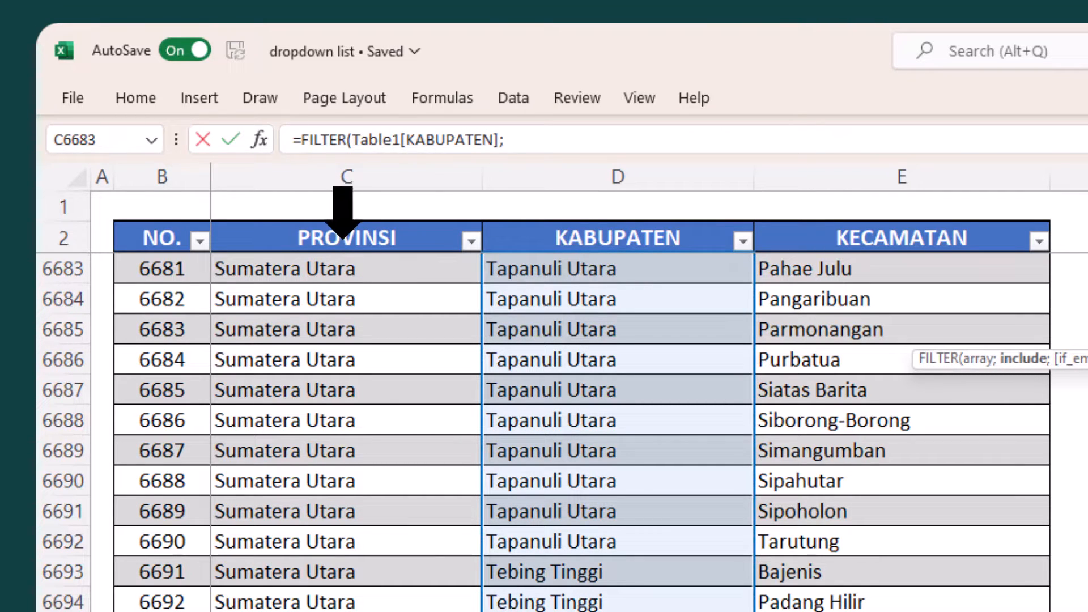
click(343, 237)
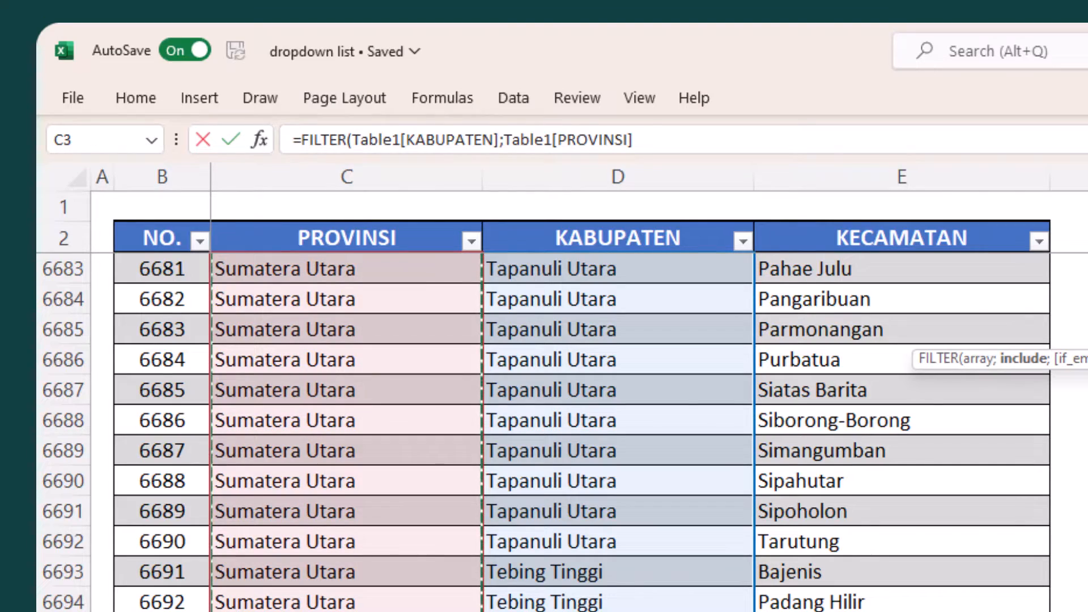
text(=)
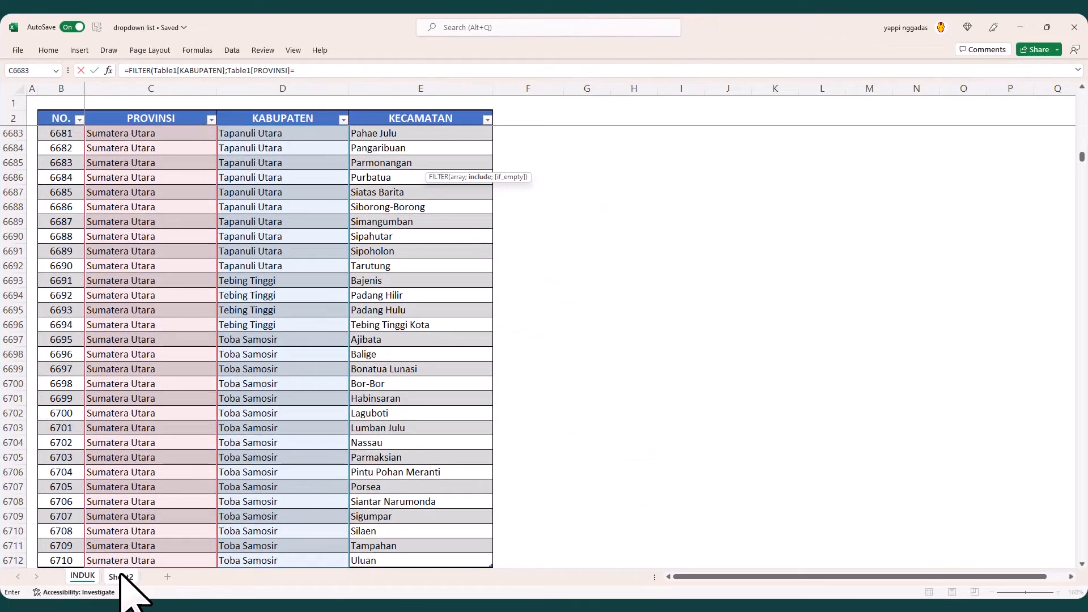
click(121, 577)
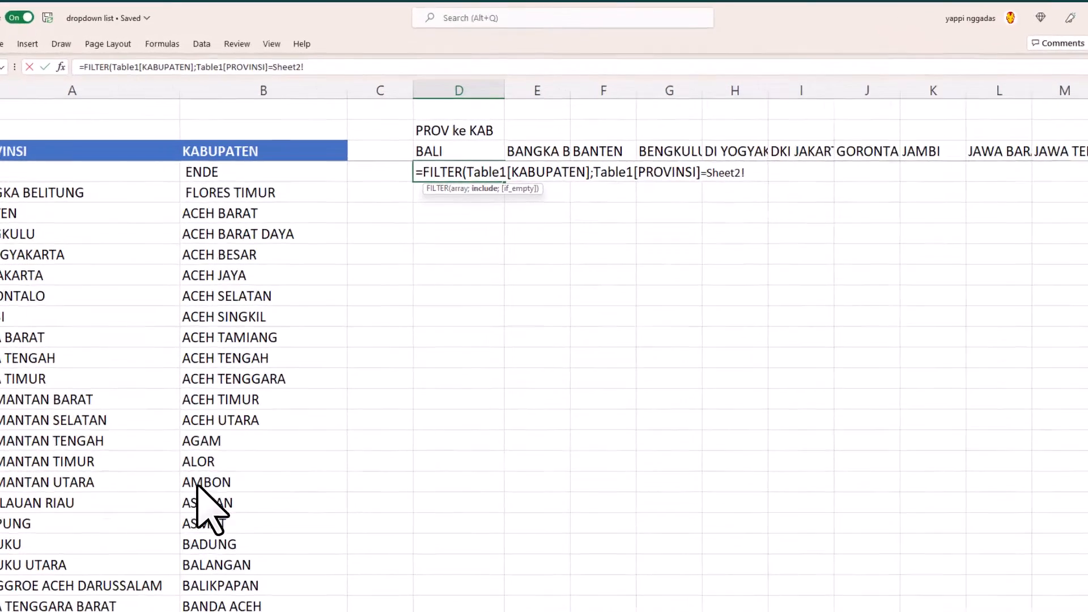
click(456, 151)
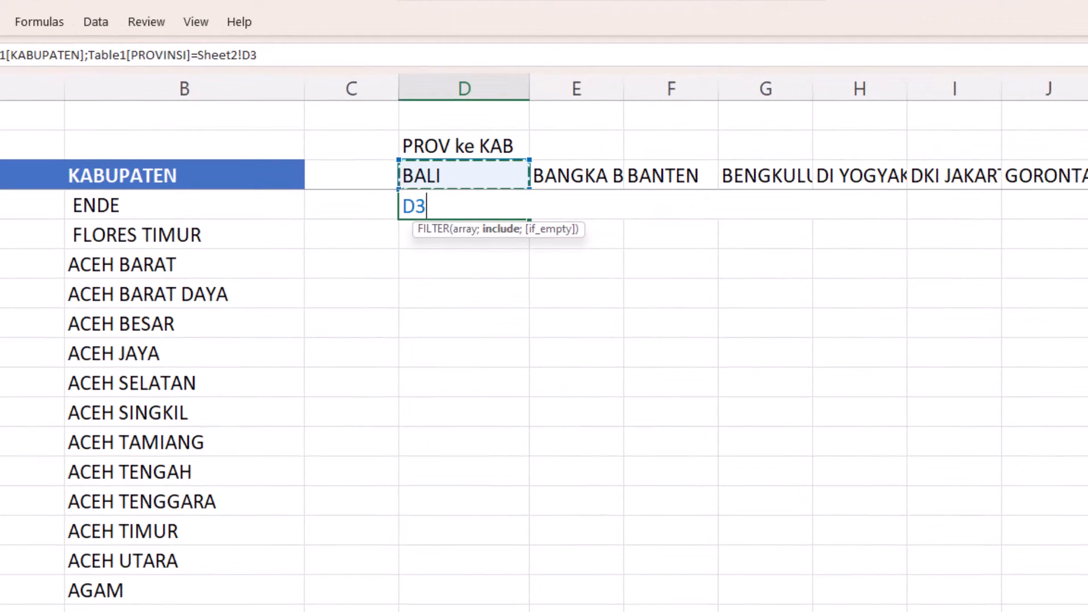
text())
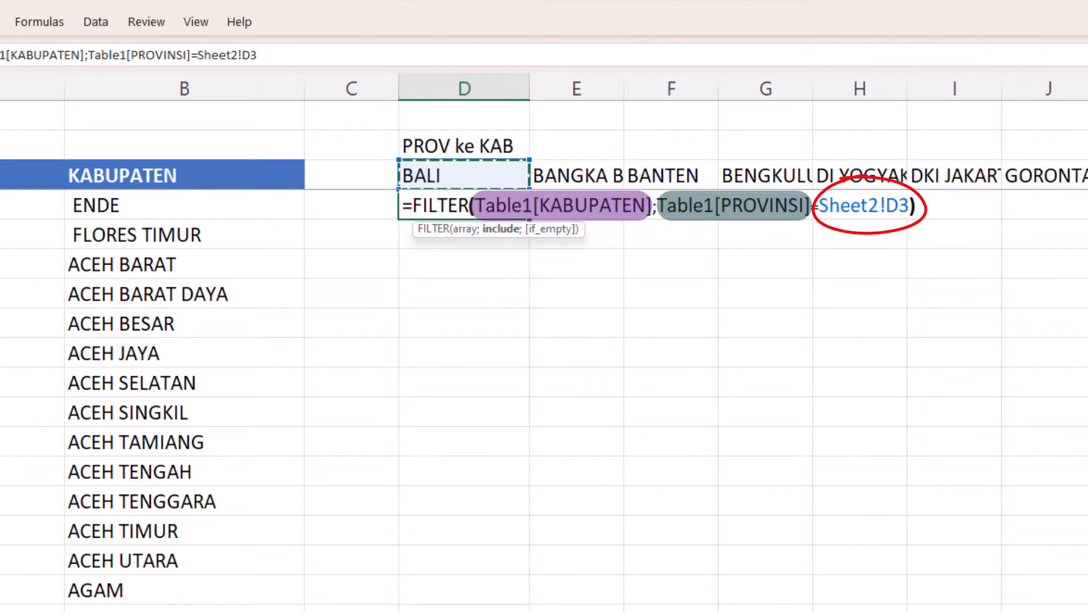
text())
key(Return)
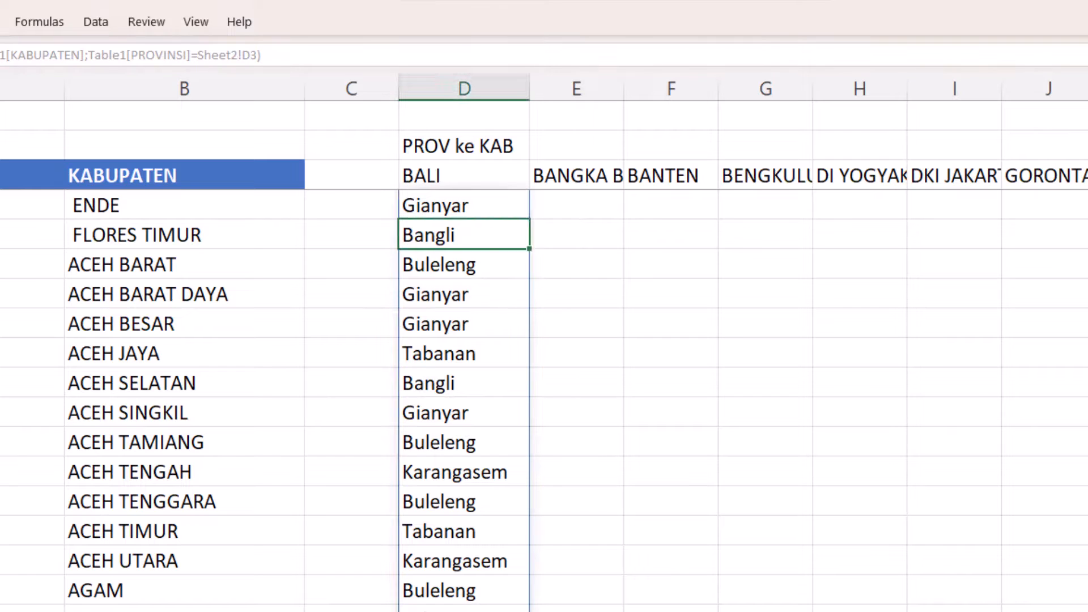
- Wrap the D4 formula in SORT and UNIQUE to make =SORT(UNIQUE(FILTER(Table1[KABUPATEN];Table1[PROVINSI]=Sheet2!D3)))
key(Up)
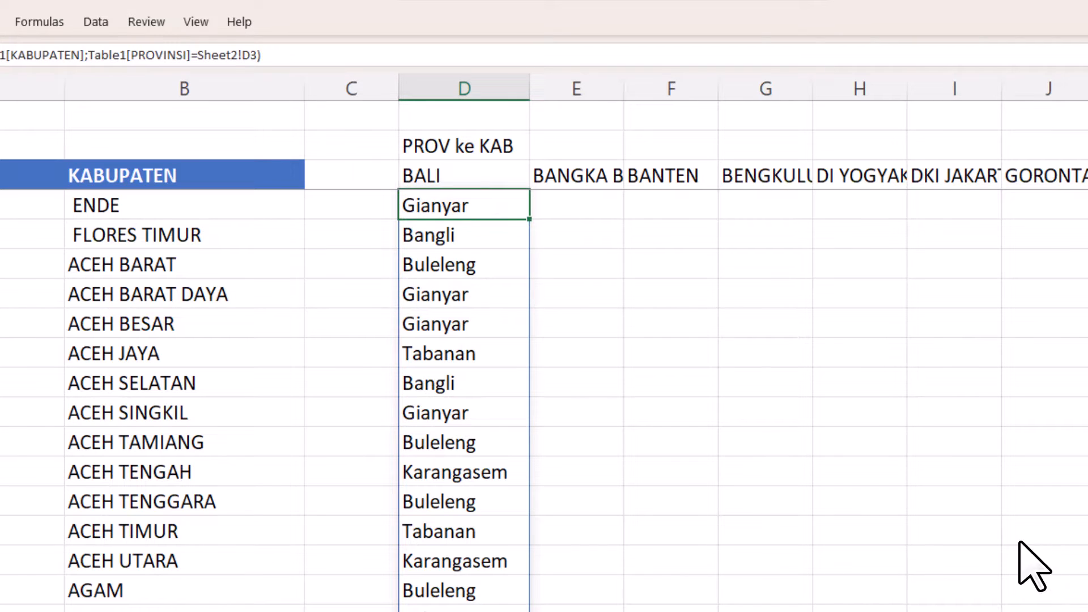
key(F2)
click(413, 205)
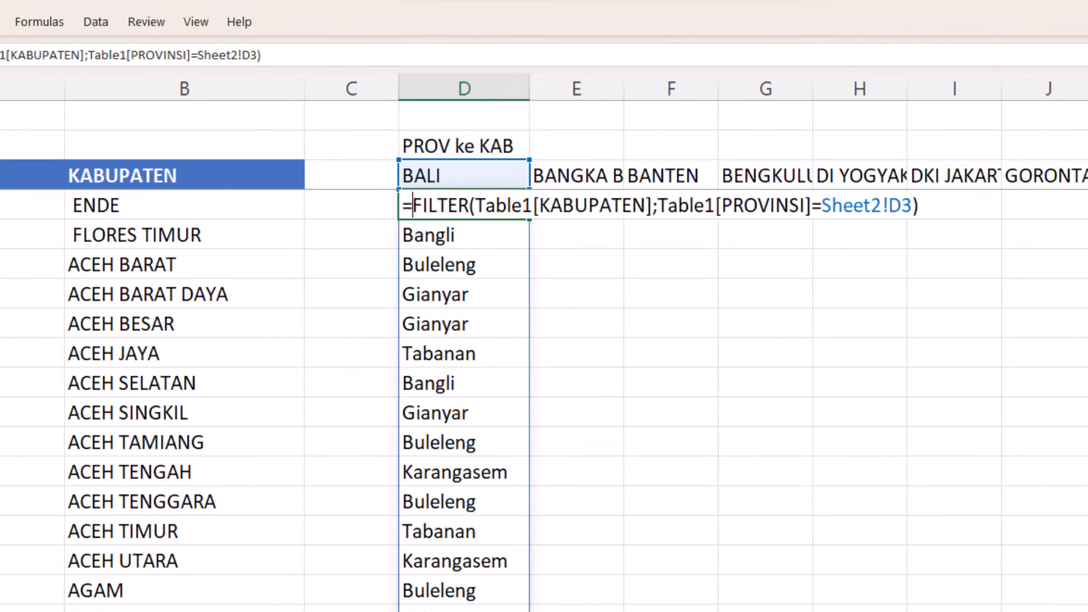
text(UNIq)
key(Tab)
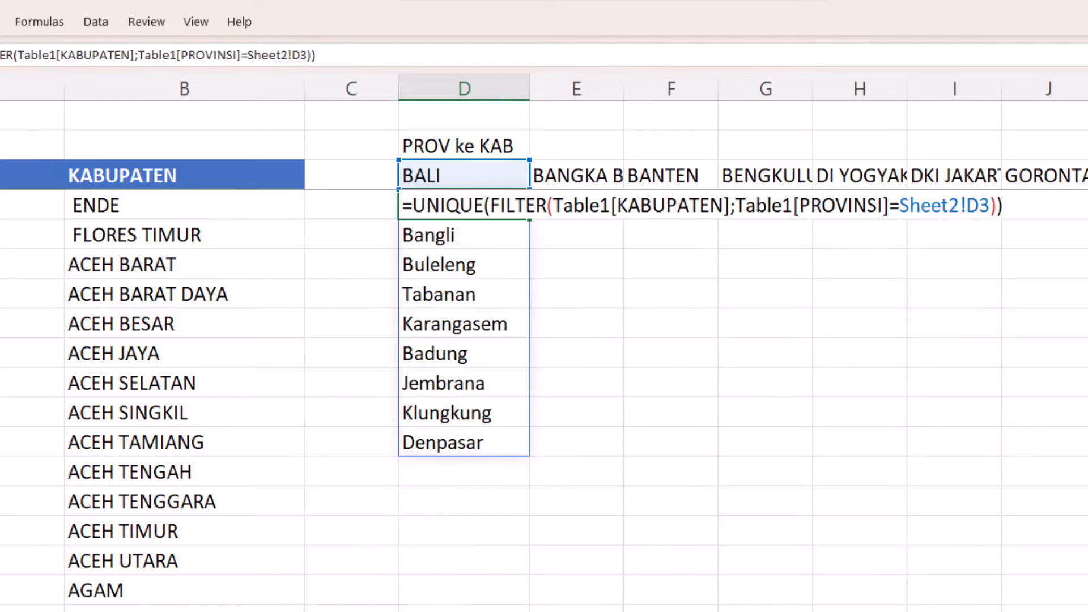
text(SORT)
key(Tab)
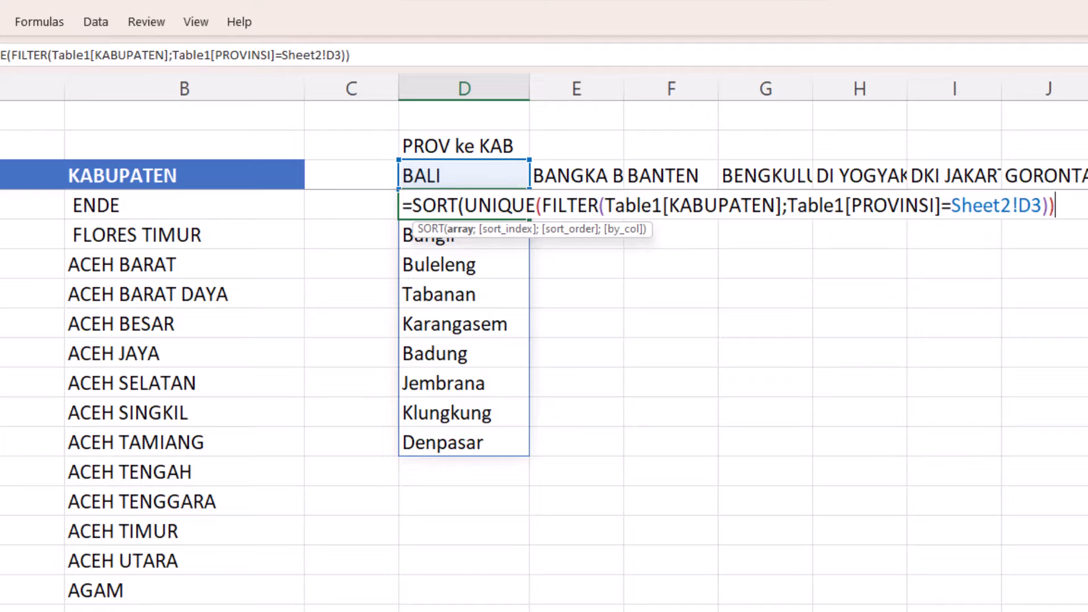
key(End)
text())
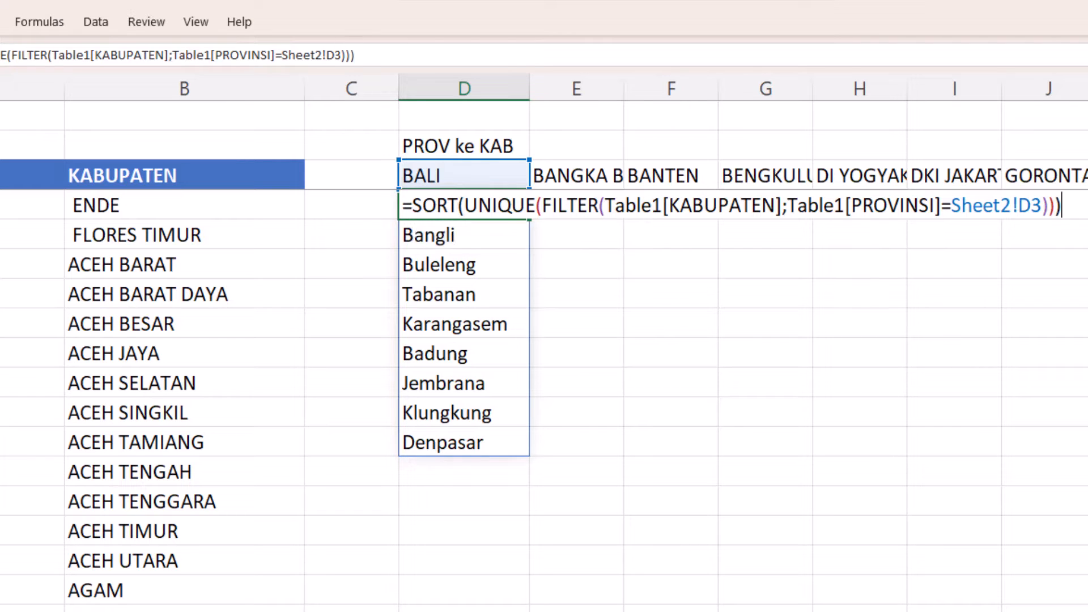
key(Return)
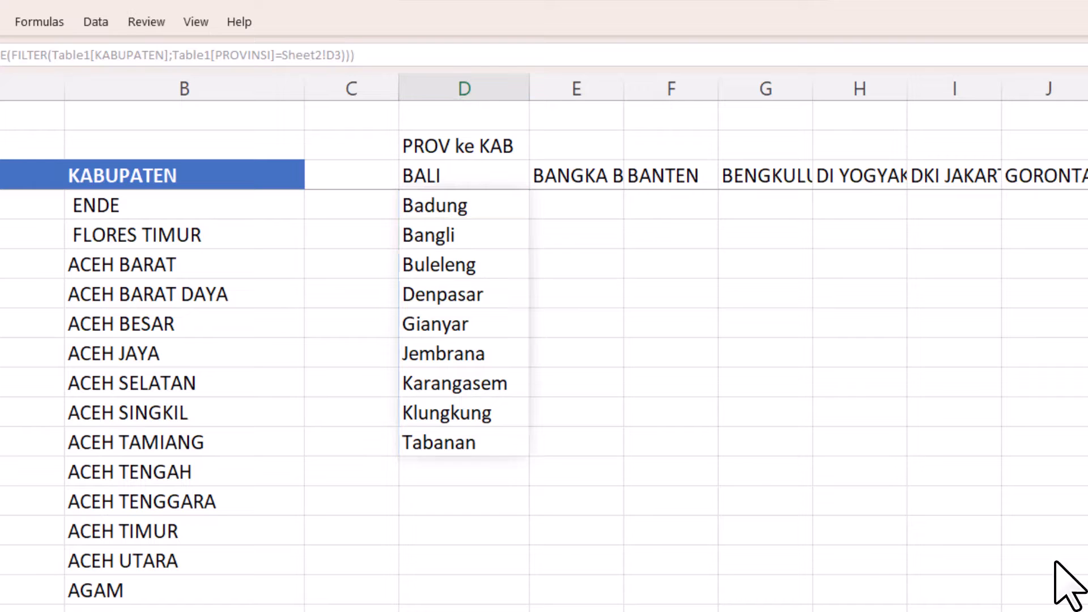
- Copy the D4 formula into E4:AK4 so every other province heading has its own kabupaten list
click(413, 205)
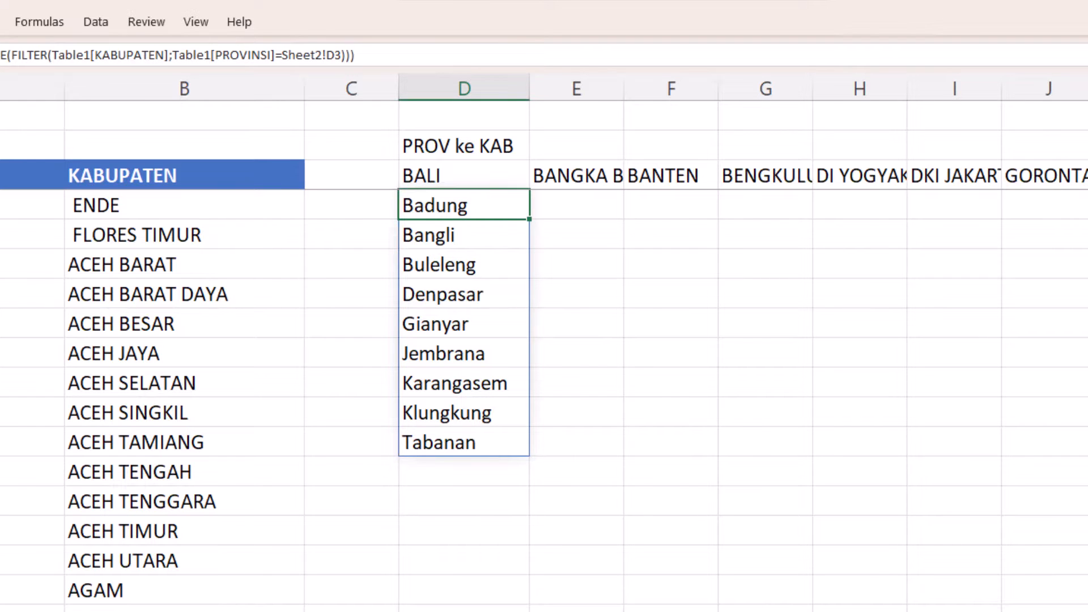
key(ctrl+c)
key(Up)
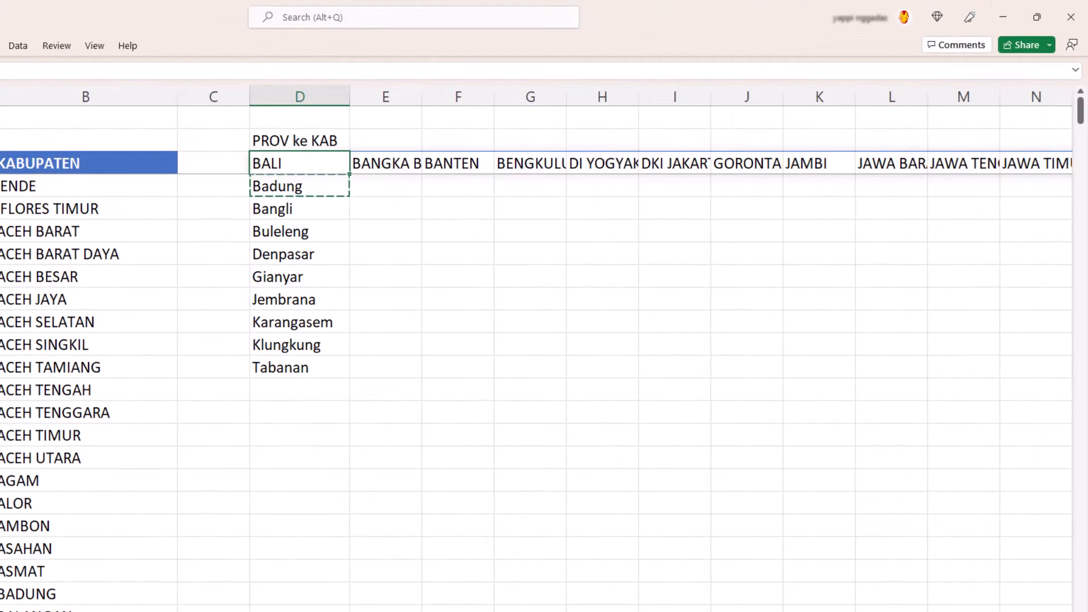
key(ctrl+Right)
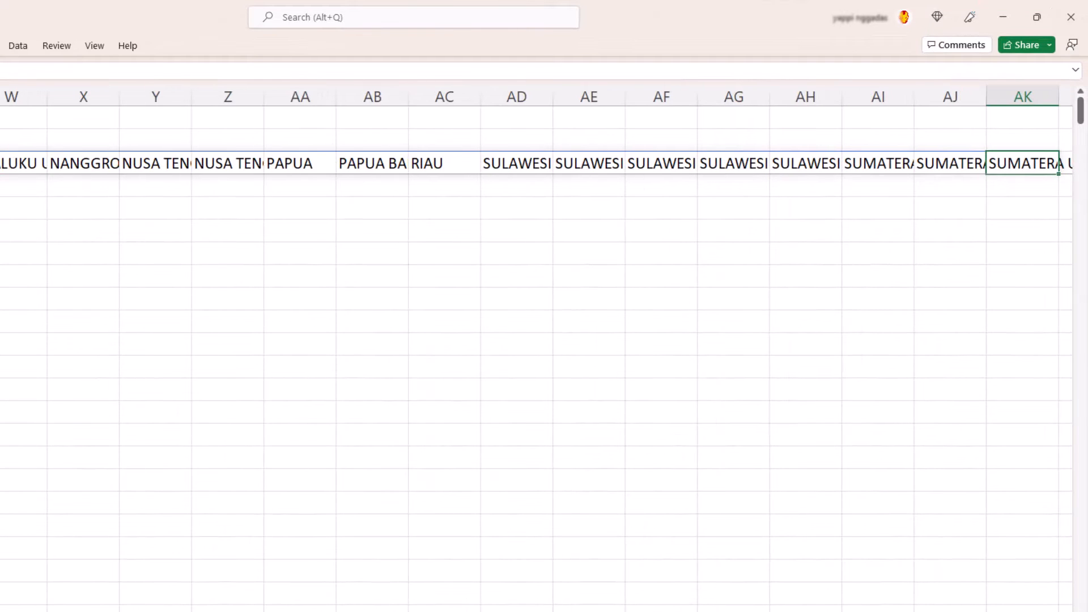
key(Down)
key(ctrl+shift+Left)
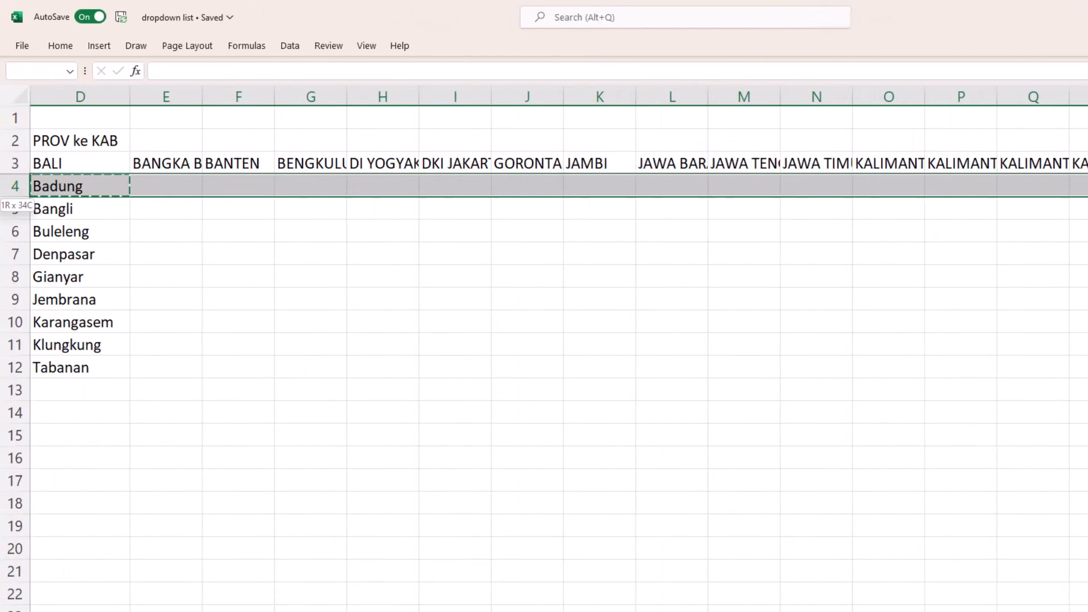
key(shift+Right)
key(ctrl+v)
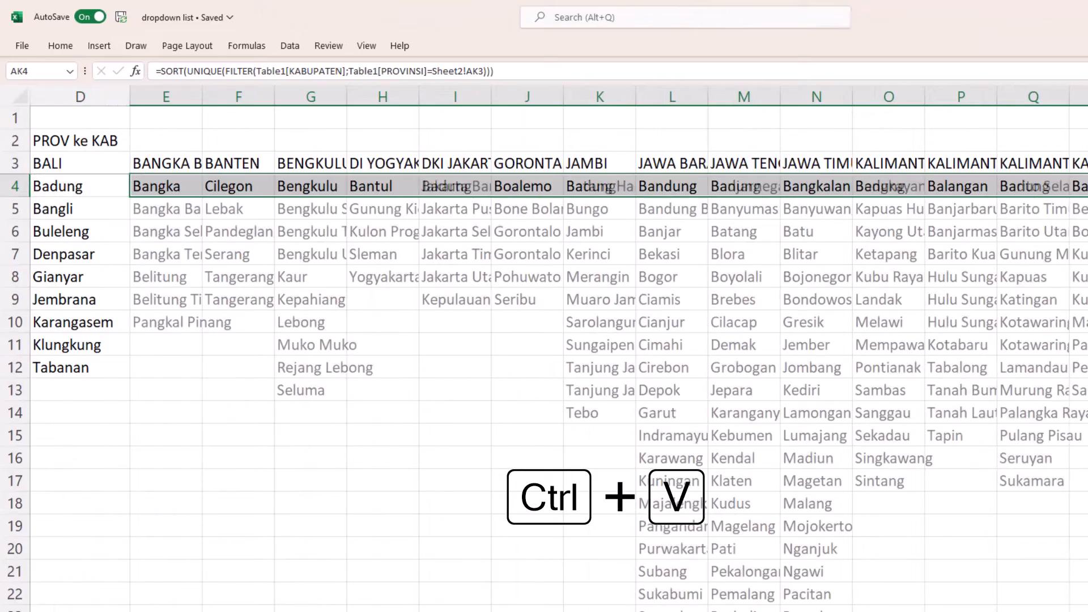
- Review the kabupaten lists beneath all the province headings, across to SUMATERA UTARA in column AK
scroll(544, 340, right, 8)
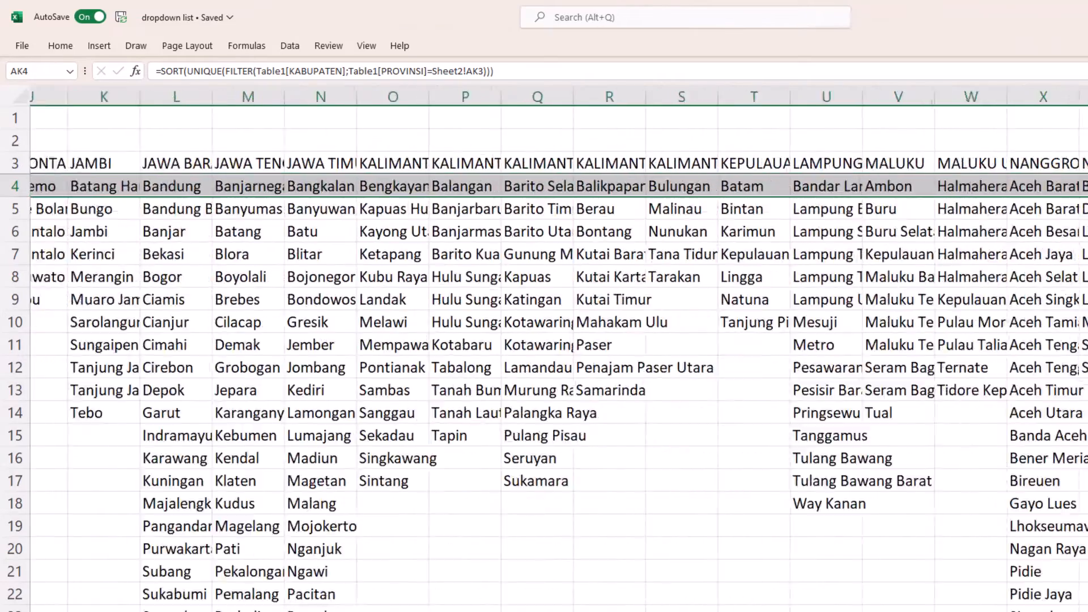
scroll(544, 341, right, 2)
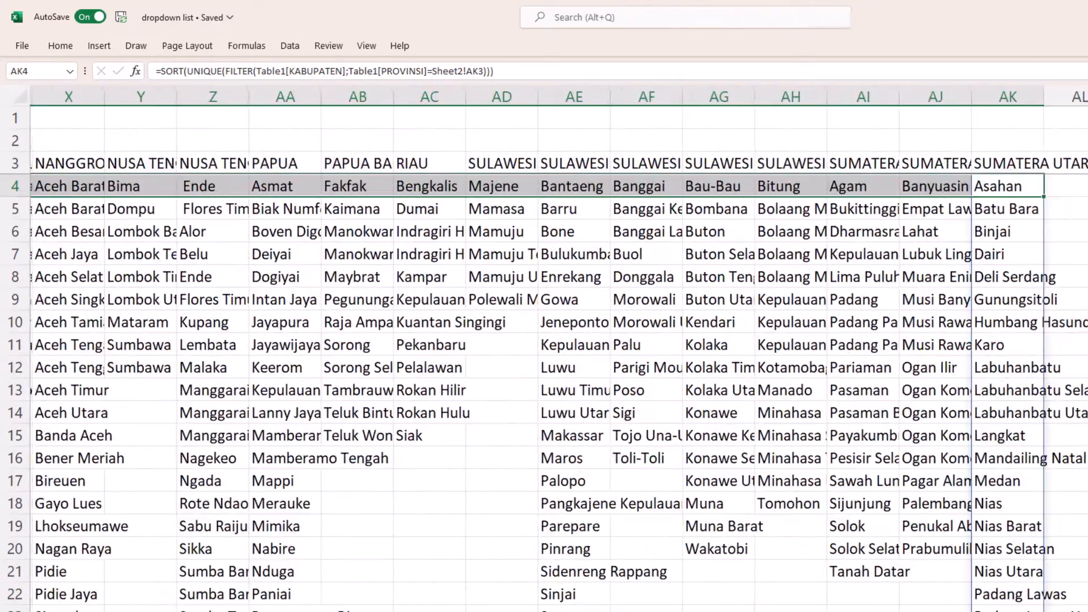
scroll(544, 340, left, 9)
scroll(544, 340, down, 5)
scroll(964, 555, up, 5)
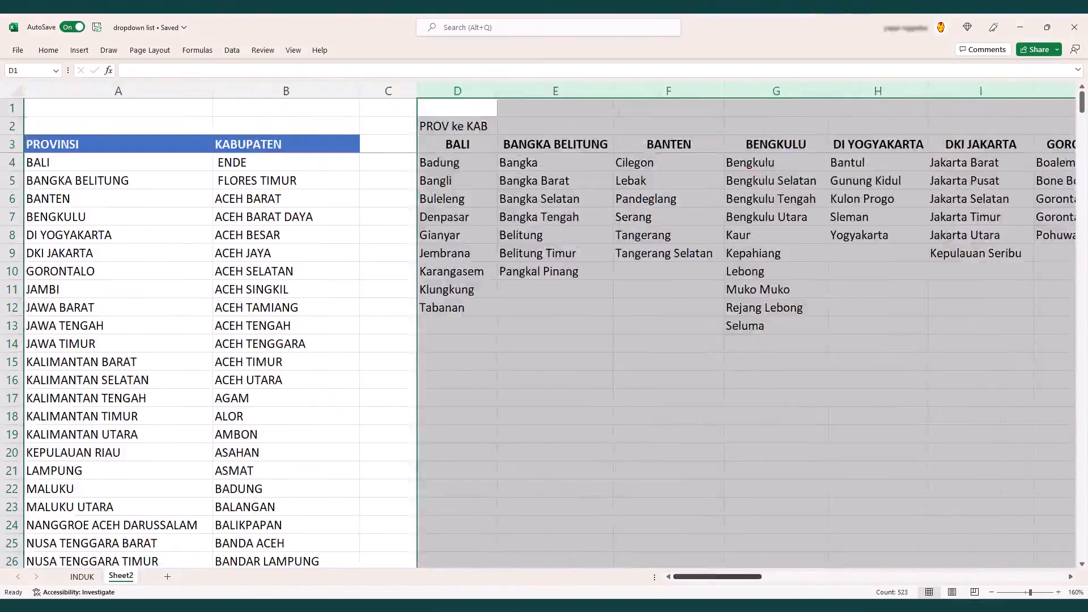
drag(1023, 577, 771, 577)
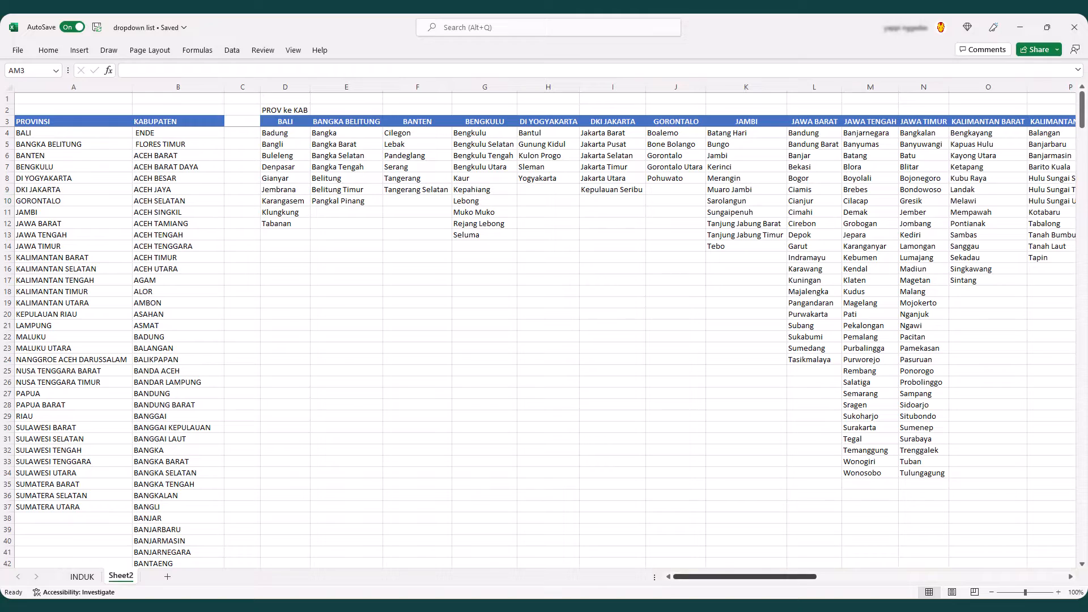
drag(745, 576, 992, 576)
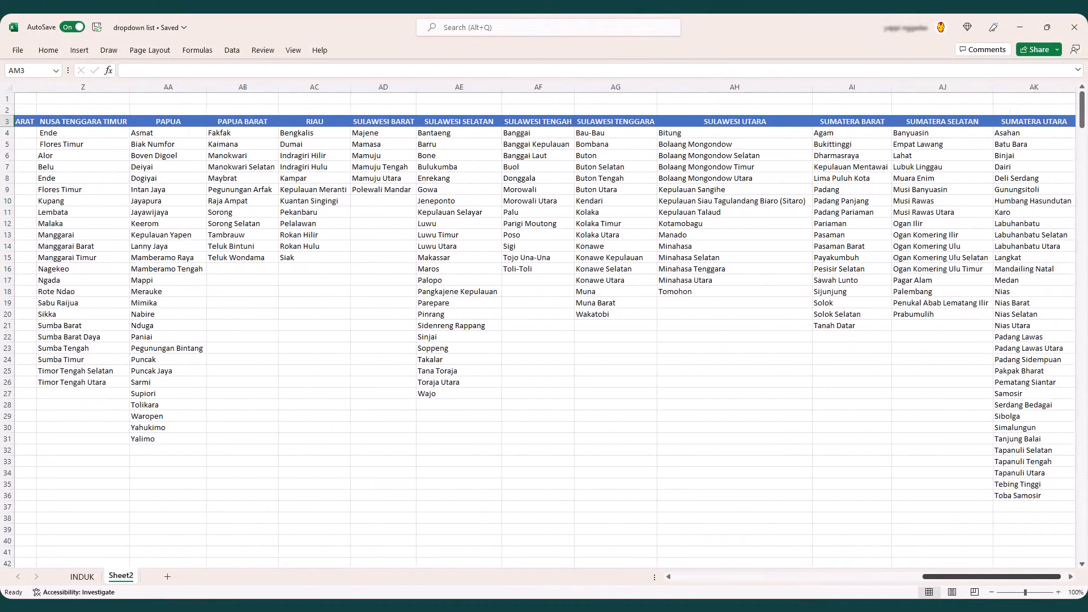
- Enter the label KAB ke KEC in AM2, beyond the SUMATERA UTARA list
scroll(544, 323, right, 5)
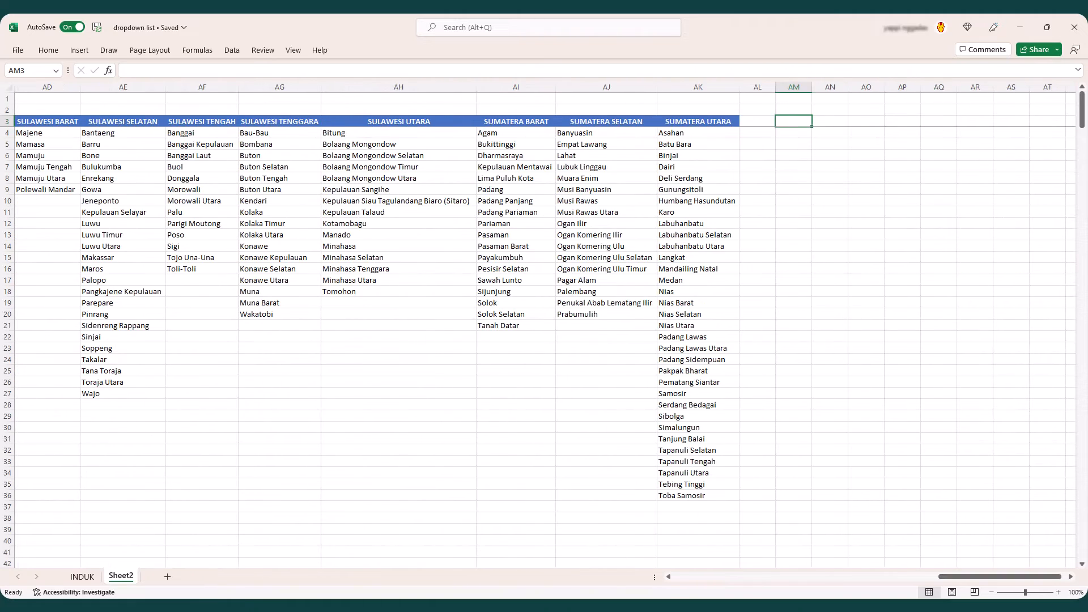
click(793, 110)
text(KAB ke KE)
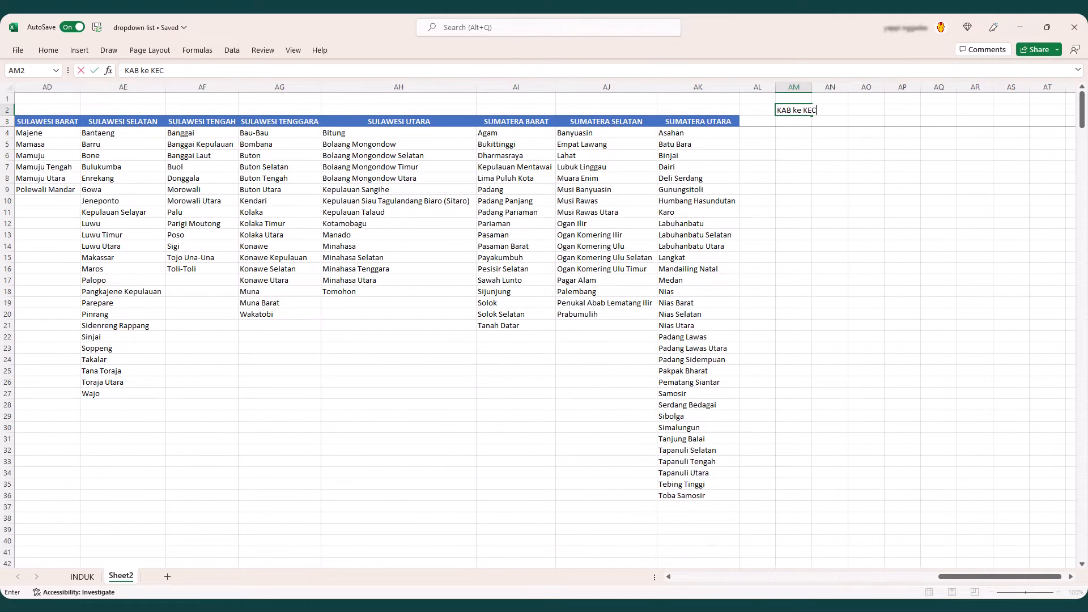
text(C)
key(Return)
- Enter =TOROW(B4#) in AM3 to lay the KABUPATEN list out as headings along row 3
scroll(1055, 561, up, 5)
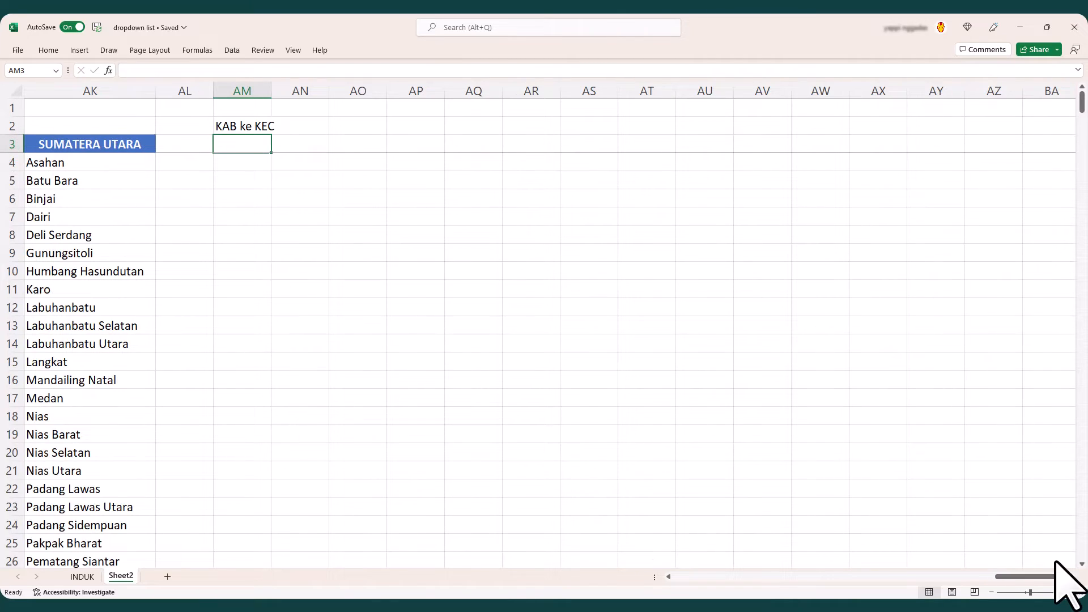
text(=)
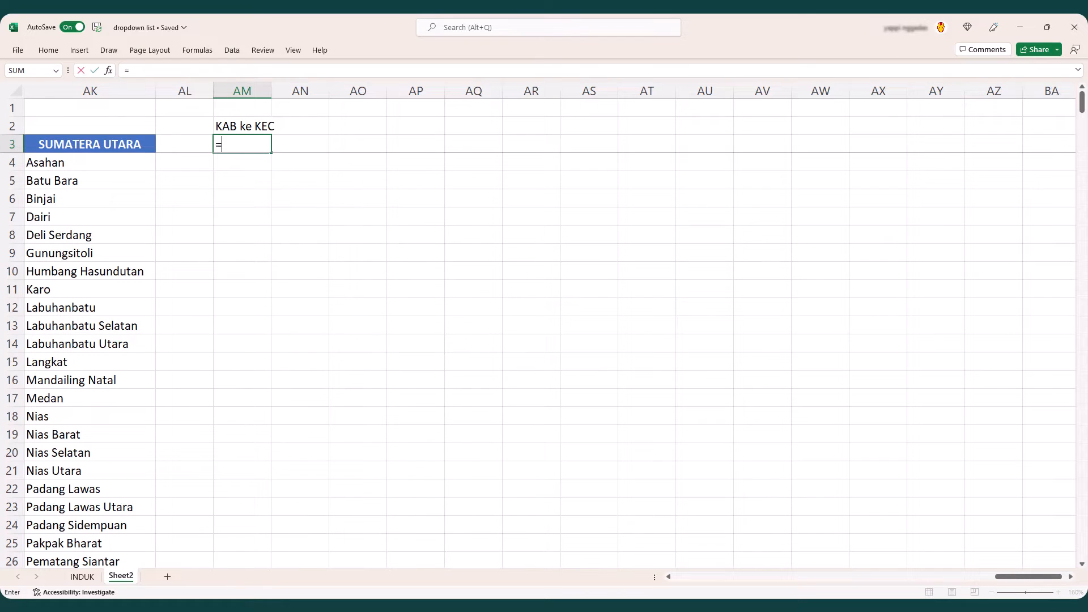
text(TOR)
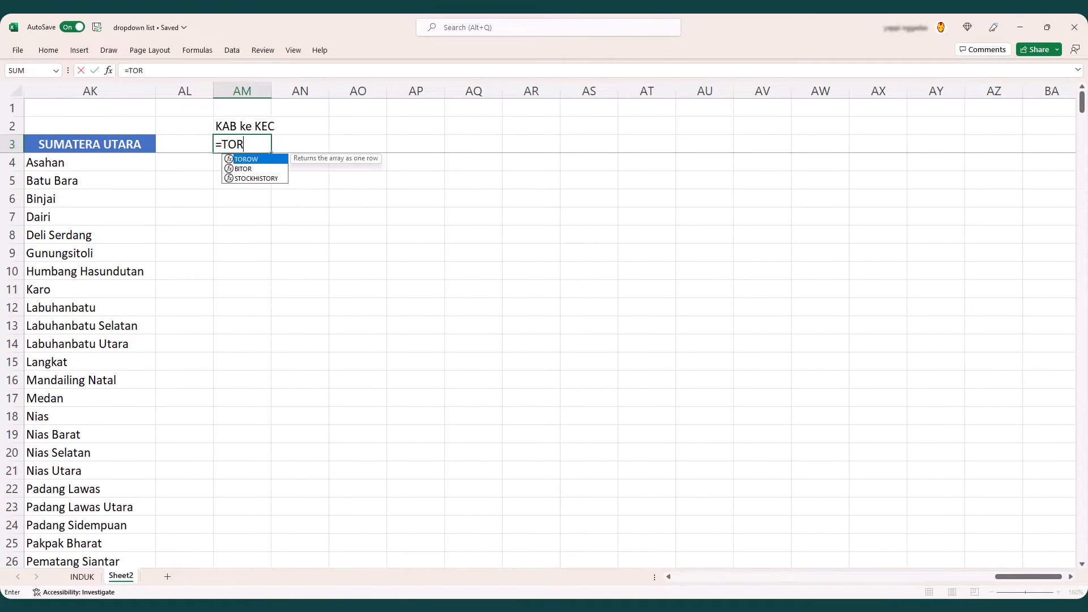
key(Tab)
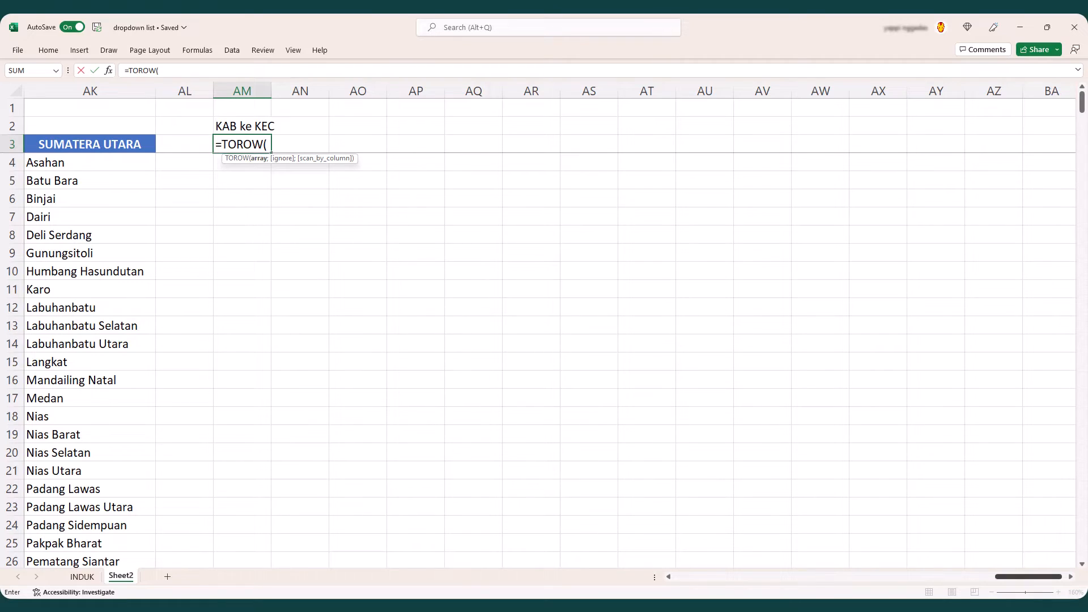
drag(1027, 577, 708, 577)
click(301, 211)
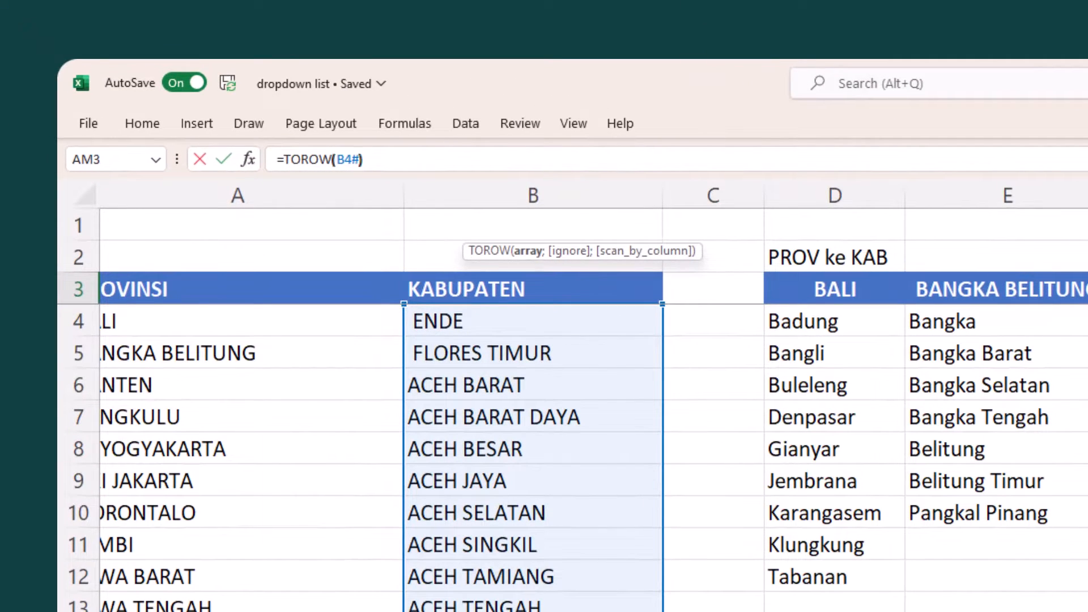
key(Return)
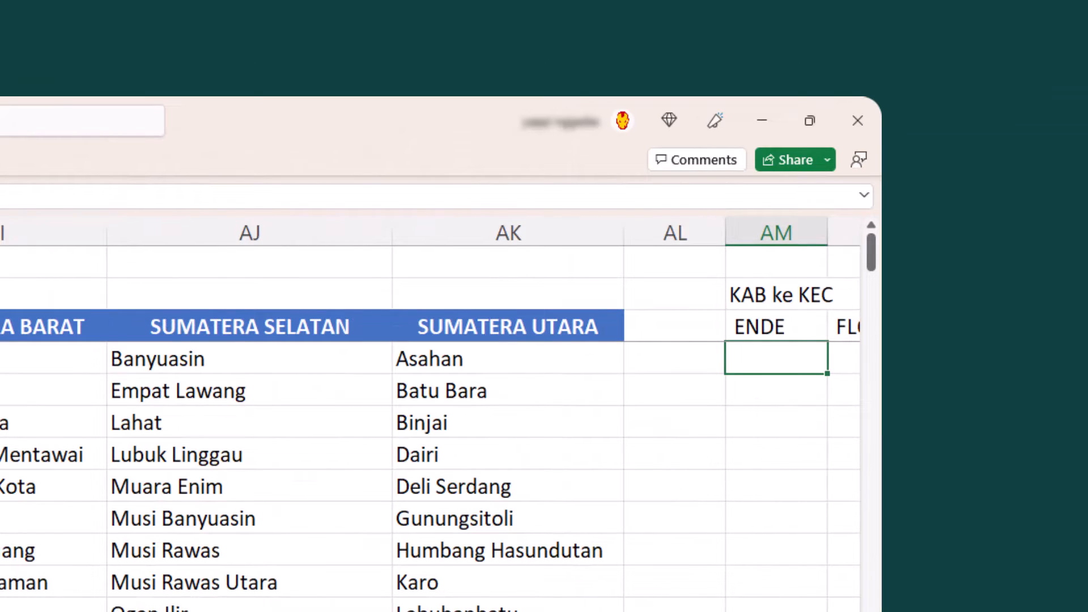
scroll(431, 414, right, 6)
scroll(431, 414, left, 6)
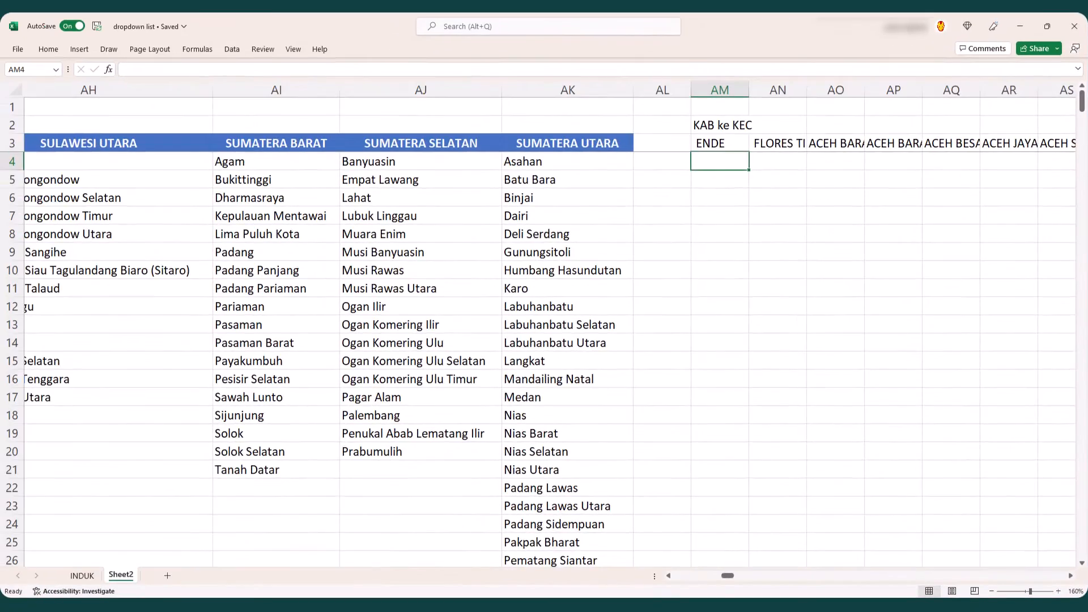
- Reuse the SORT, UNIQUE and FILTER formula text from D4 as a new formula in AM4, beneath the ENDE heading
drag(711, 575, 681, 575)
click(456, 161)
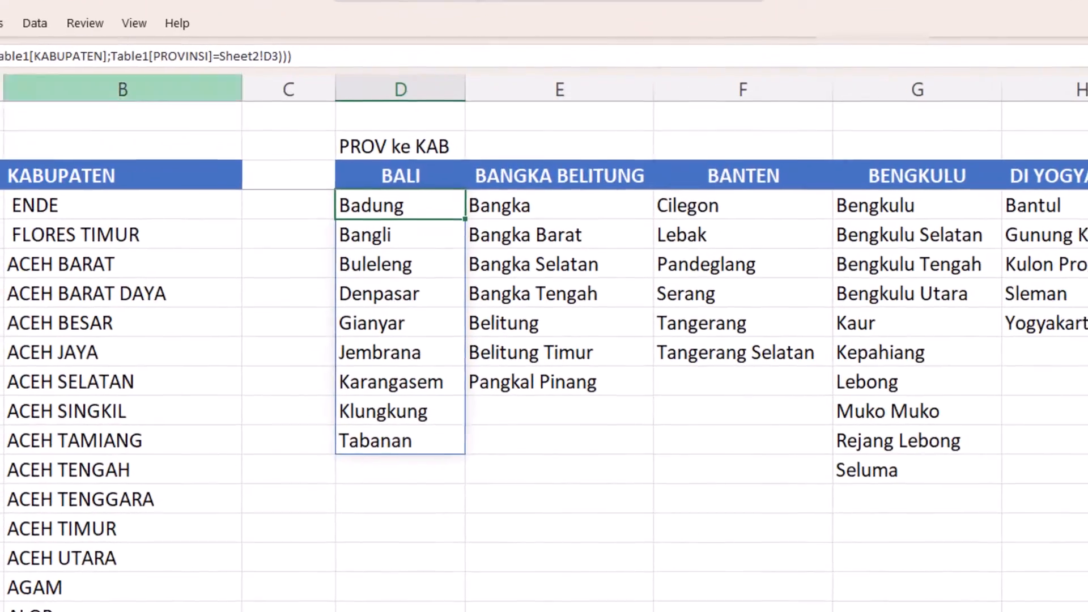
key(F2)
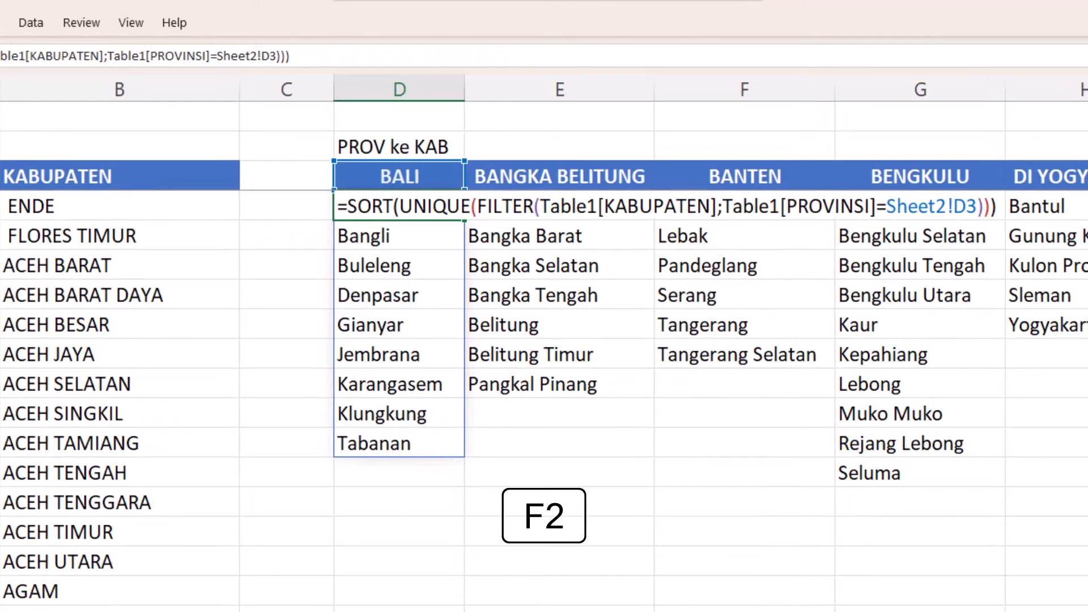
drag(348, 206, 997, 208)
key(ctrl+c)
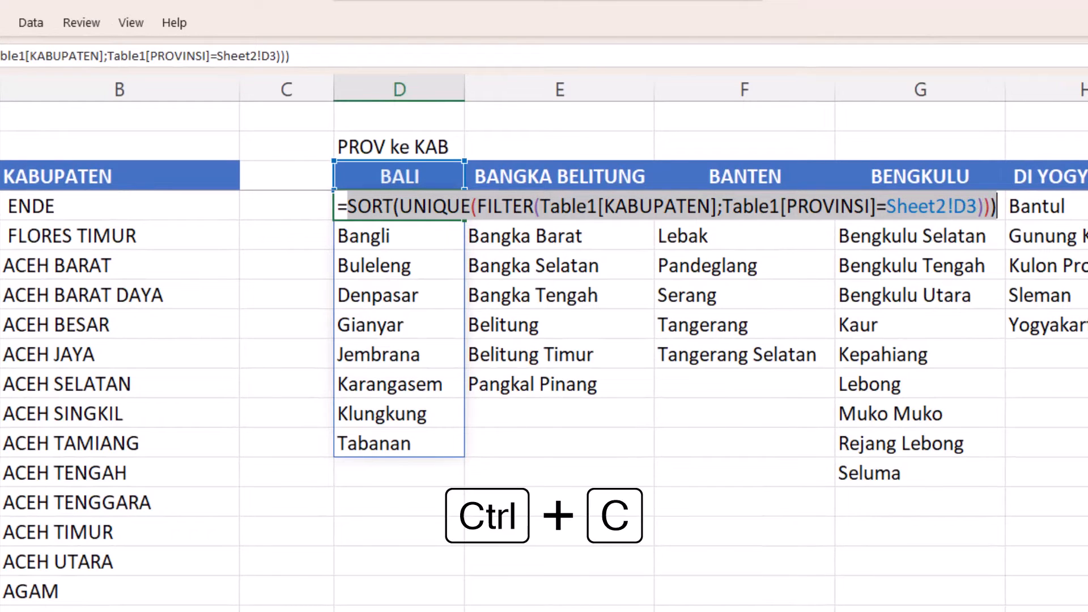
key(Escape)
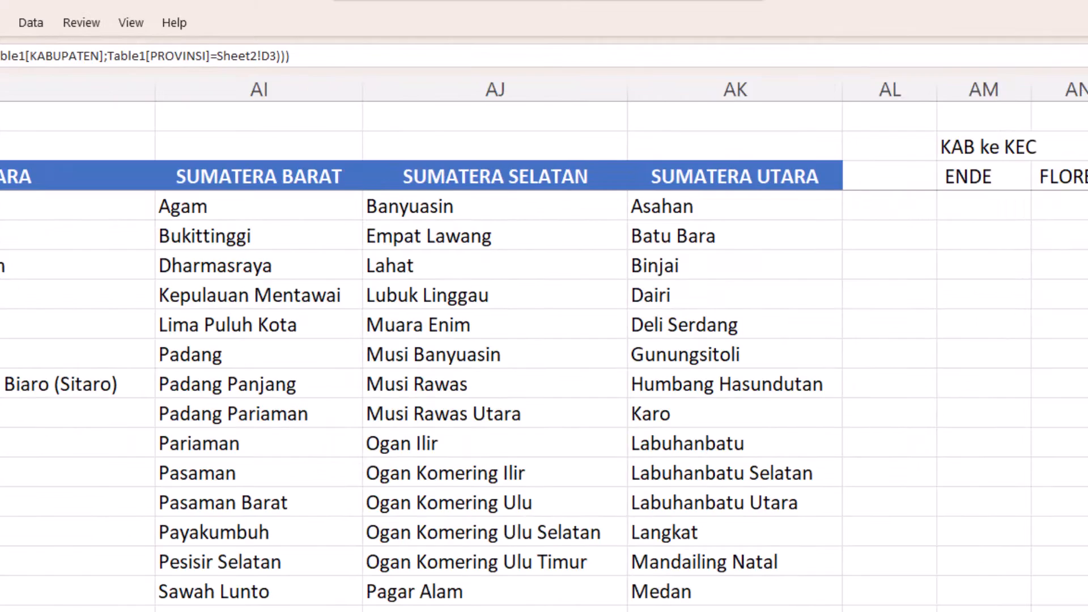
click(981, 206)
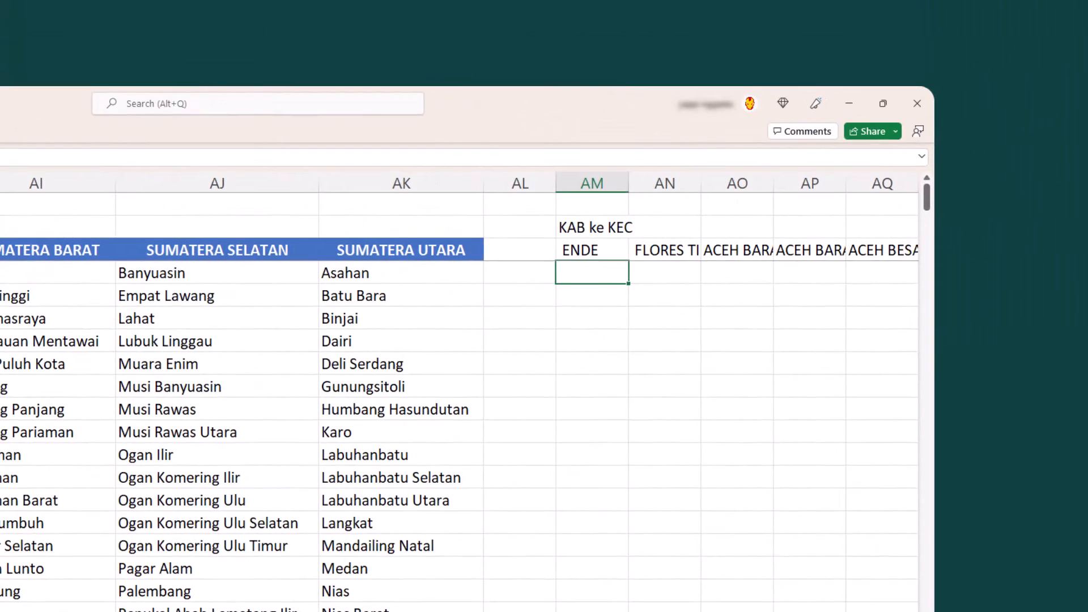
text(=)
key(ctrl+v)
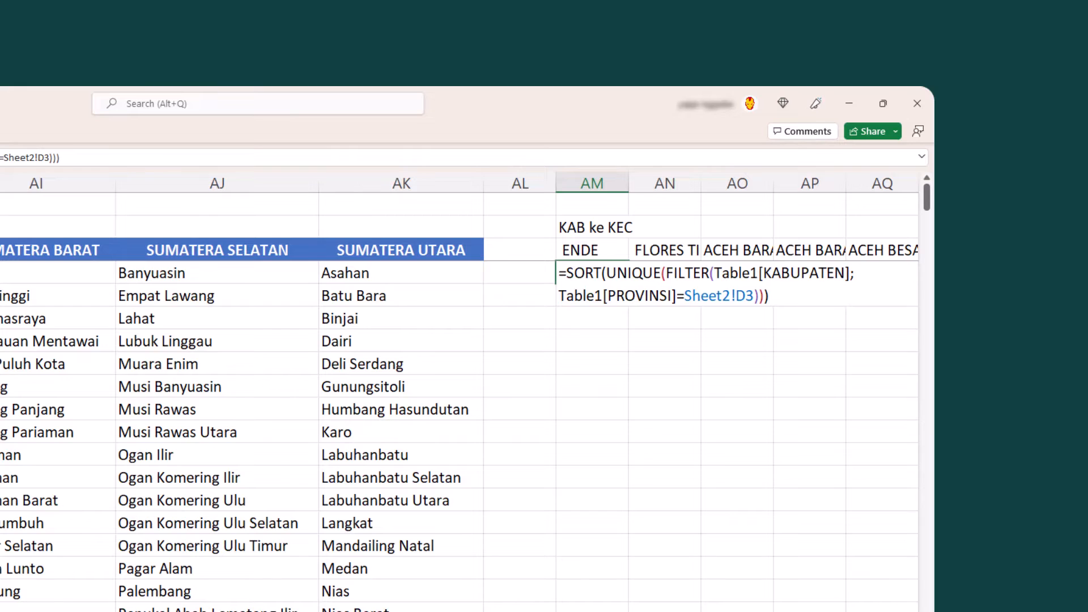
- Adapt the AM4 formula to =SORT(UNIQUE(FILTER(Table1[KECAMATAN];Table1[KABUPATEN]=AM3)))
click(845, 273)
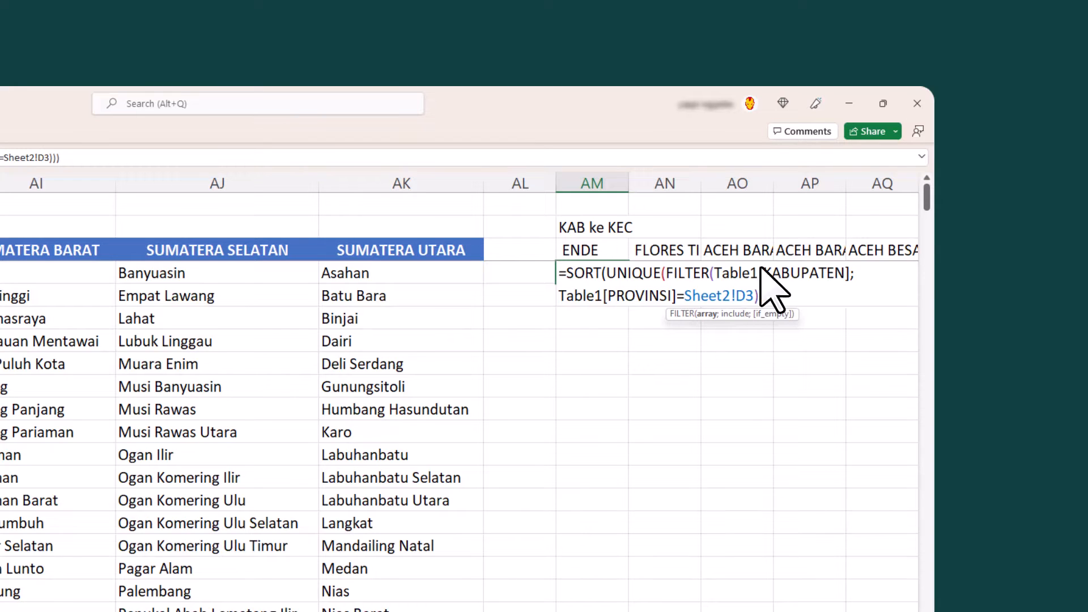
drag(763, 273, 845, 273)
text(kec)
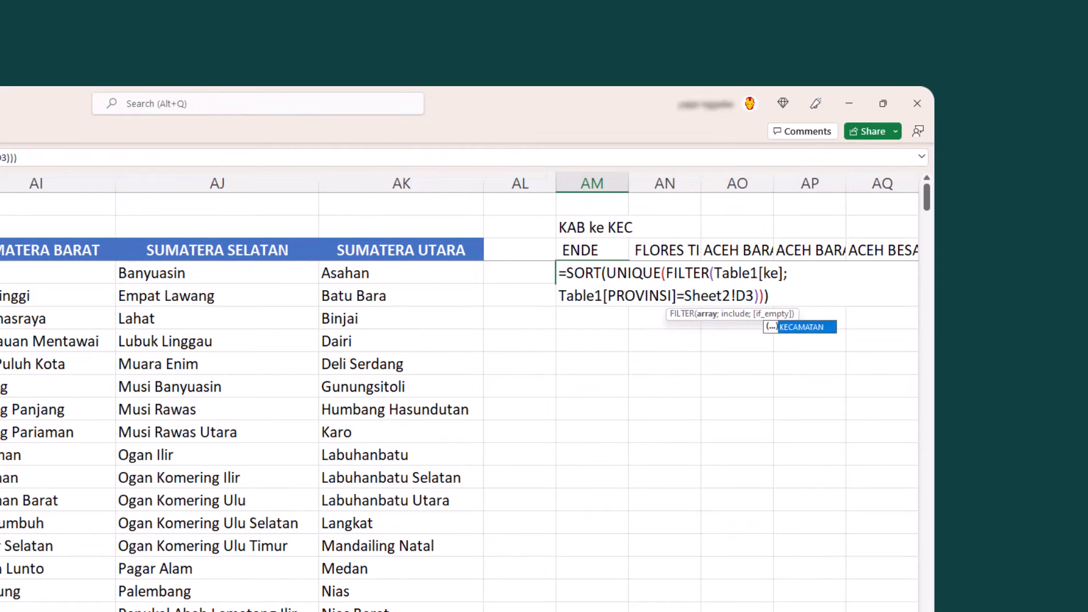
key(Tab)
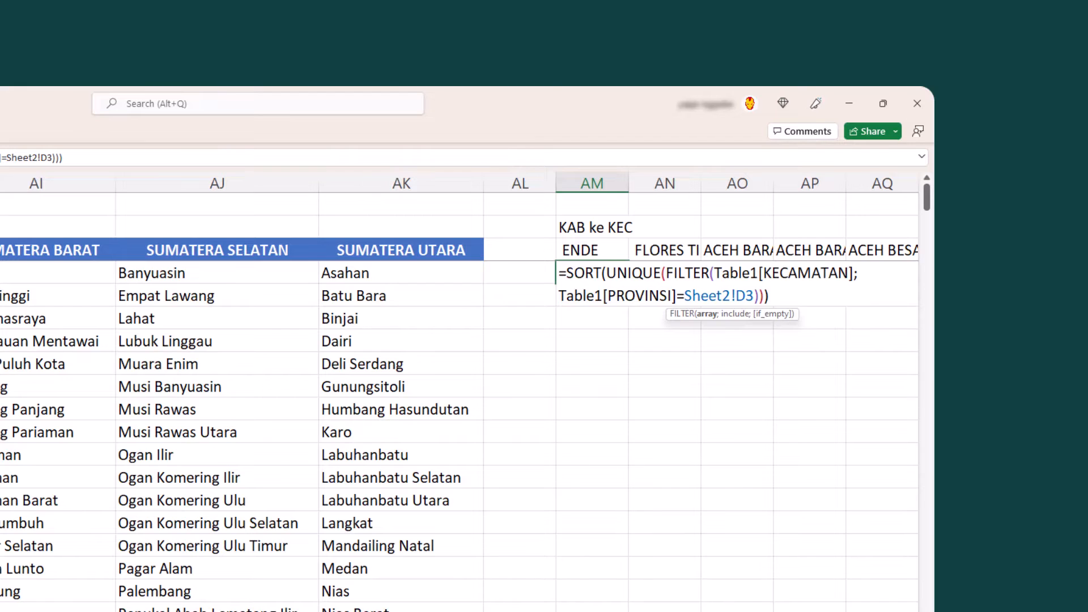
drag(605, 297, 672, 297)
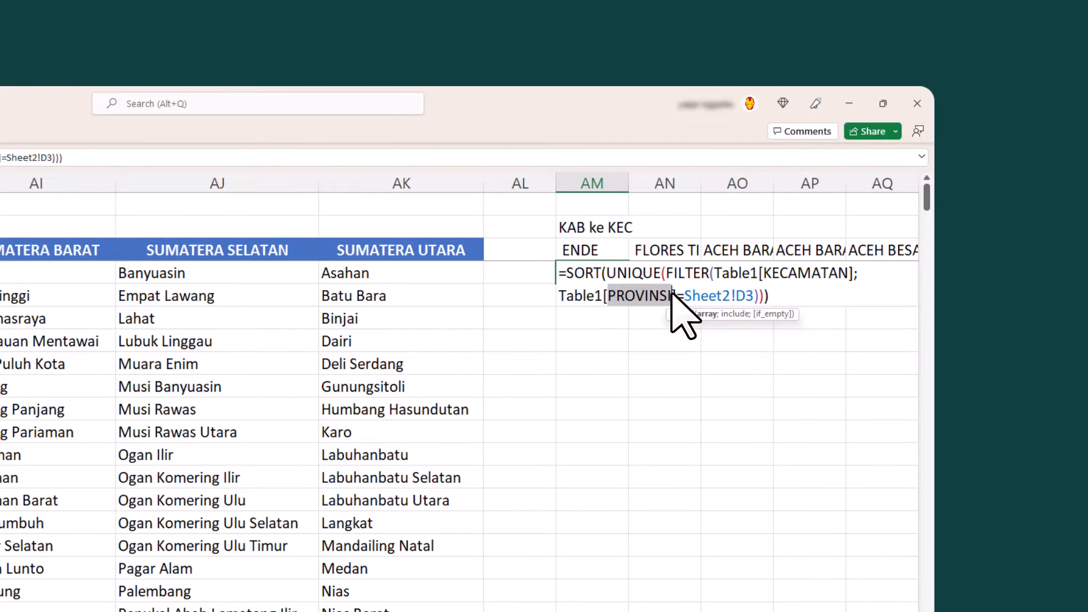
text(ka)
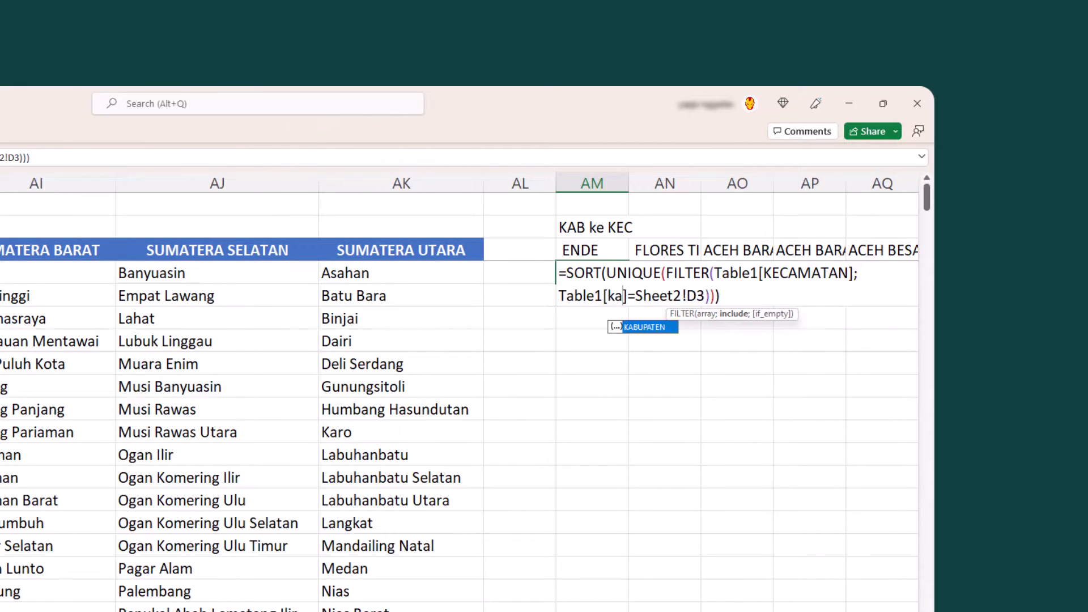
key(Tab)
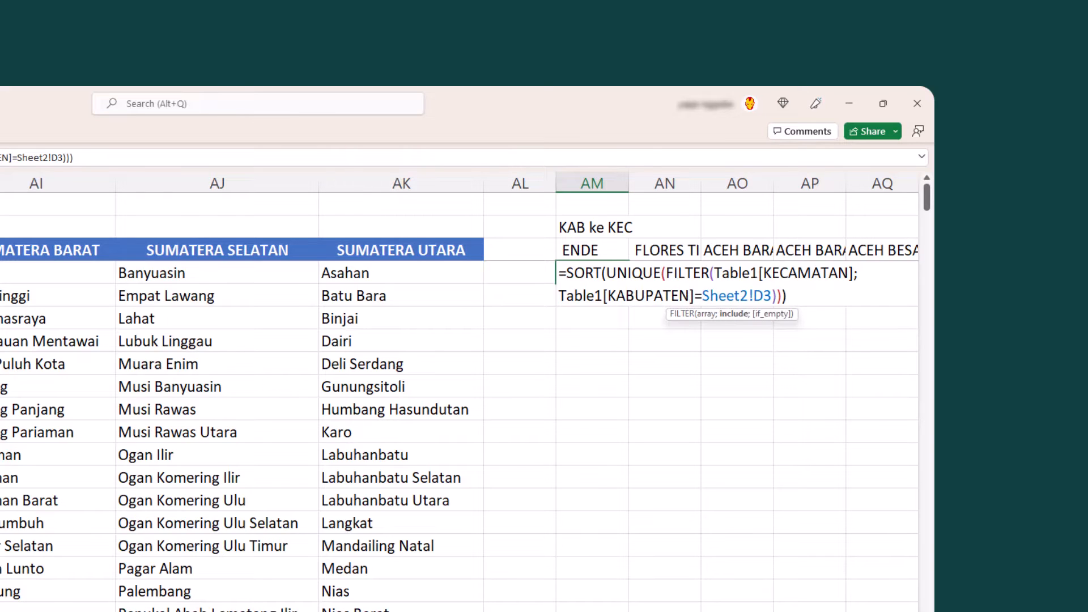
double_click(725, 297)
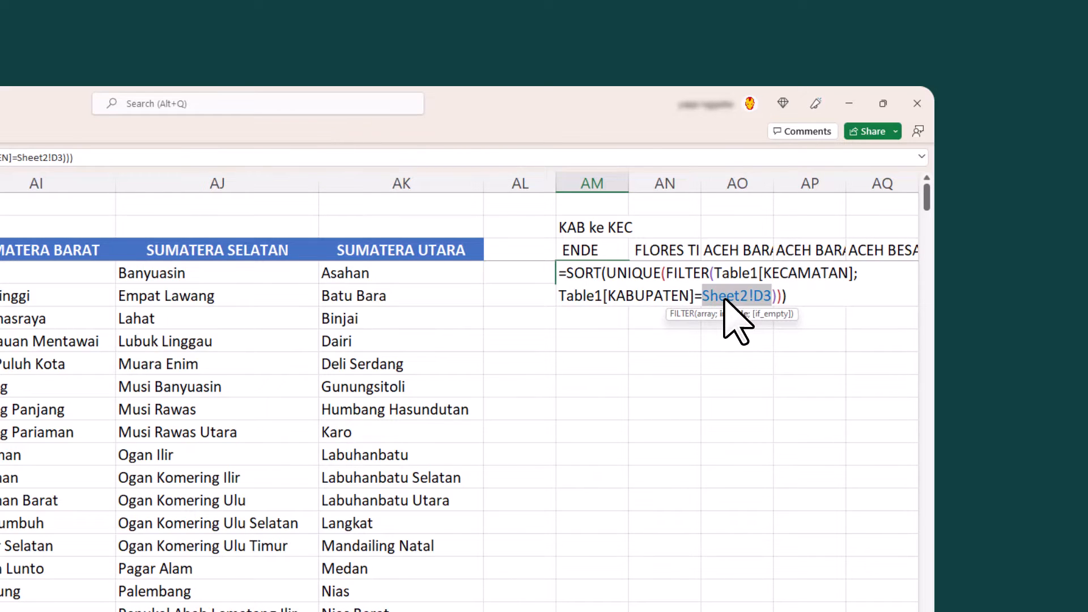
click(605, 250)
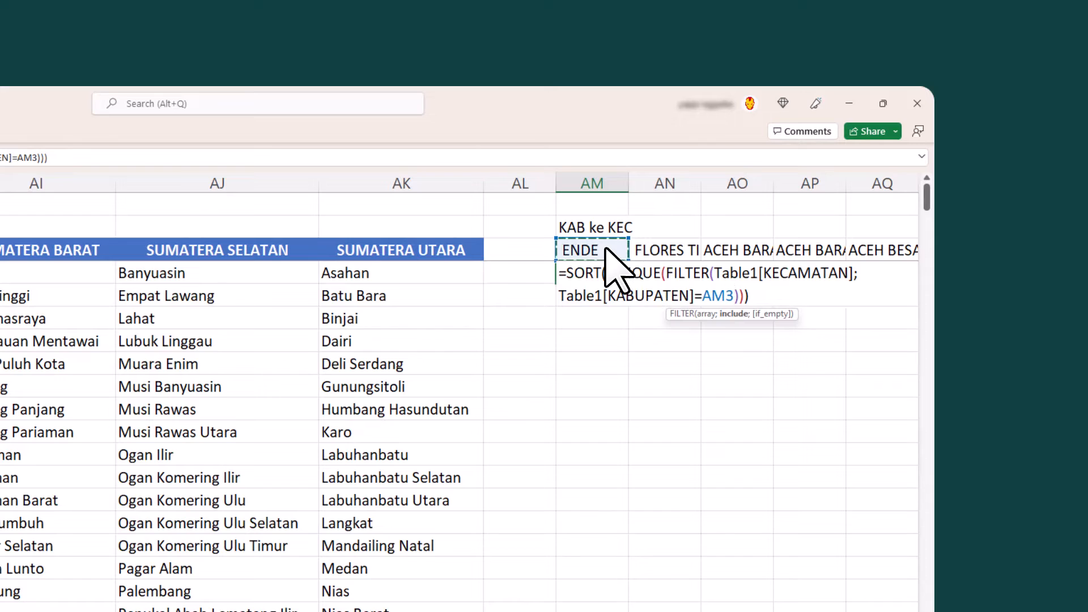
key(Return)
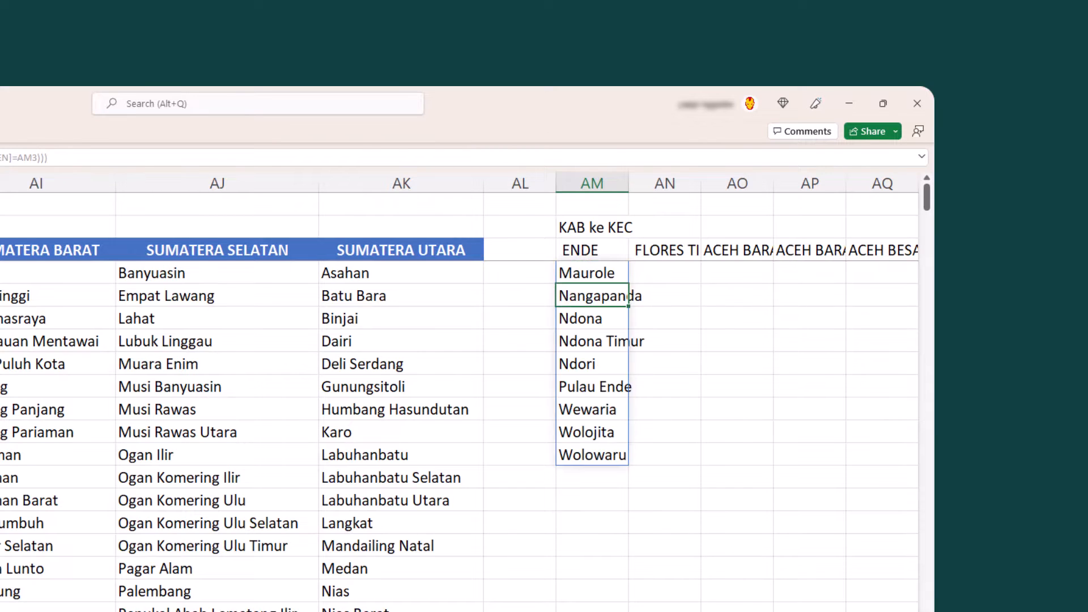
click(665, 364)
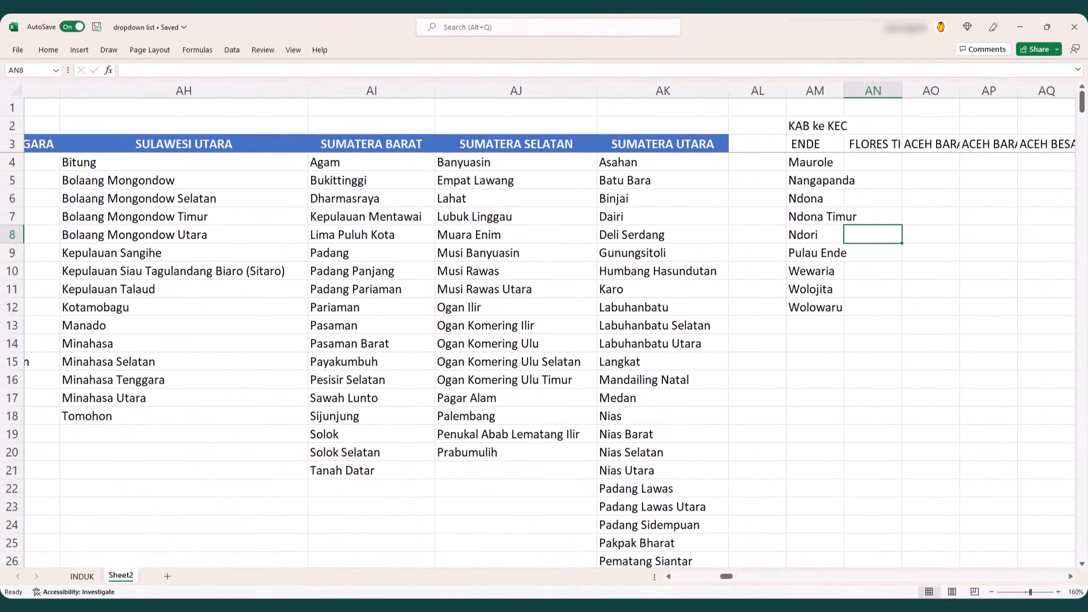
- Copy the AM4 formula across row 4 to TF4 so every kabupaten heading has its own kecamatan list
click(815, 144)
click(815, 162)
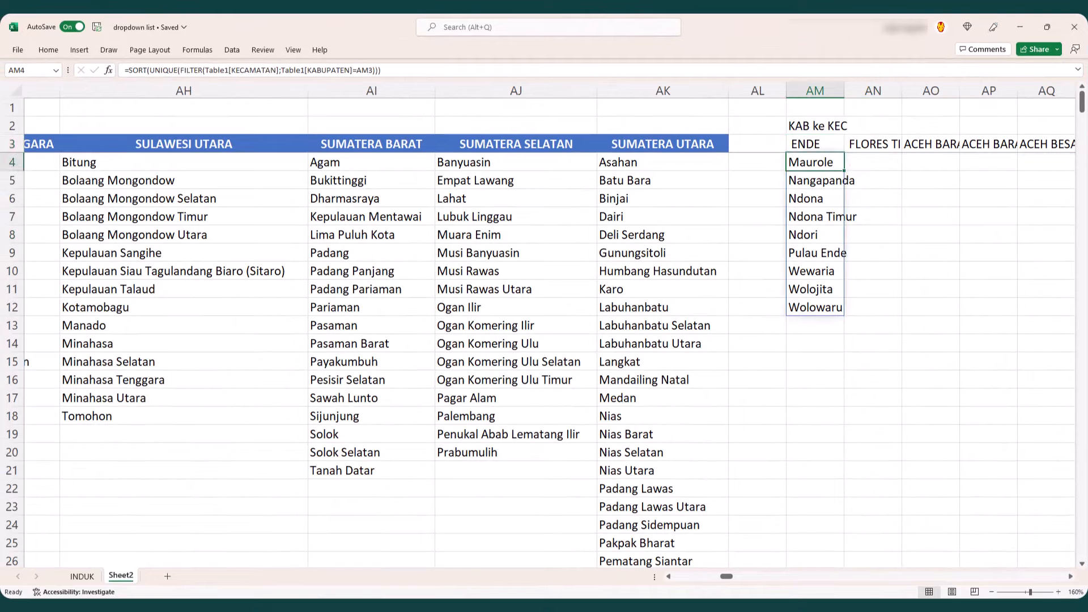
key(ctrl+c)
key(Up)
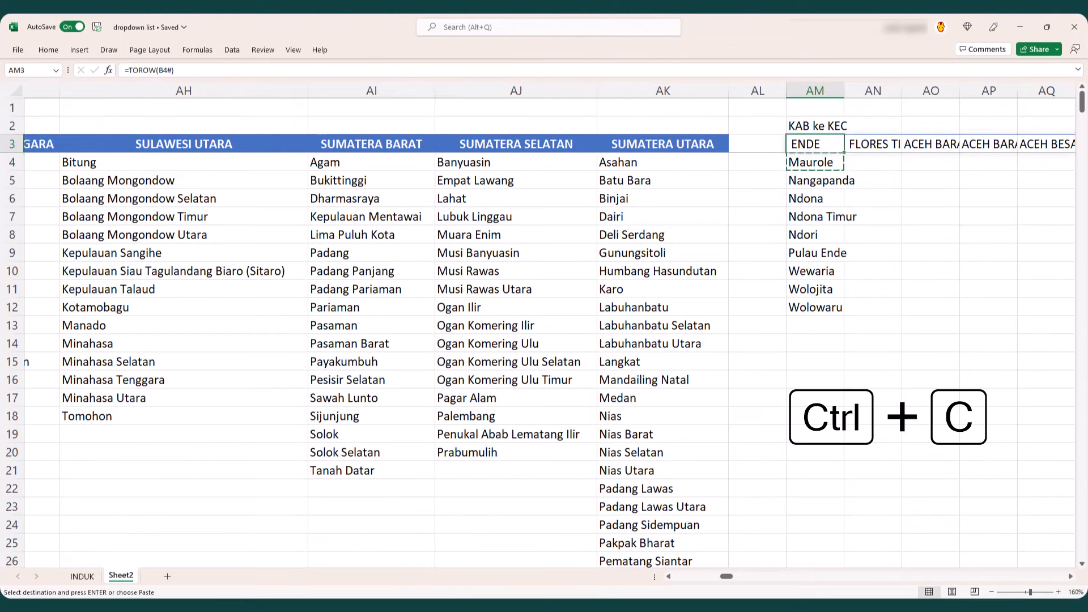
key(ctrl+Right)
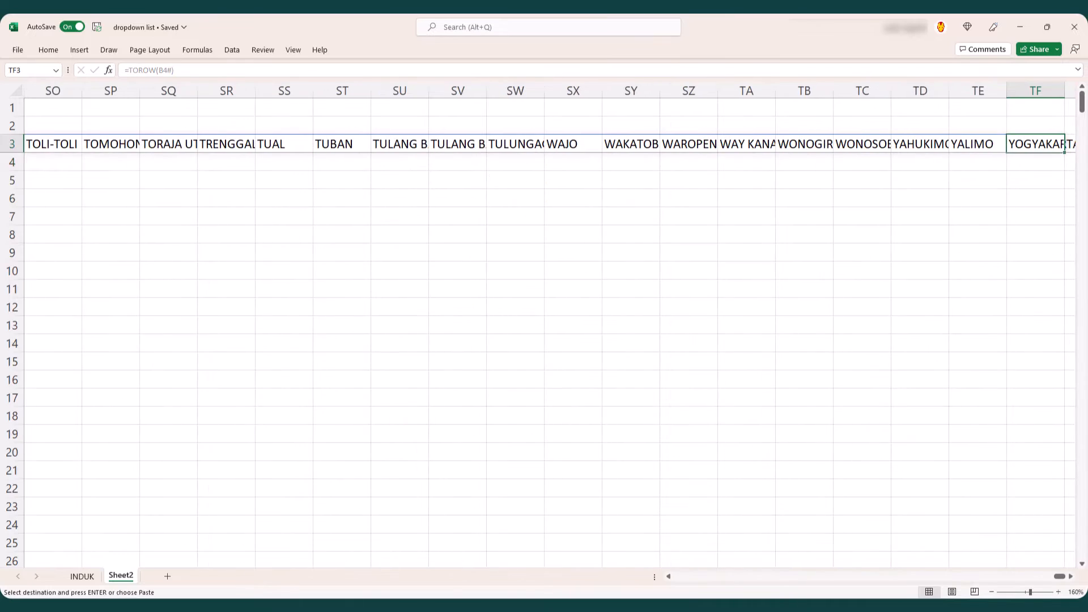
key(Down)
key(ctrl+shift+Left)
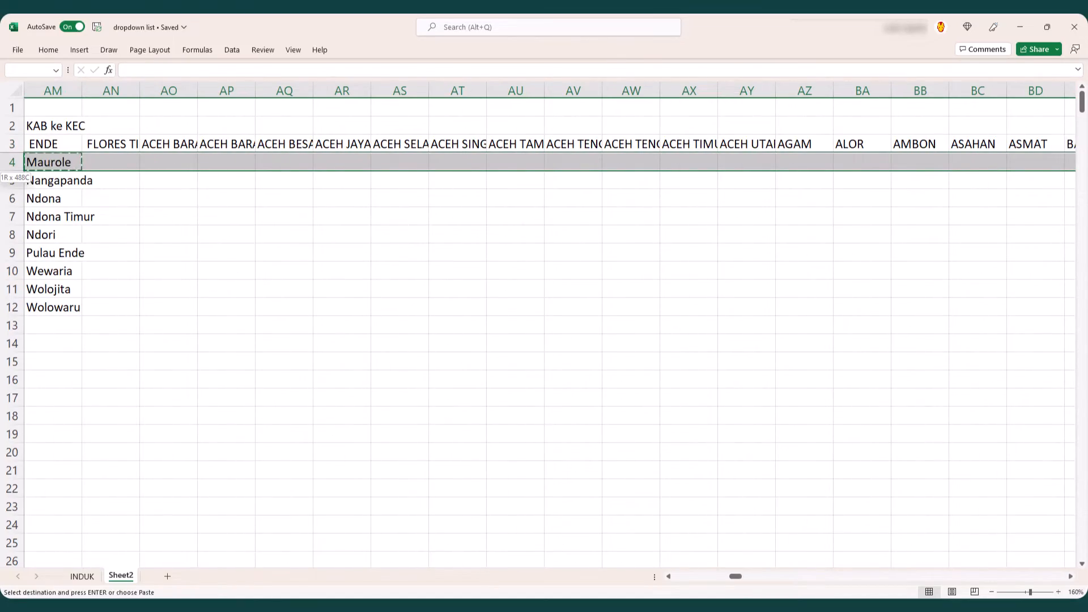
key(ctrl+v)
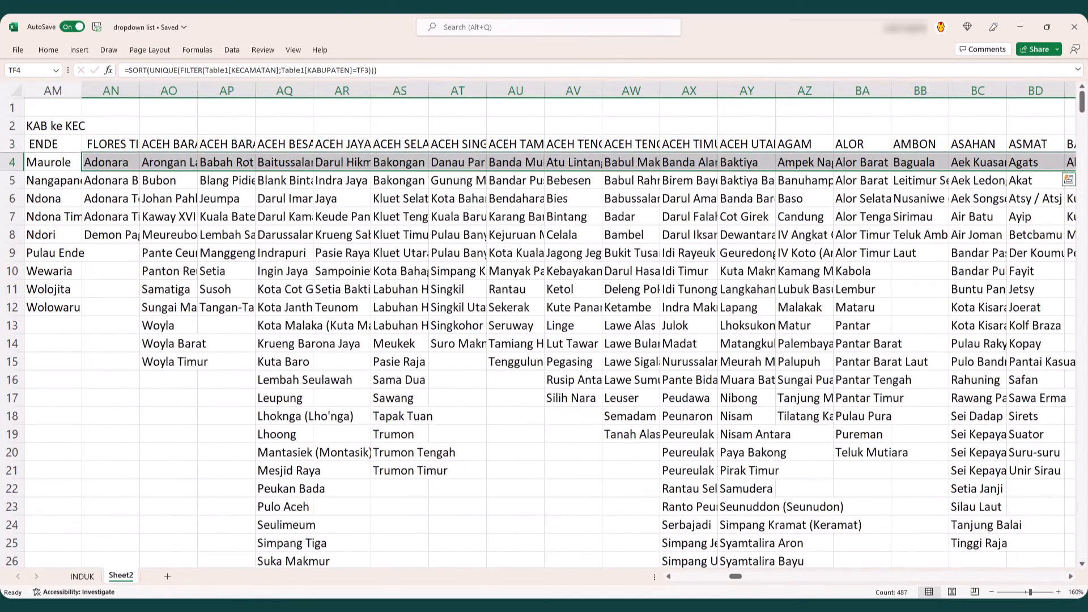
drag(735, 576, 1059, 576)
key(ctrl+Left)
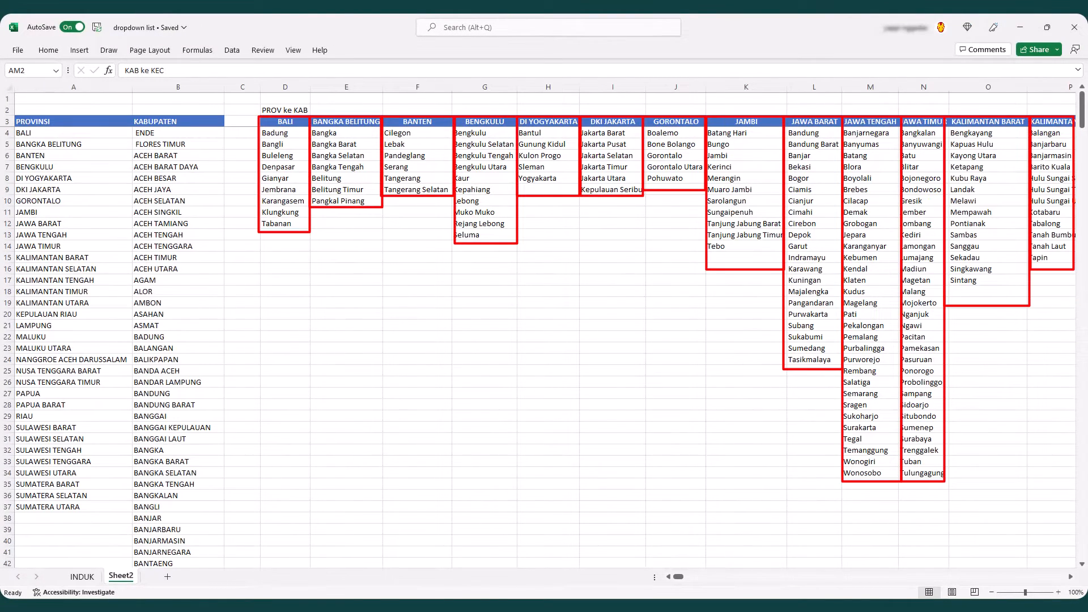
- Create named ranges from the top row only for the block from D3 through column TF down to the sheet's last row
click(285, 121)
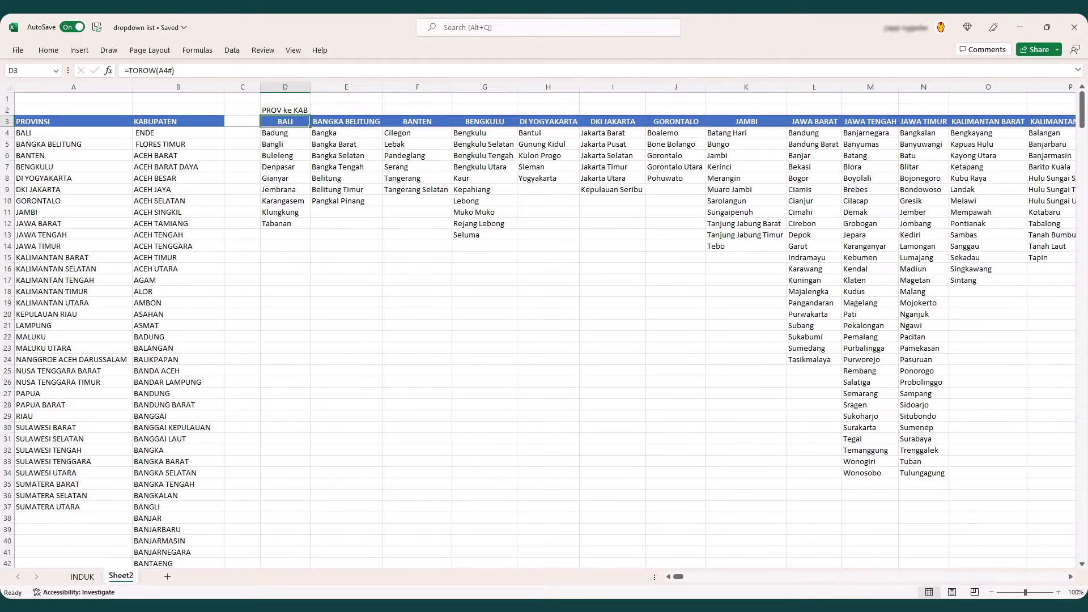
key(ctrl+shift+Right)
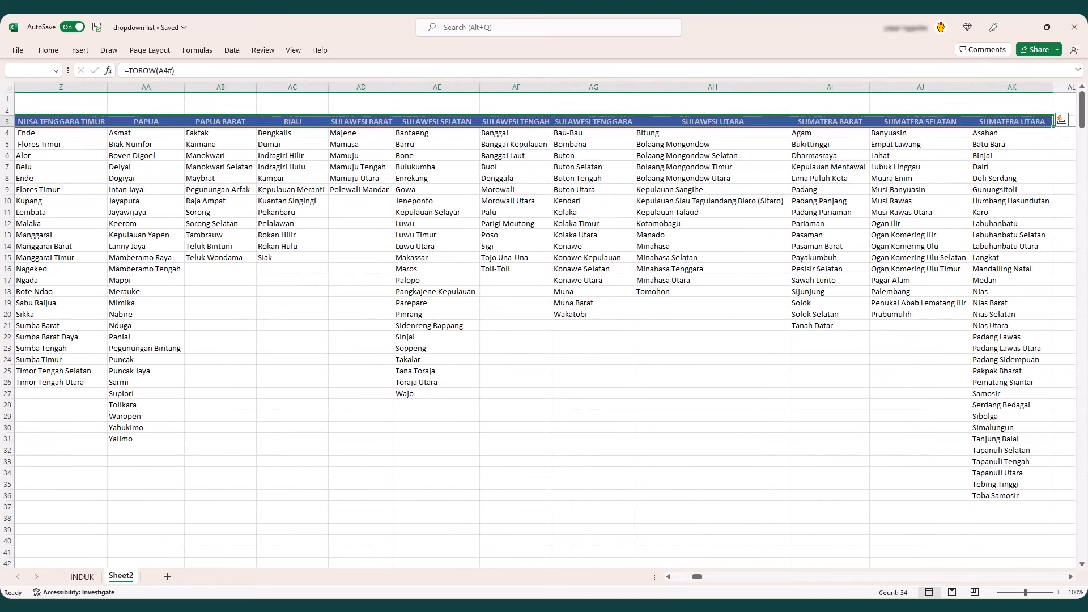
key(ctrl+shift+Right)
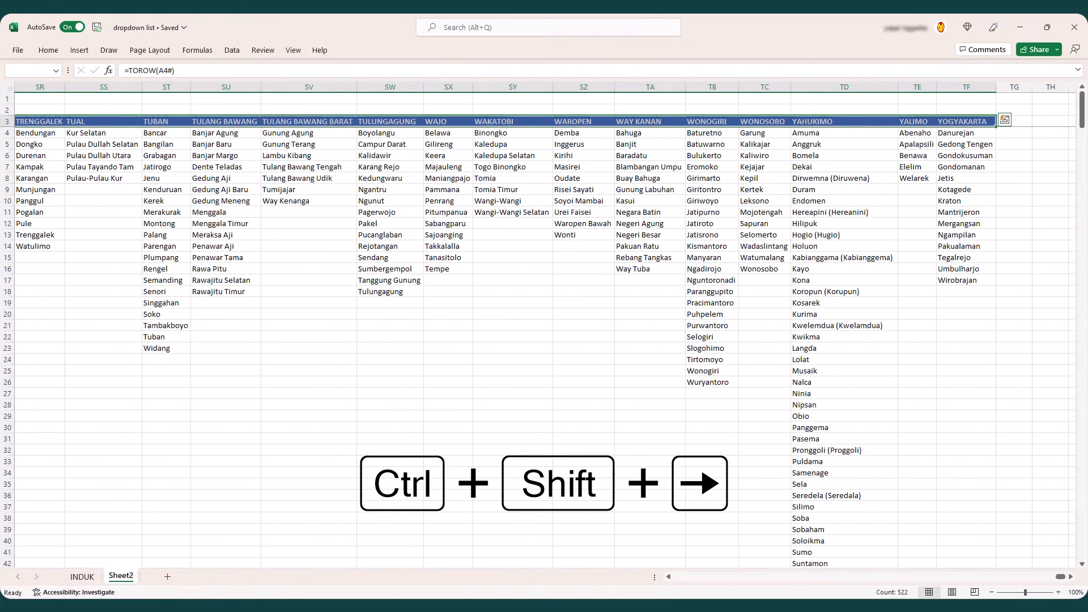
key(ctrl+shift+Down)
key(ctrl+shift+Down)
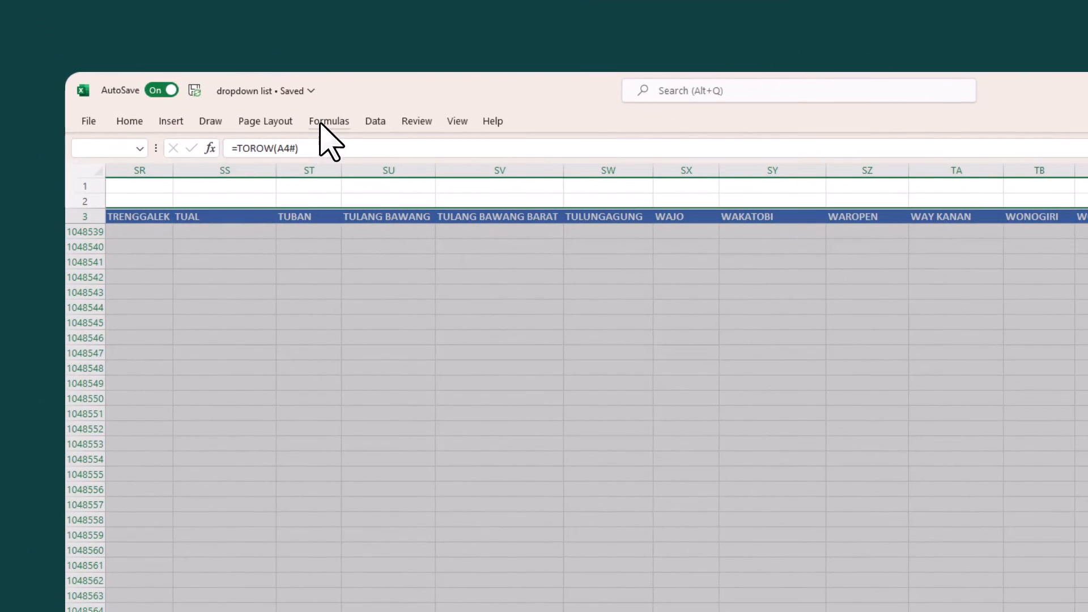
click(197, 49)
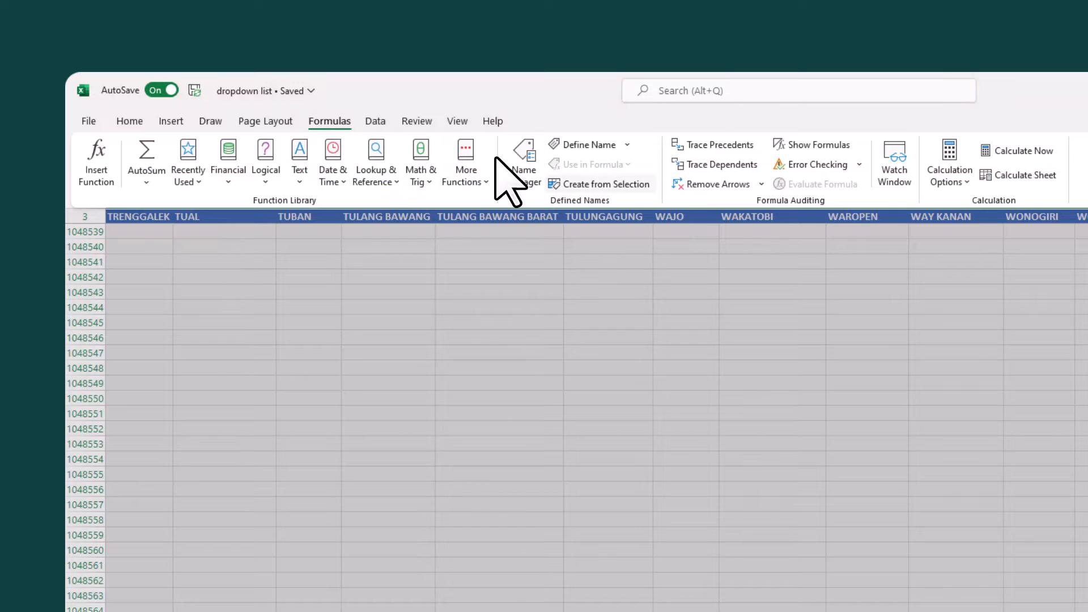
click(634, 185)
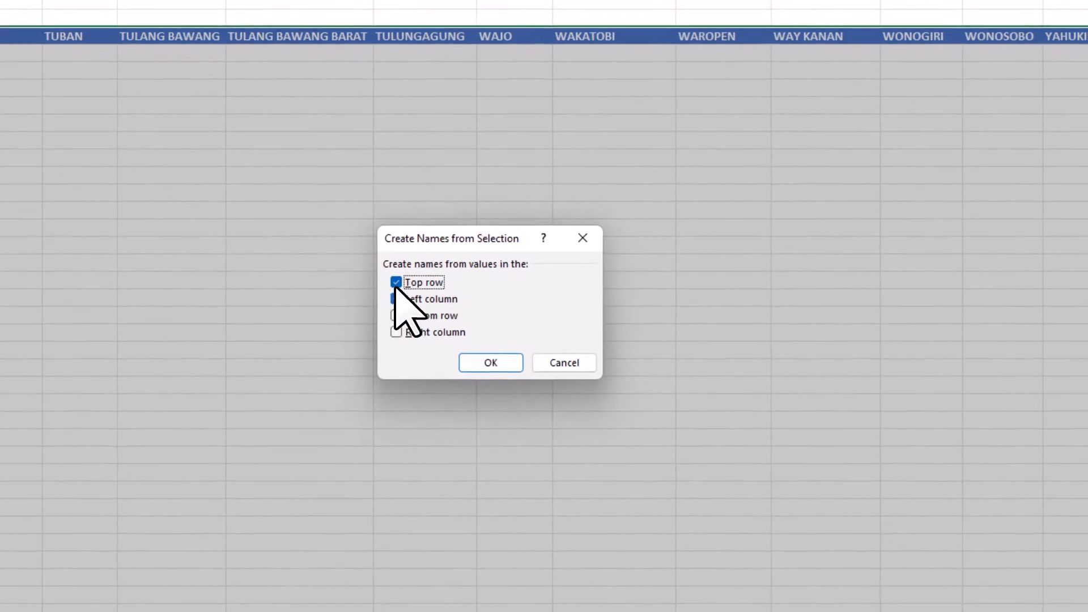
click(583, 444)
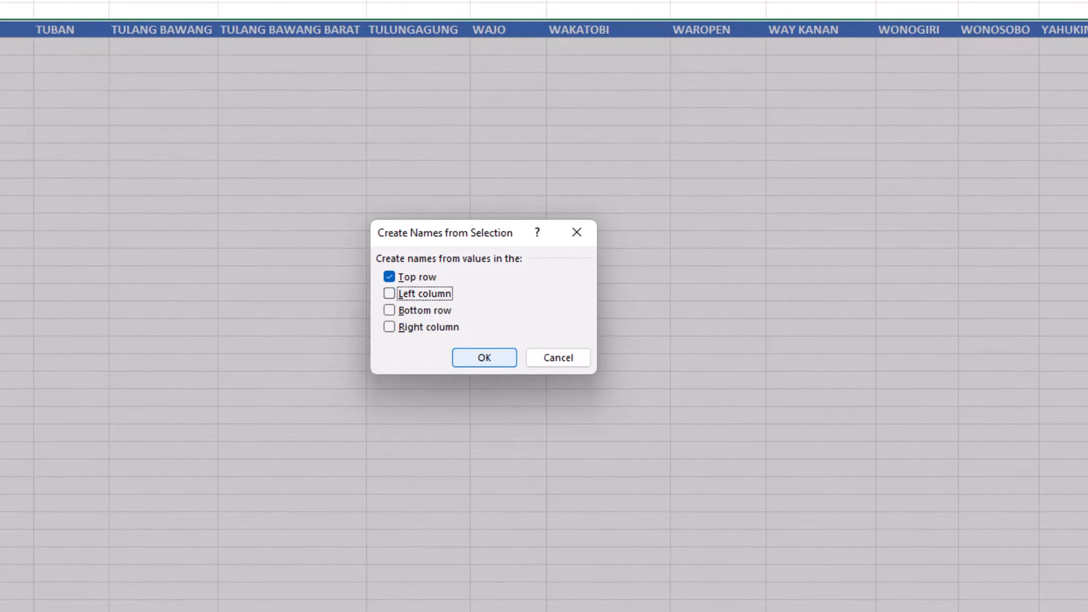
click(500, 356)
- Inspect the defined names and the ranges that ACEH_BARAT and ACEH_BESAR refer to in the Name Manager
click(196, 50)
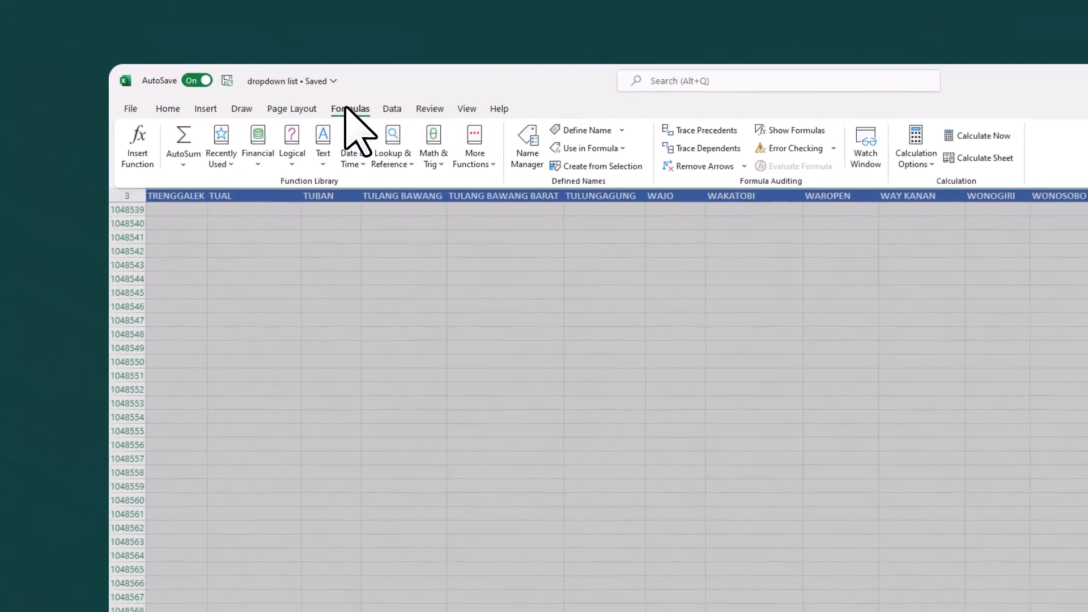
click(529, 148)
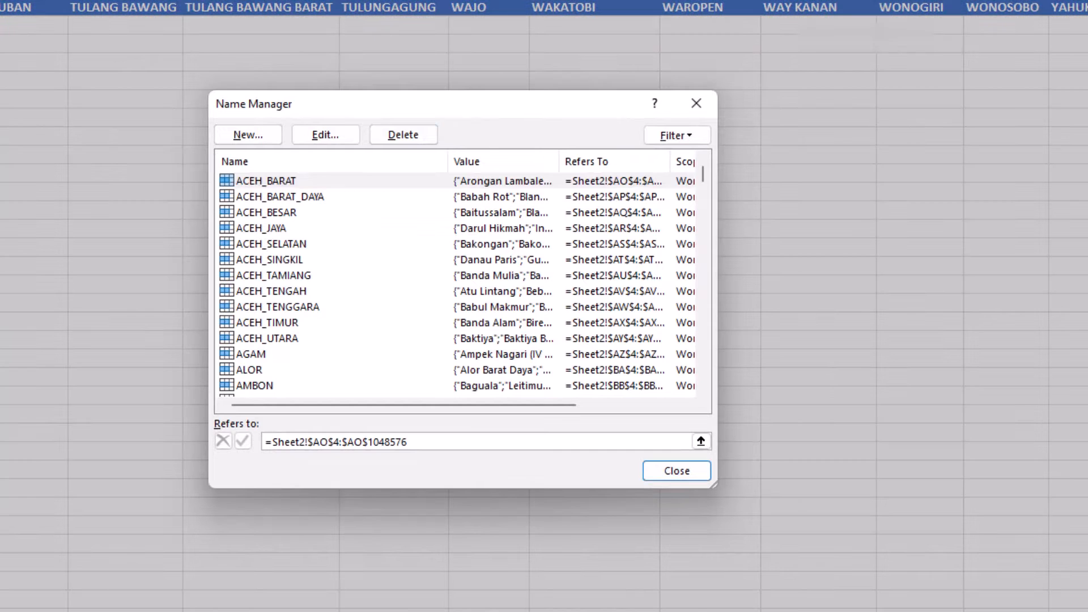
click(371, 180)
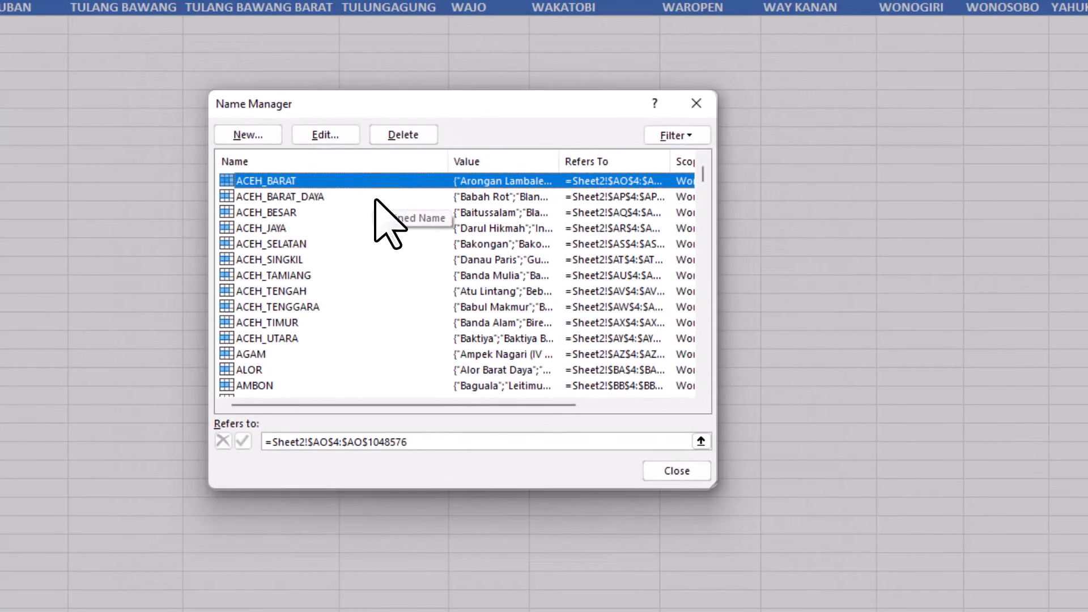
click(385, 212)
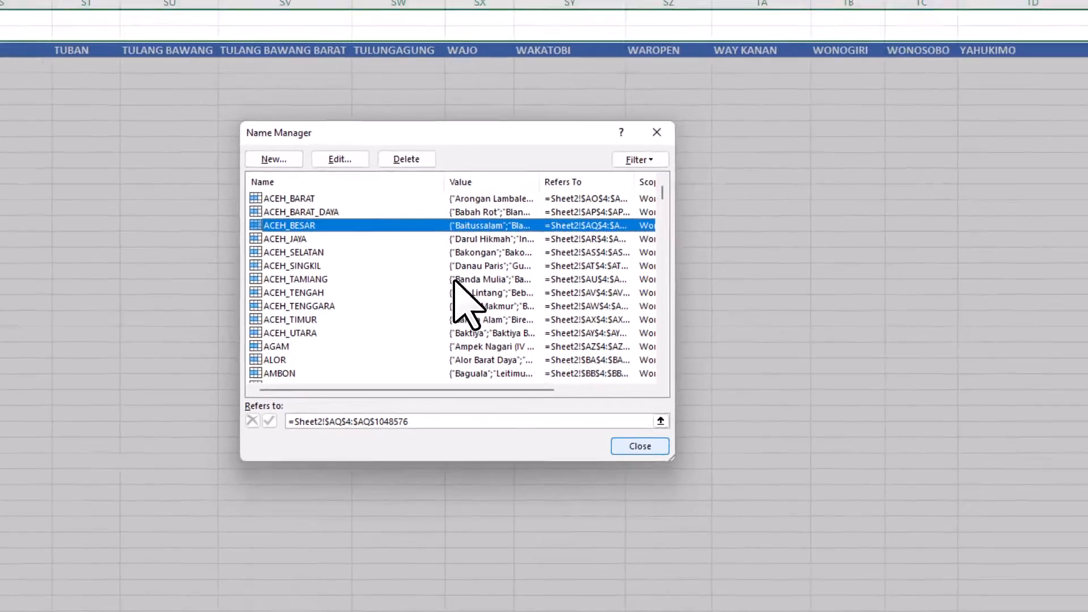
click(677, 471)
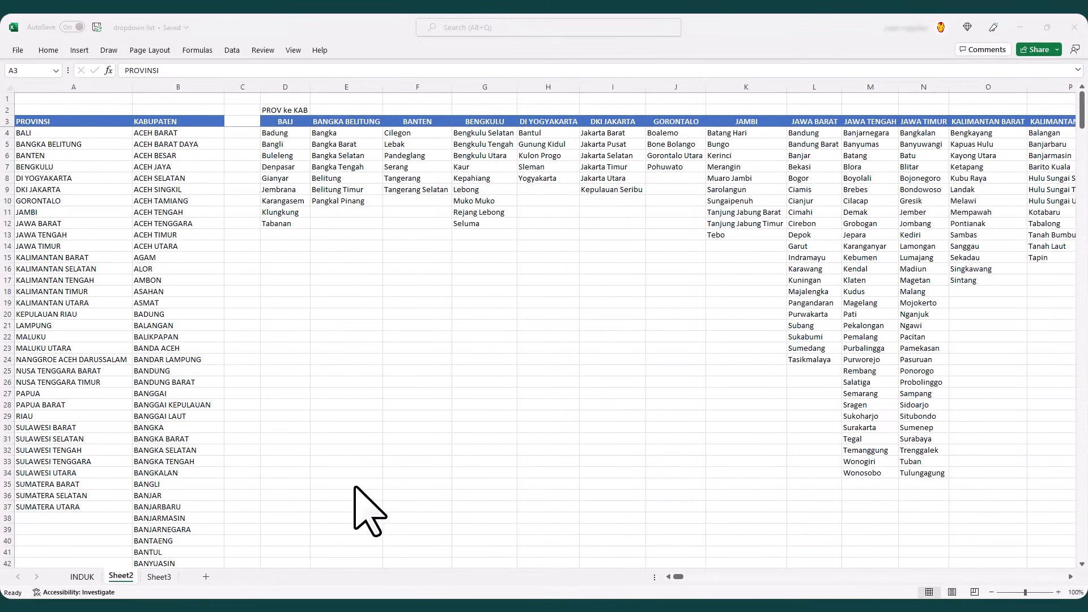
- Paste the blank PROVINSI, KABUPATEN and KECAMATAN table into Sheet3 and give B4 a list validation with source =Sheet2!$A$4#
click(159, 577)
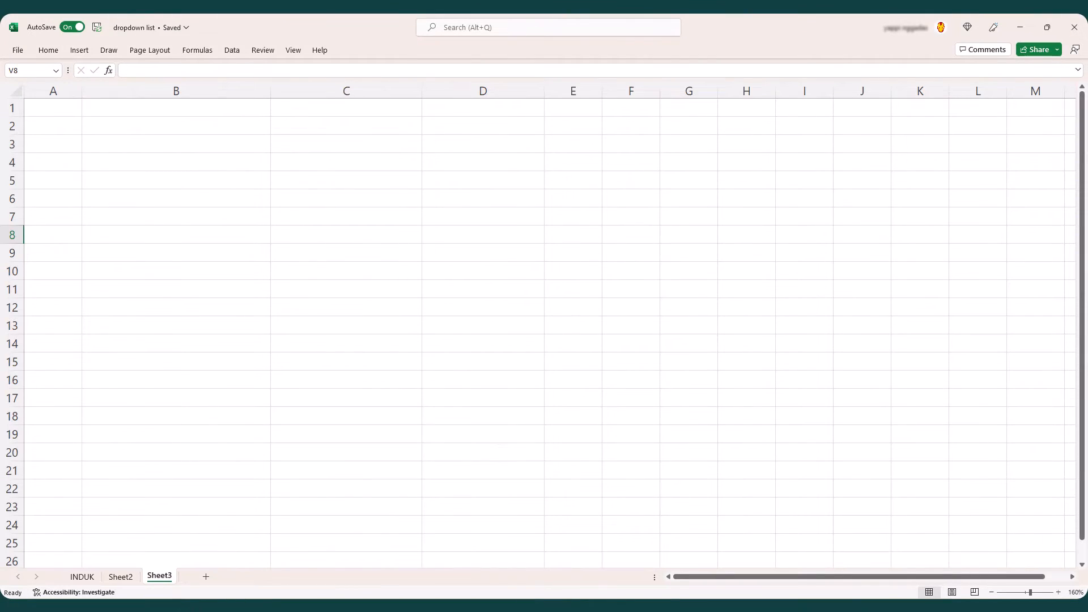
text(PROVINSI	KABUPATEN	KECAMATAN)
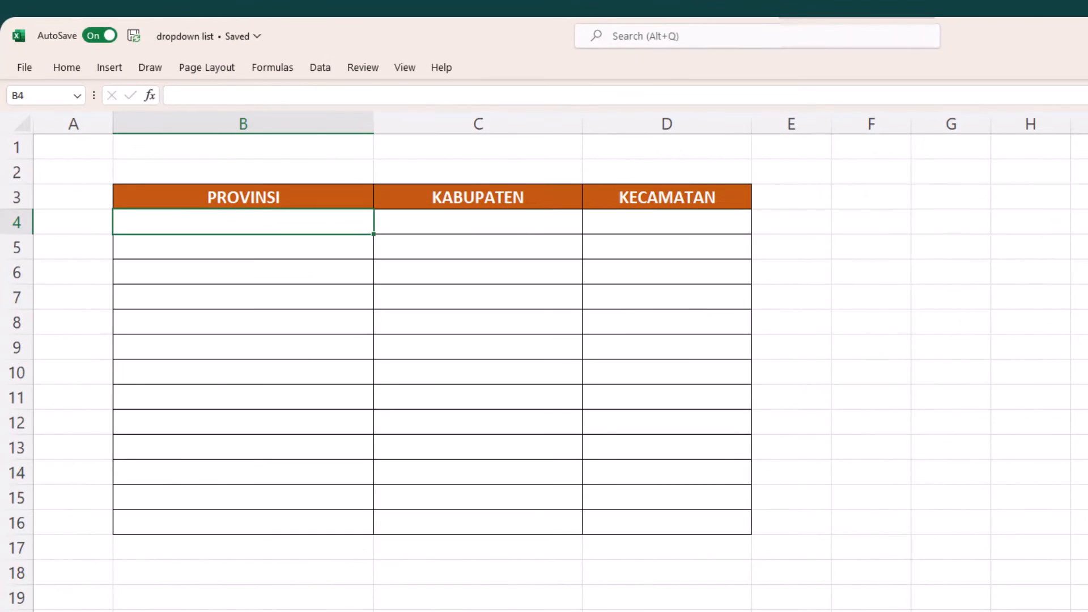
click(324, 69)
click(1066, 132)
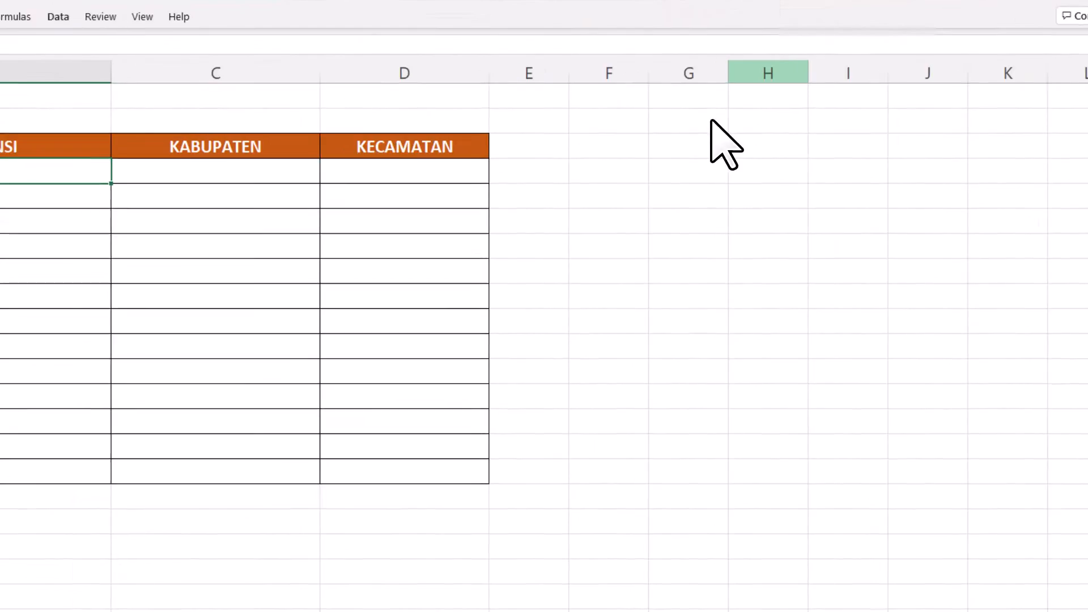
click(370, 356)
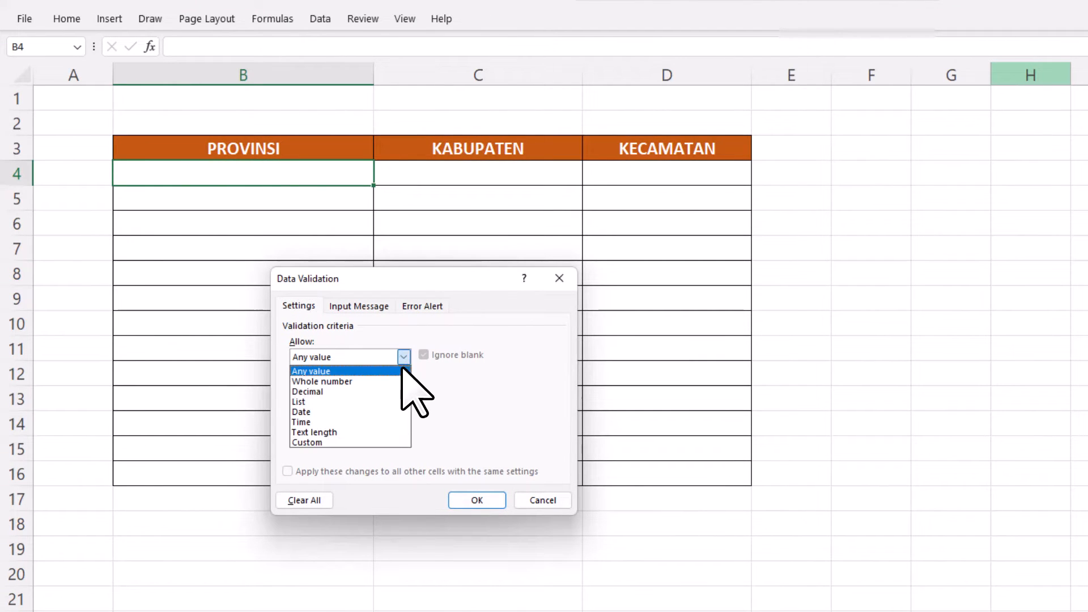
click(404, 401)
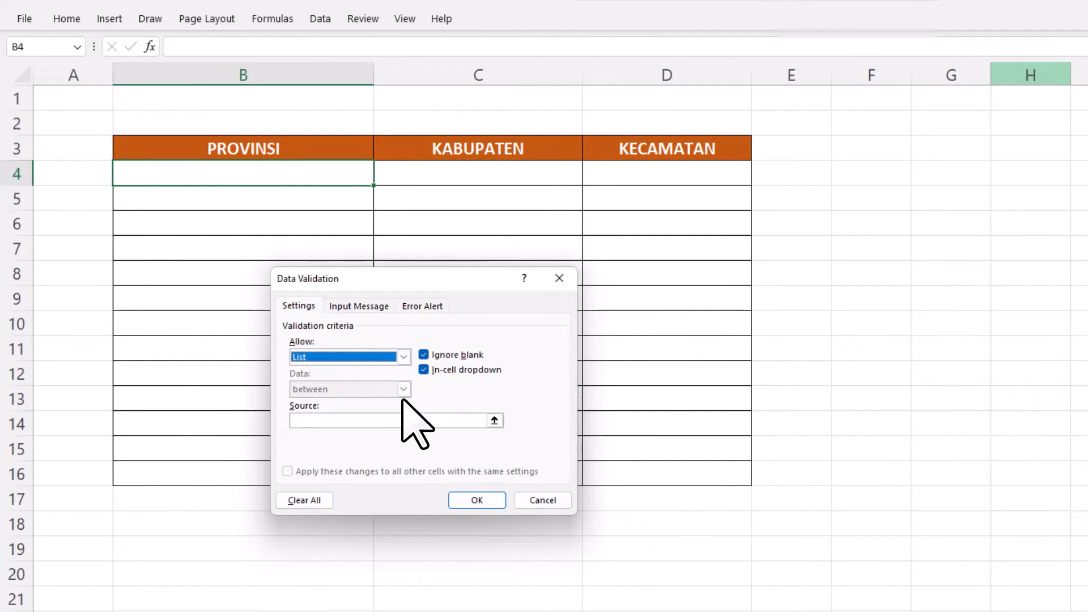
click(494, 417)
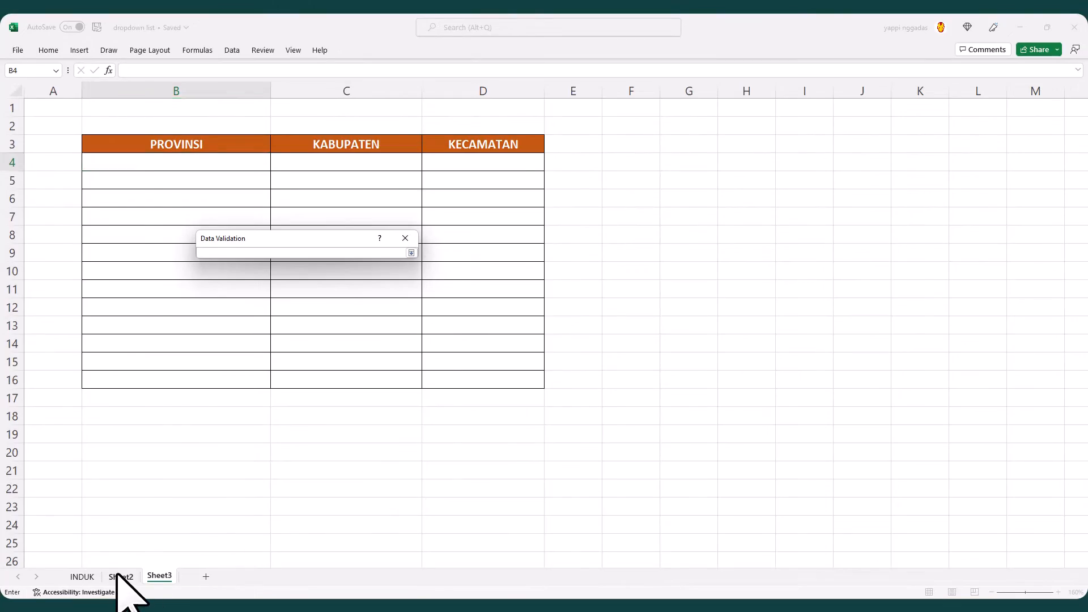
click(117, 577)
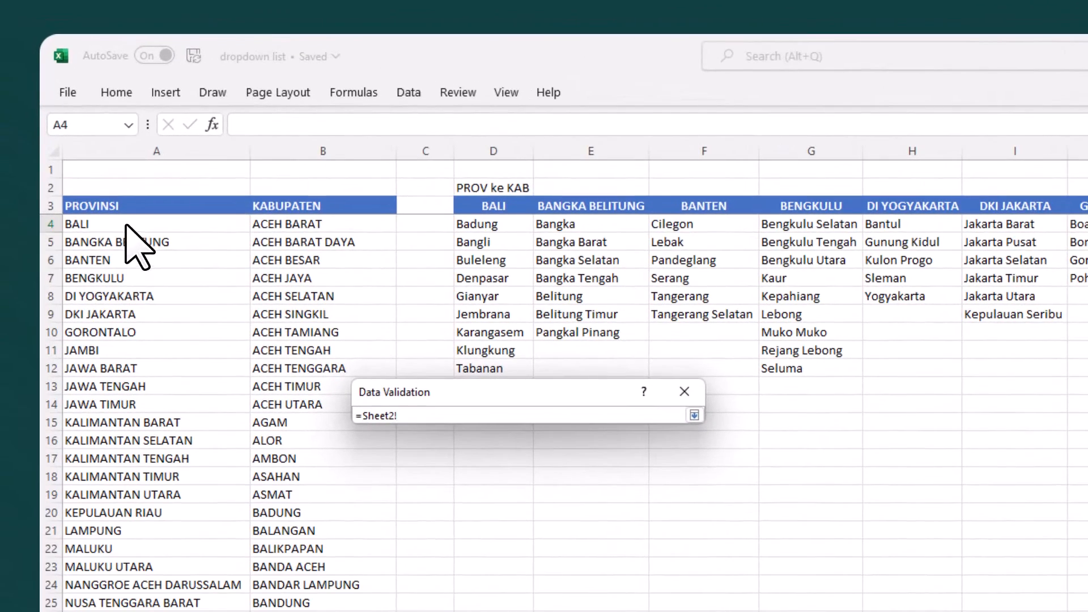
click(70, 159)
click(695, 415)
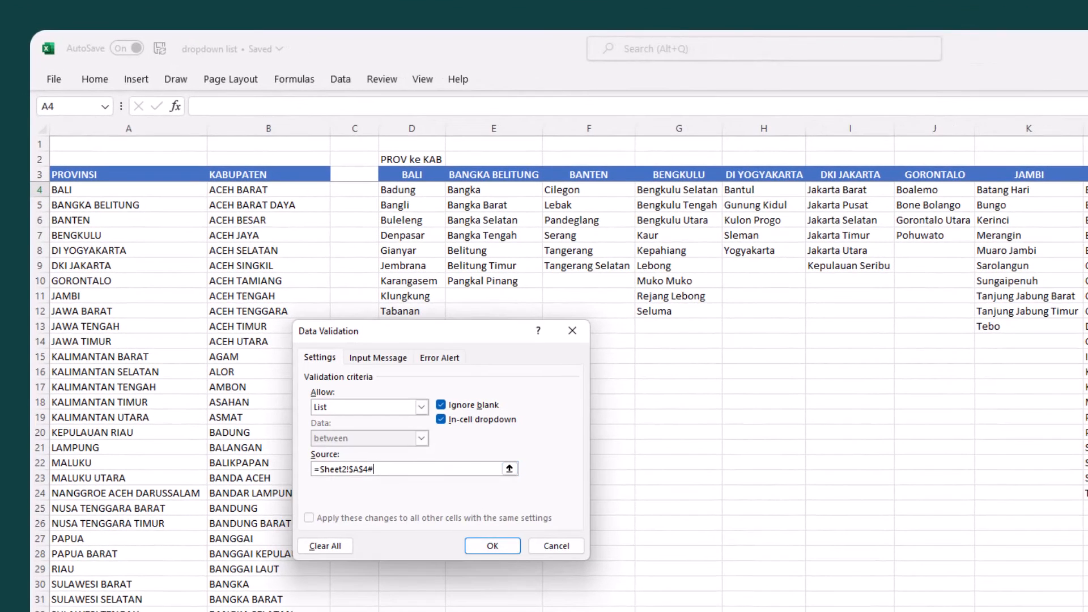
click(480, 544)
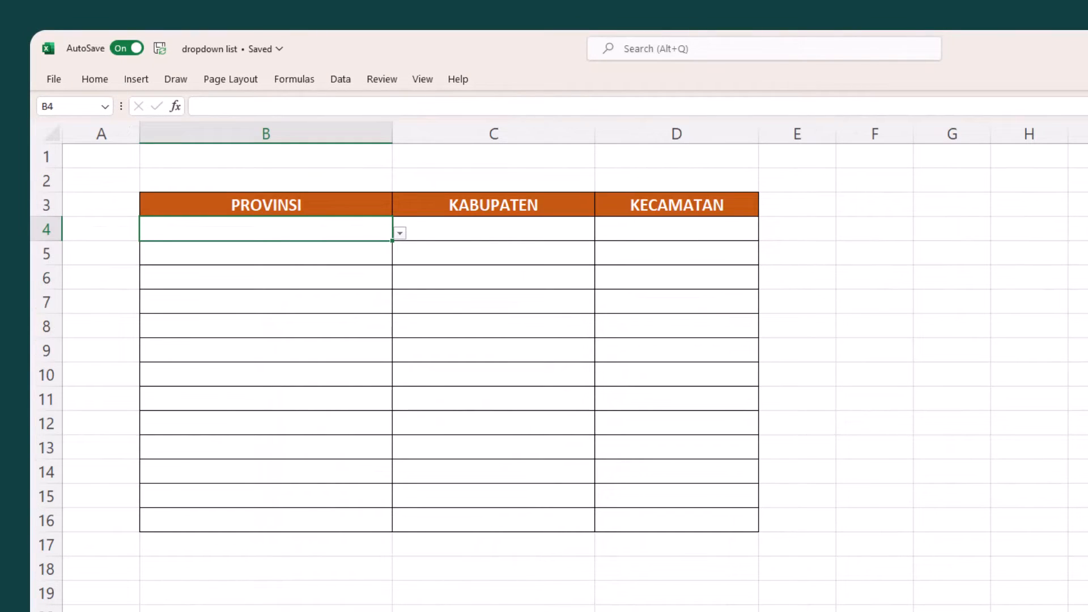
- Check the province dropdown in B4 and copy that cell over the PROVINSI column through B16
click(400, 233)
mouse_move(400, 272)
mouse_down()
mouse_move(403, 364)
mouse_move(399, 270)
mouse_up()
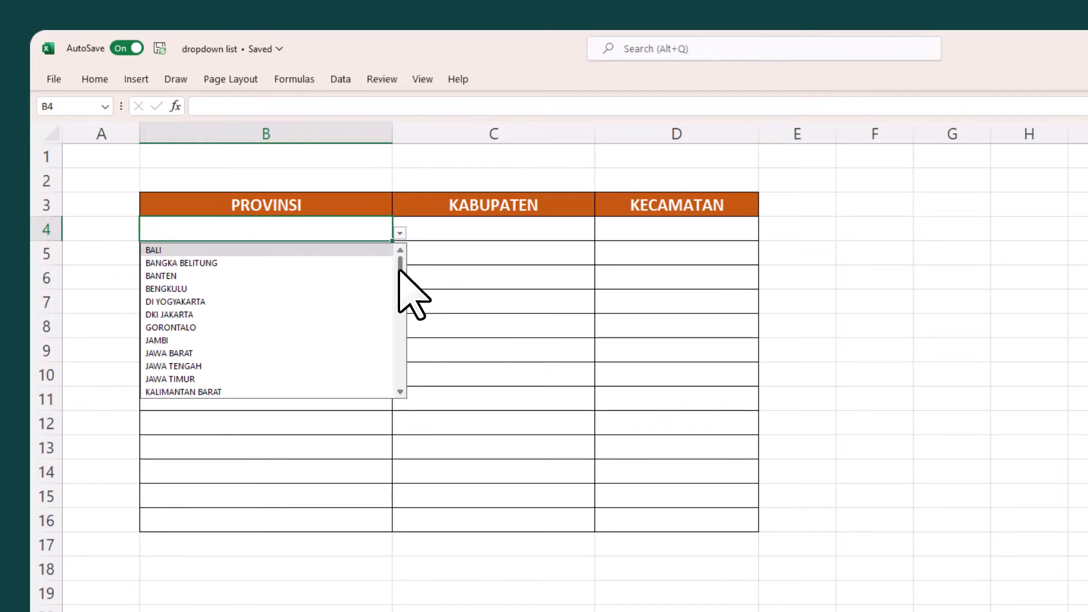
click(352, 226)
key(ctrl+c)
drag(352, 227, 340, 520)
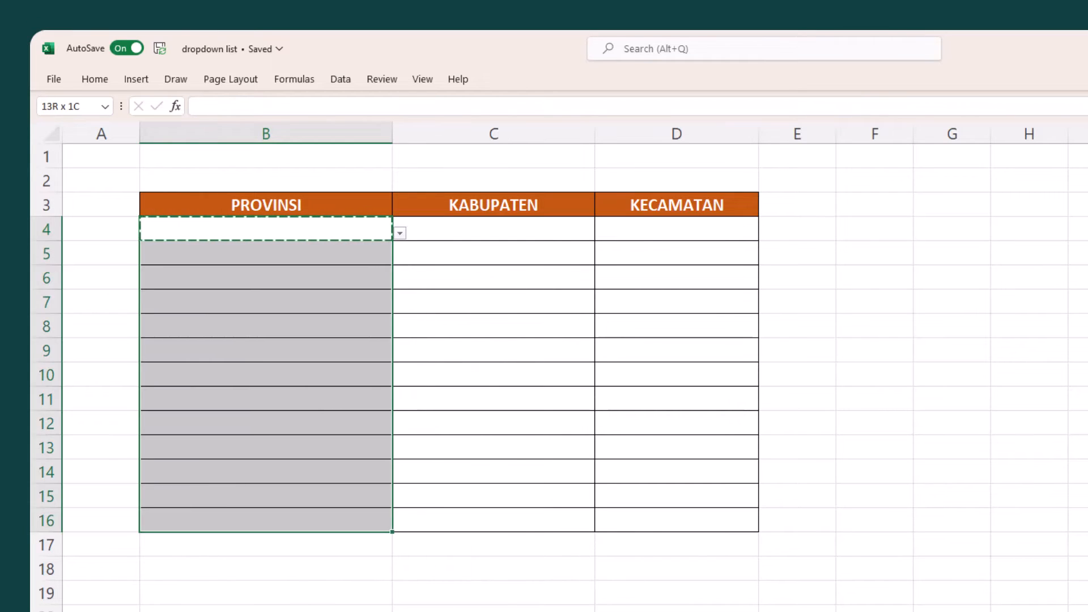
key(ctrl+v)
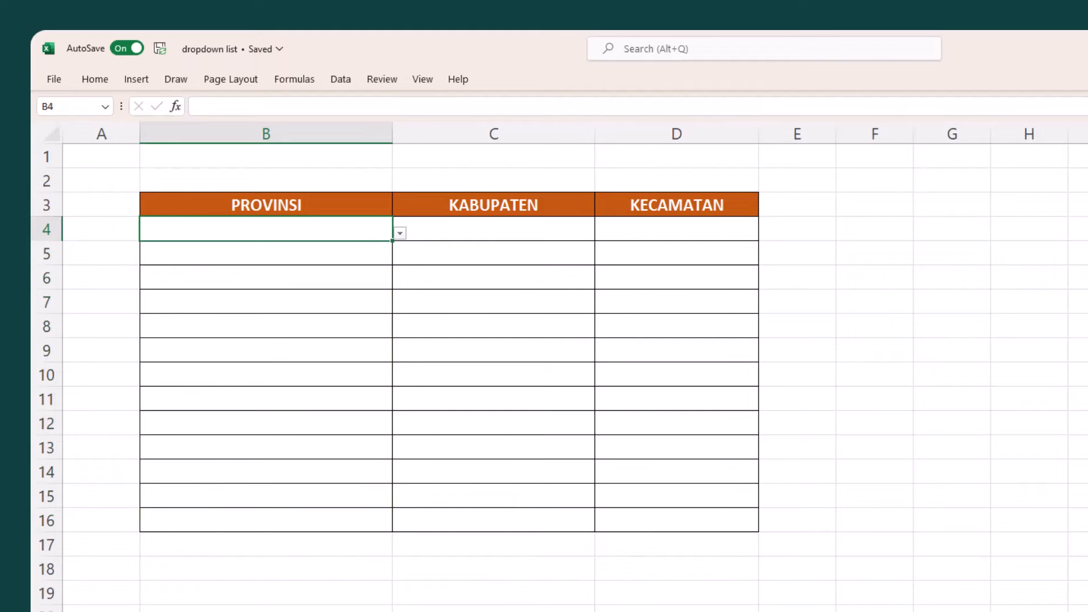
- Choose BALI, PAPUA and JAWA BARAT as the provinces in B4, B5 and B6
text(ba)
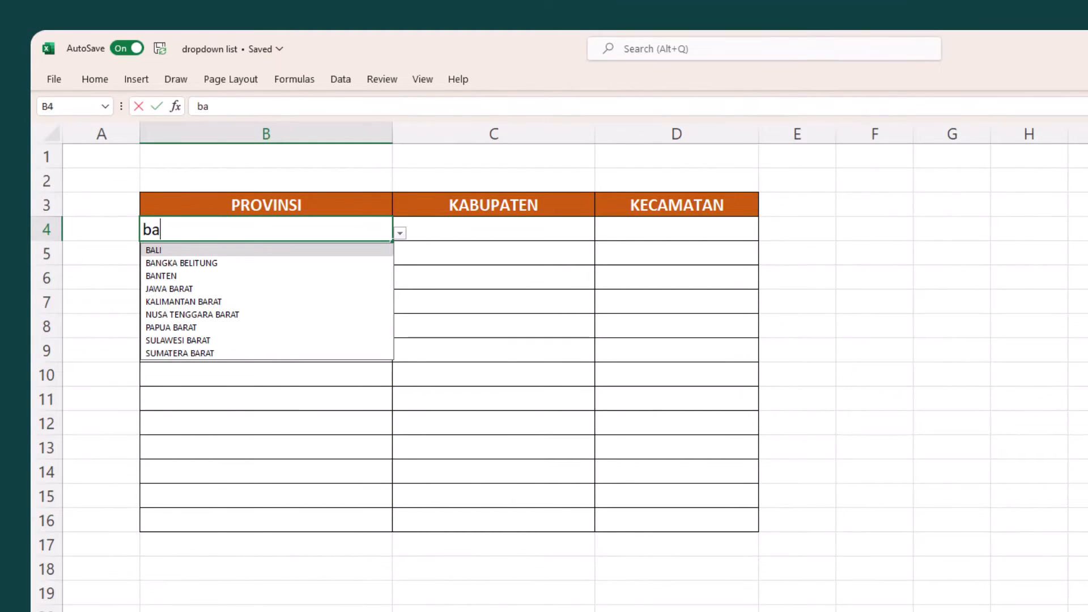
key(Tab)
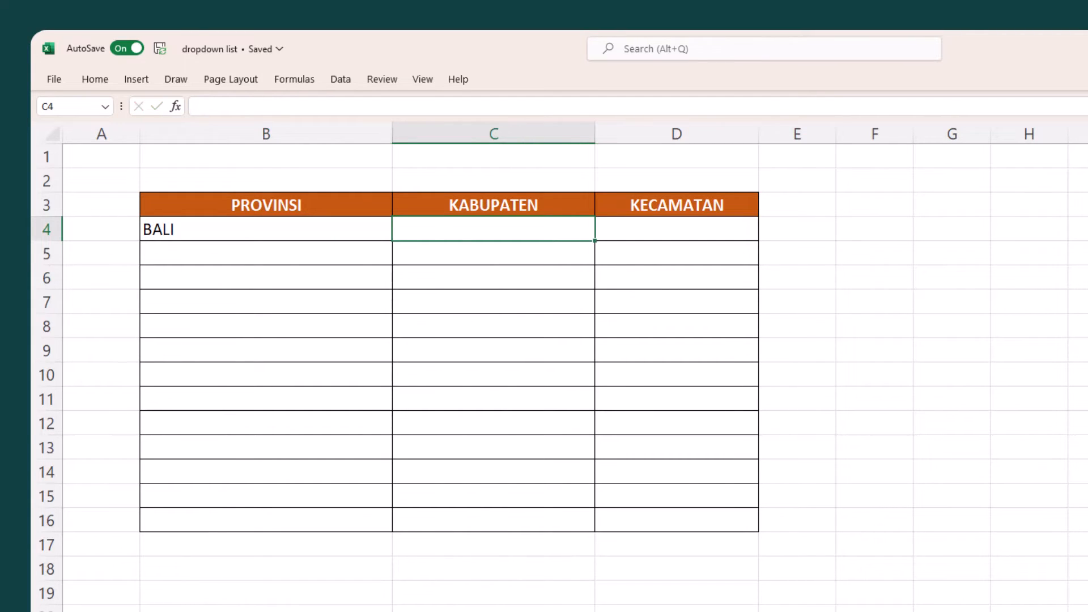
key(Return)
text(pa)
key(Return)
text(ja)
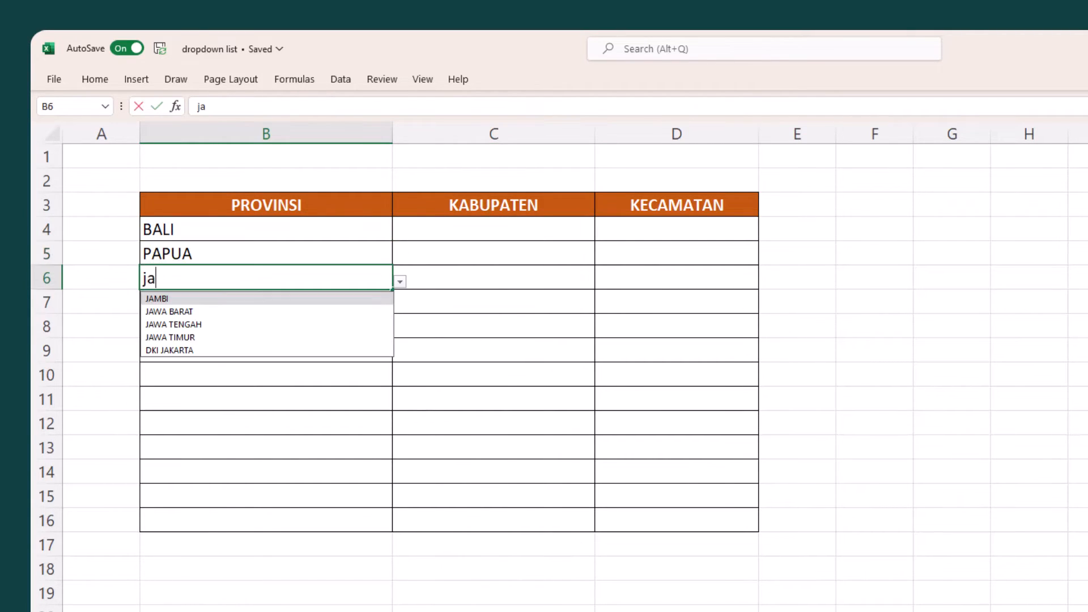
key(Down)
key(Return)
- Choose NUSA TENGGARA TIMUR in B7 and SULAWESI UTARA in B8
text(nu)
key(Down)
key(Return)
text(su)
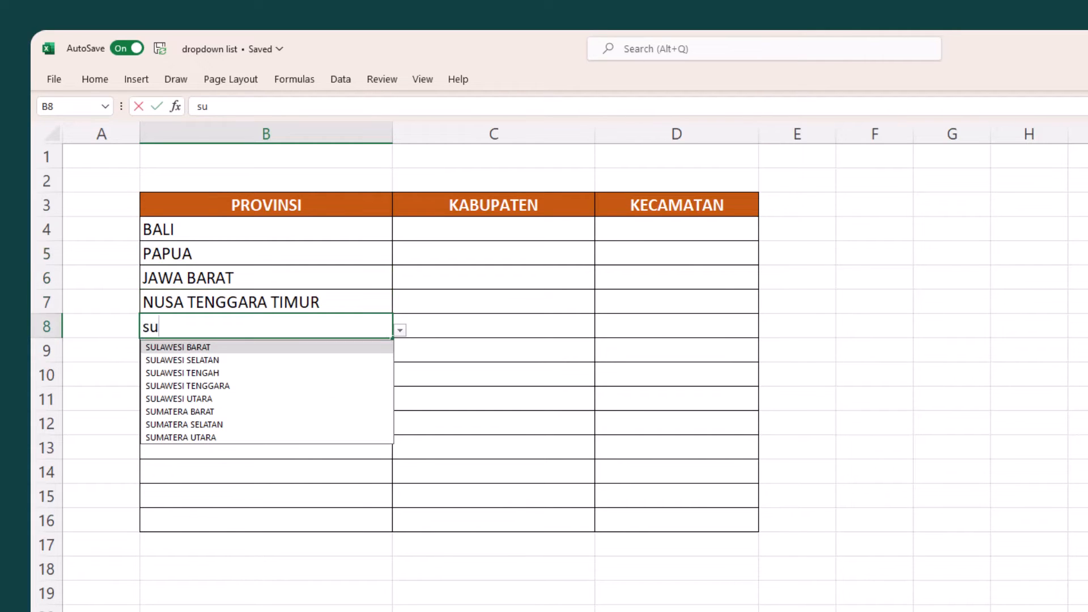
key(Down)
key(Down)
key(Down)
key(Down)
key(Return)
- Start a data validation for KABUPATEN cell C4 and allow a list
click(494, 229)
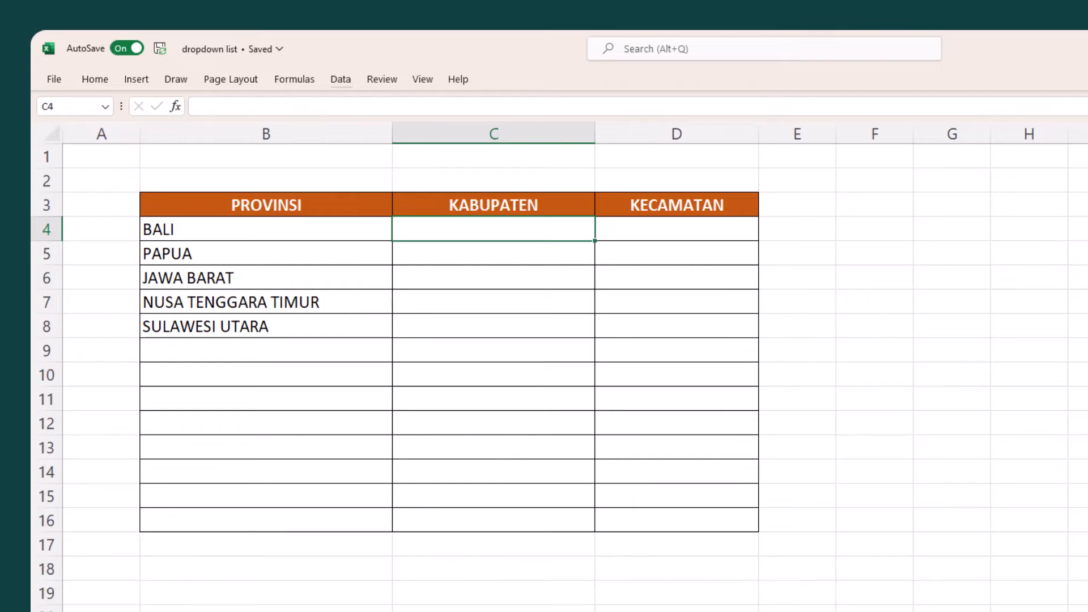
click(340, 80)
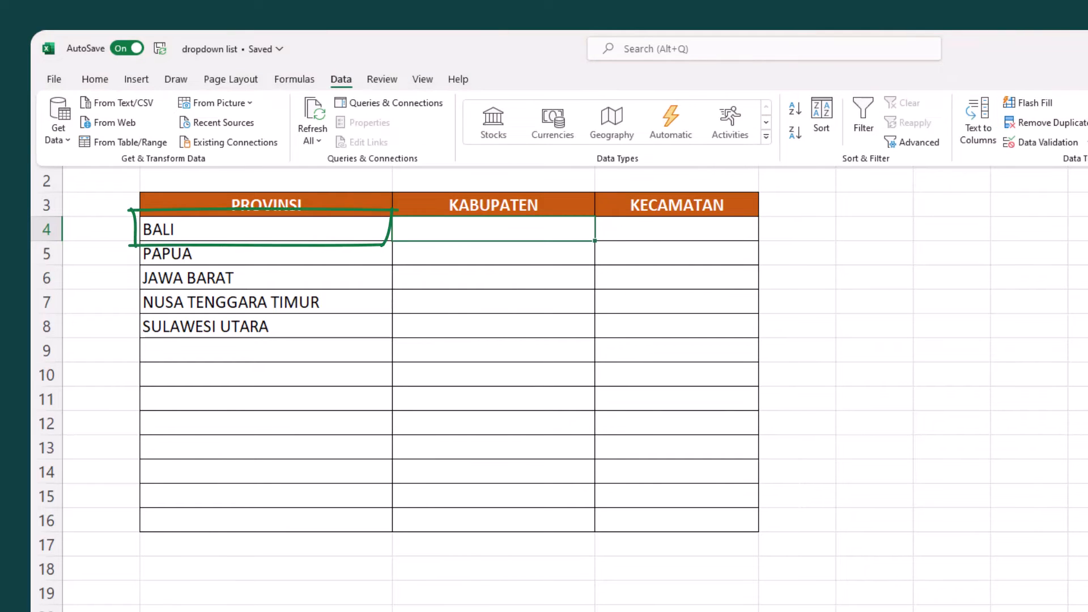
click(1047, 142)
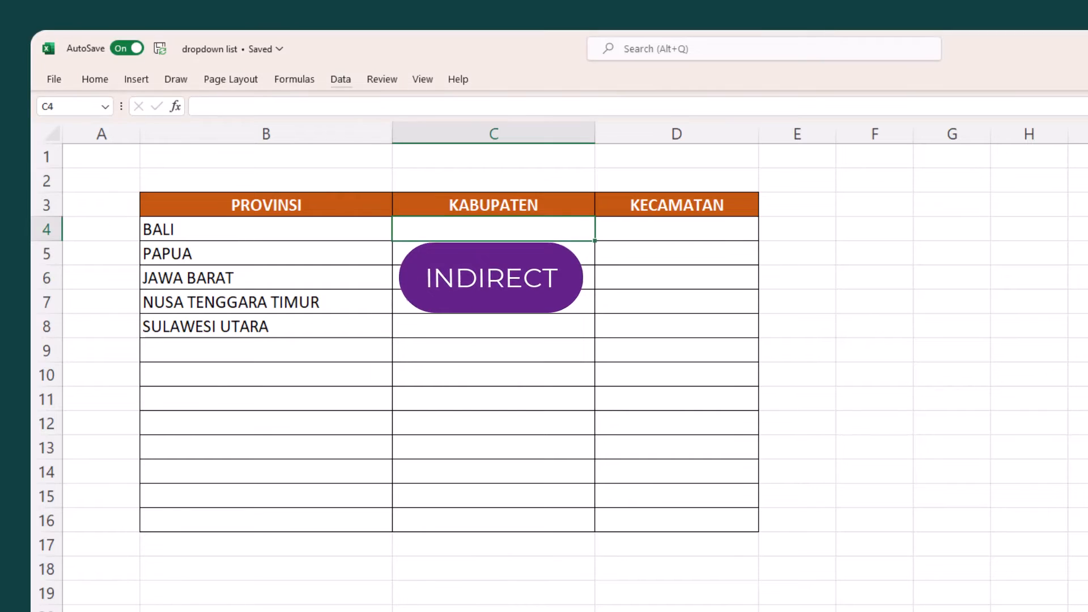
click(343, 77)
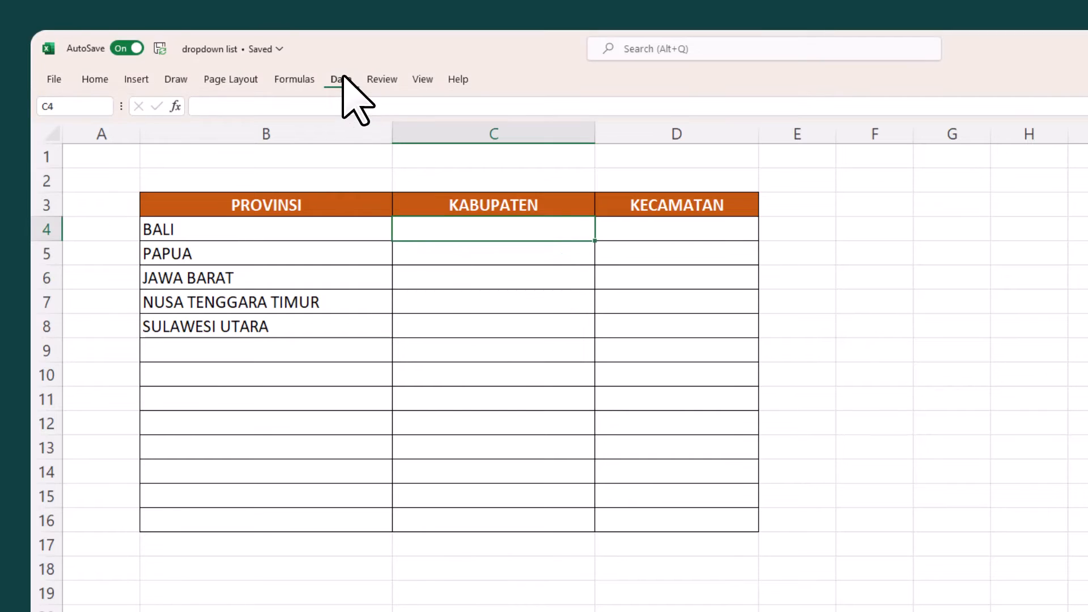
click(1052, 145)
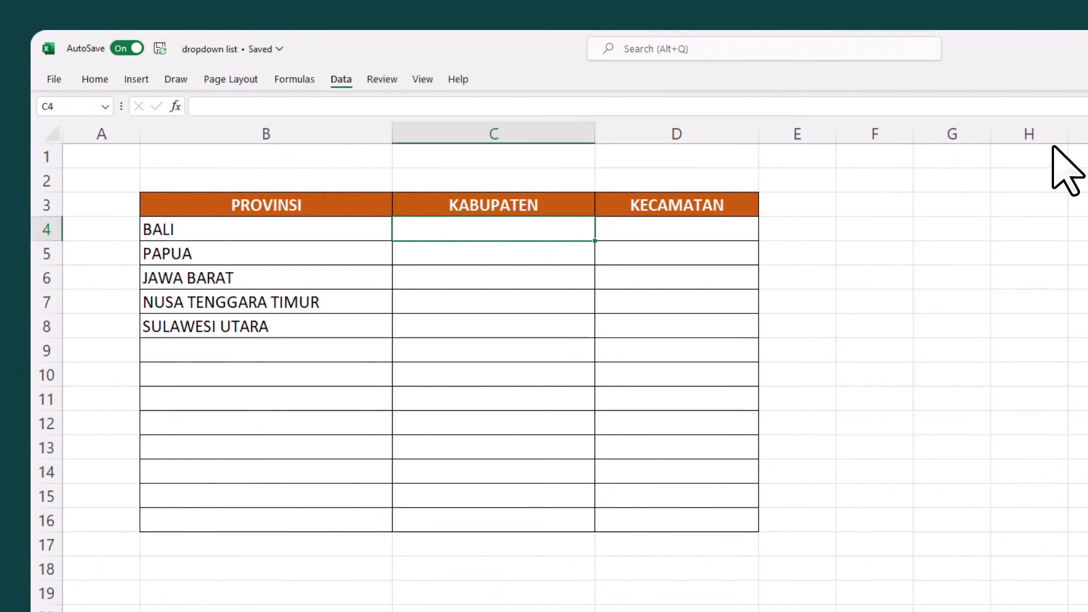
click(421, 407)
click(419, 449)
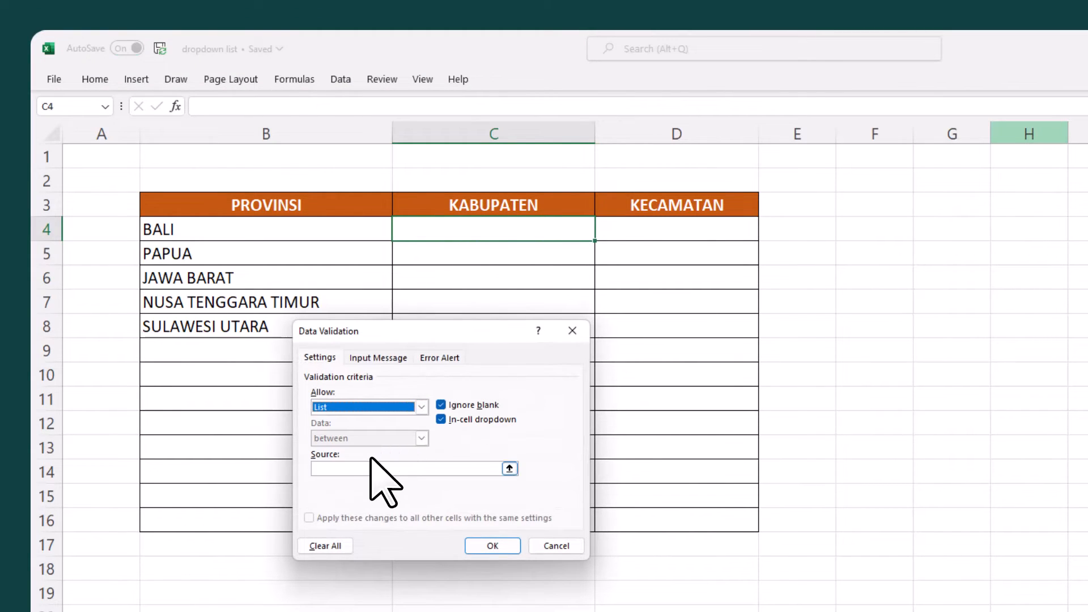
- Set the list source for C4 to =INDIRECT(B4) with a relative cell reference and apply the validation
click(341, 469)
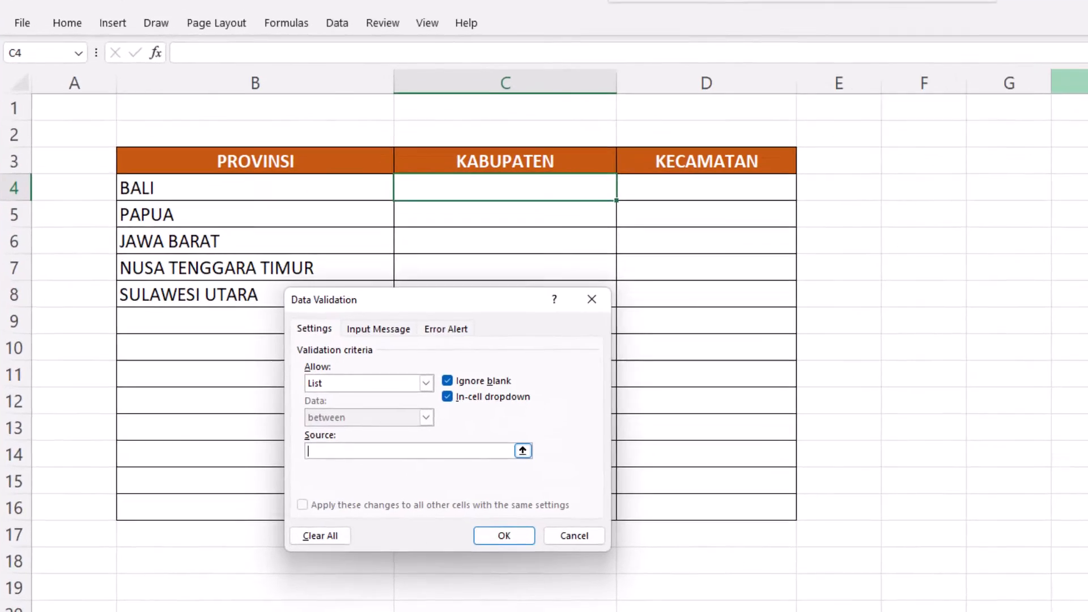
text(=IN)
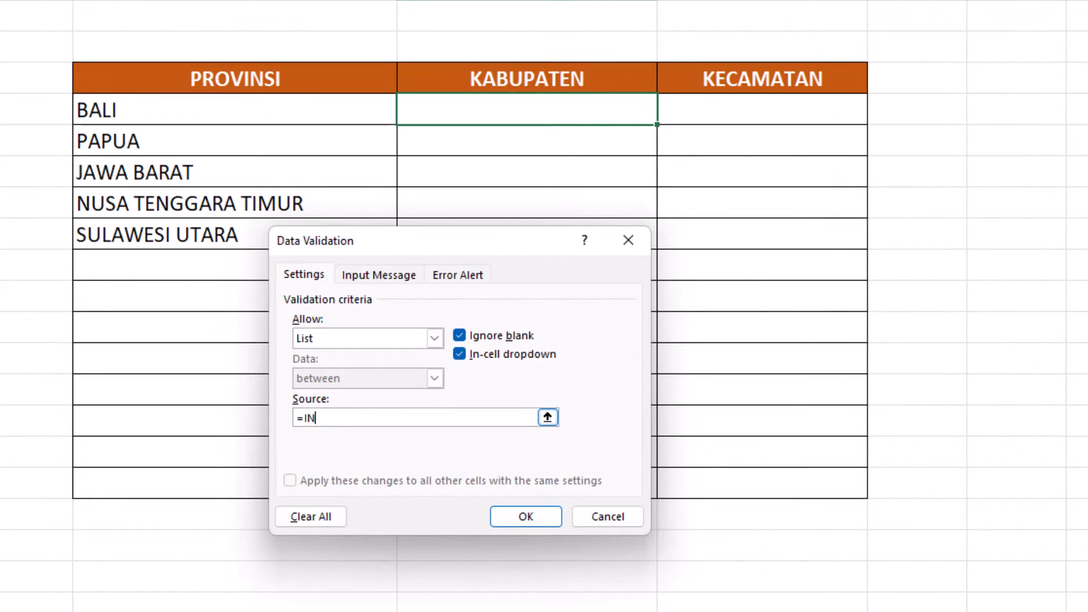
text(DIRECT()
click(286, 111)
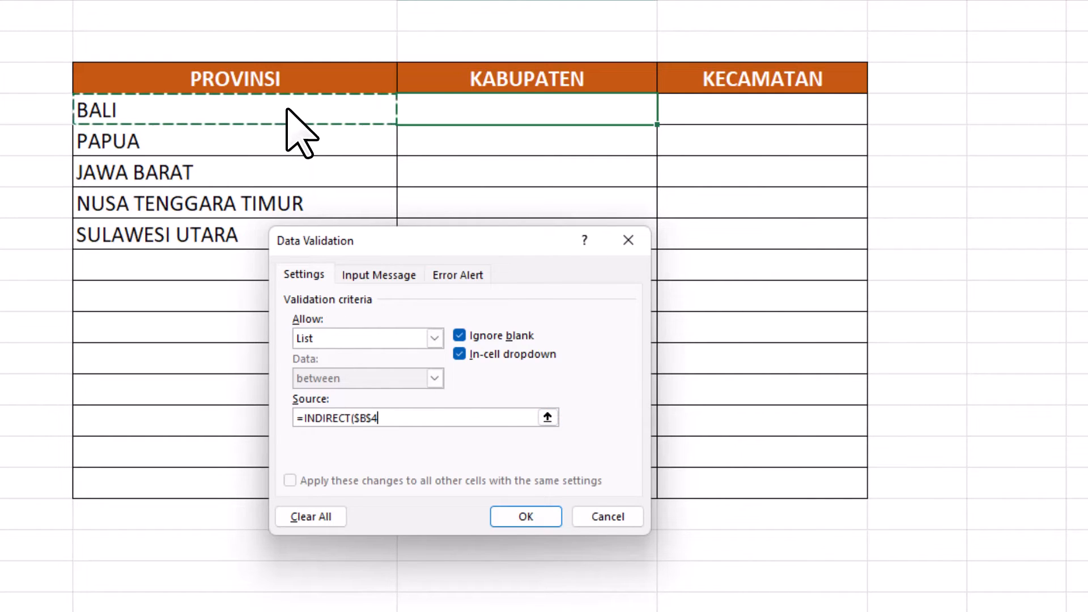
click(371, 420)
key(BackSpace)
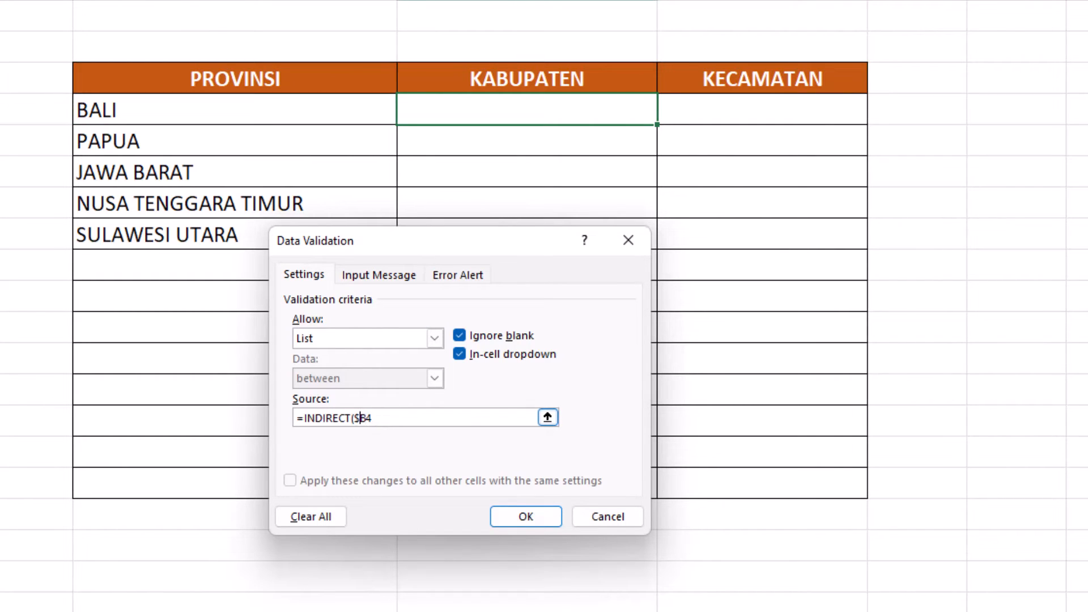
key(BackSpace)
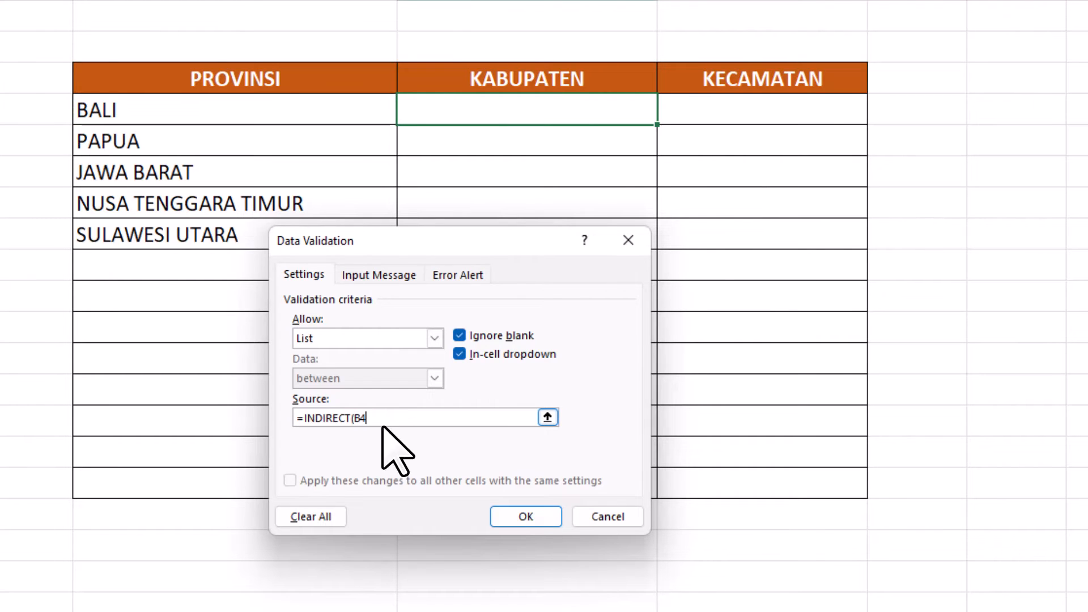
text())
click(519, 517)
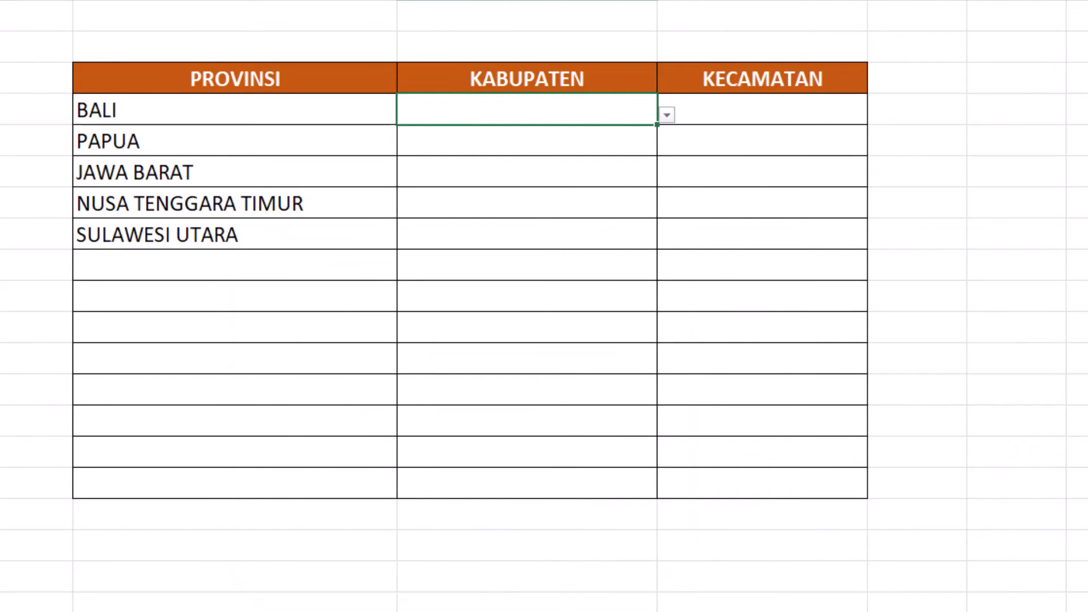
- Copy the validated cell C4 over the KABUPATEN column through C16
key(ctrl+c)
drag(651, 120, 658, 485)
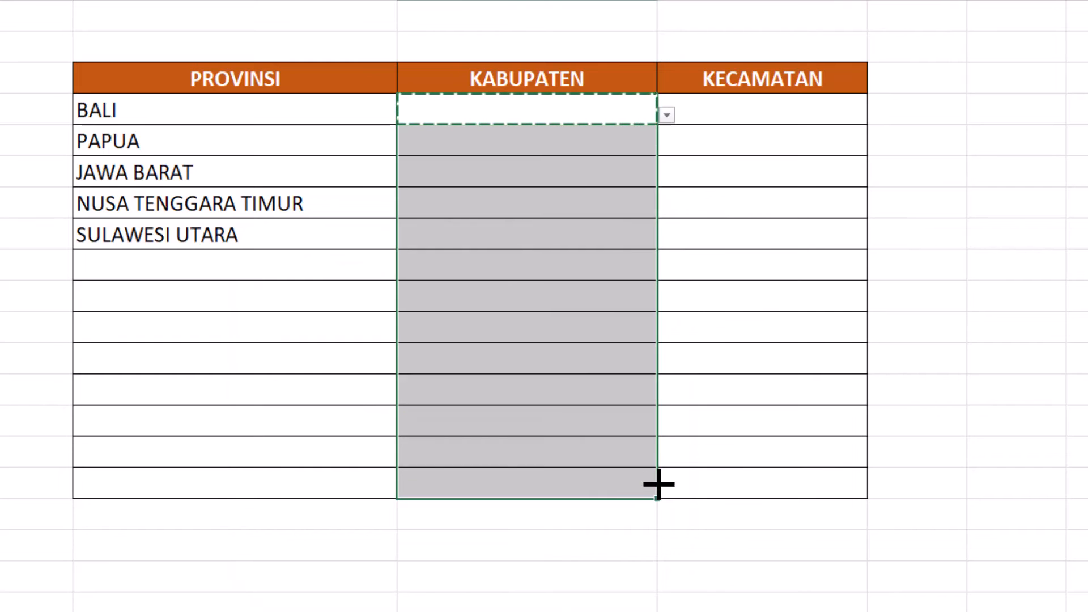
key(Return)
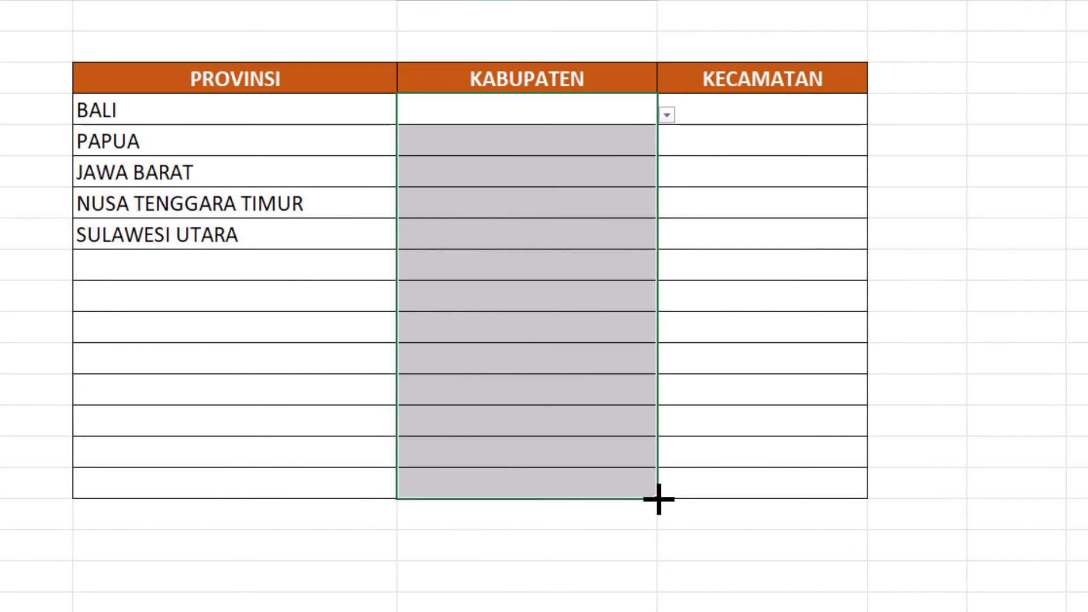
- Choose Buleleng from the kabupaten dropdown in C4 for BALI
click(652, 113)
click(667, 115)
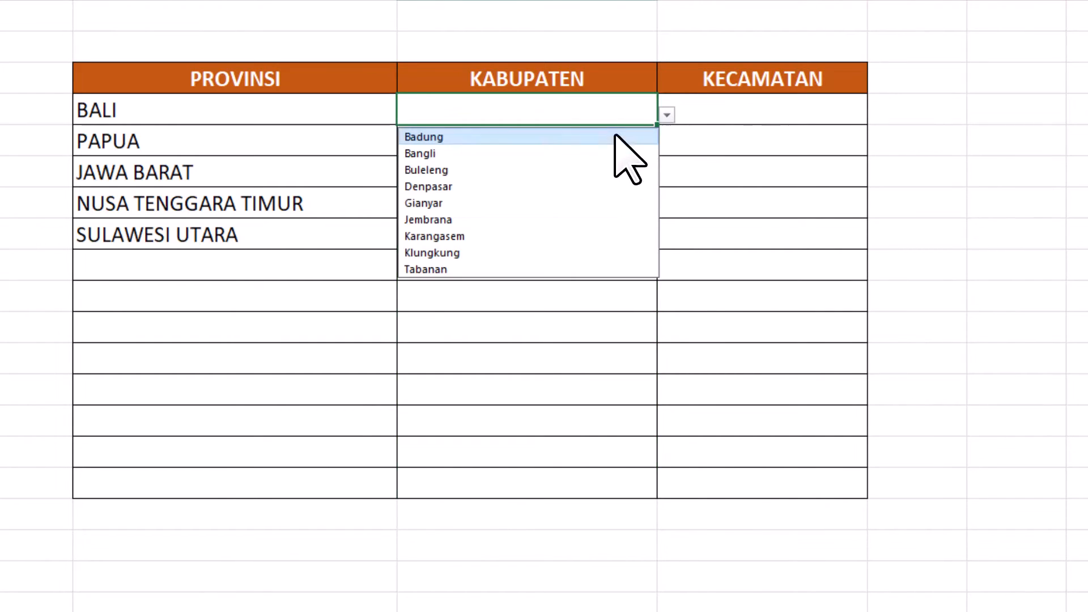
click(618, 169)
key(Return)
- Choose Intan Jaya in C5 for PAPUA and try the kabupaten dropdowns in C6, C7 and C8
click(667, 146)
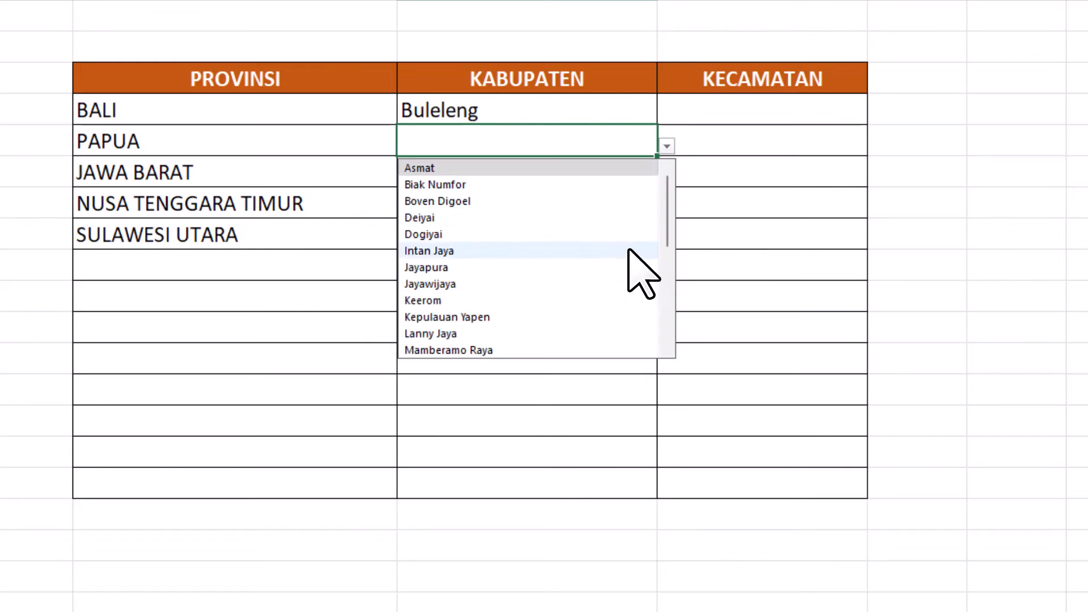
click(629, 248)
key(Return)
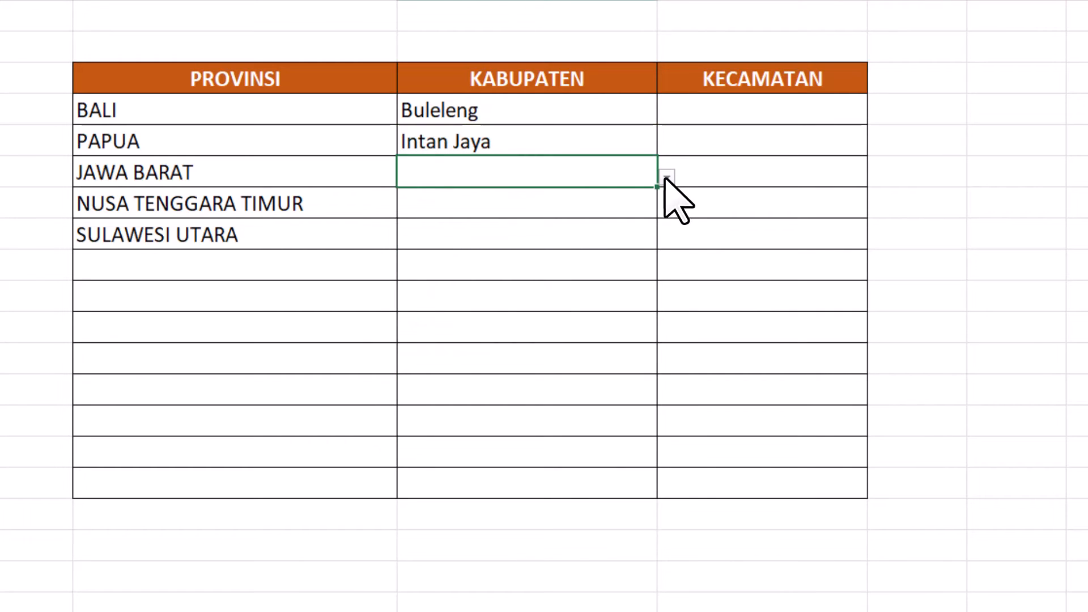
key(Return)
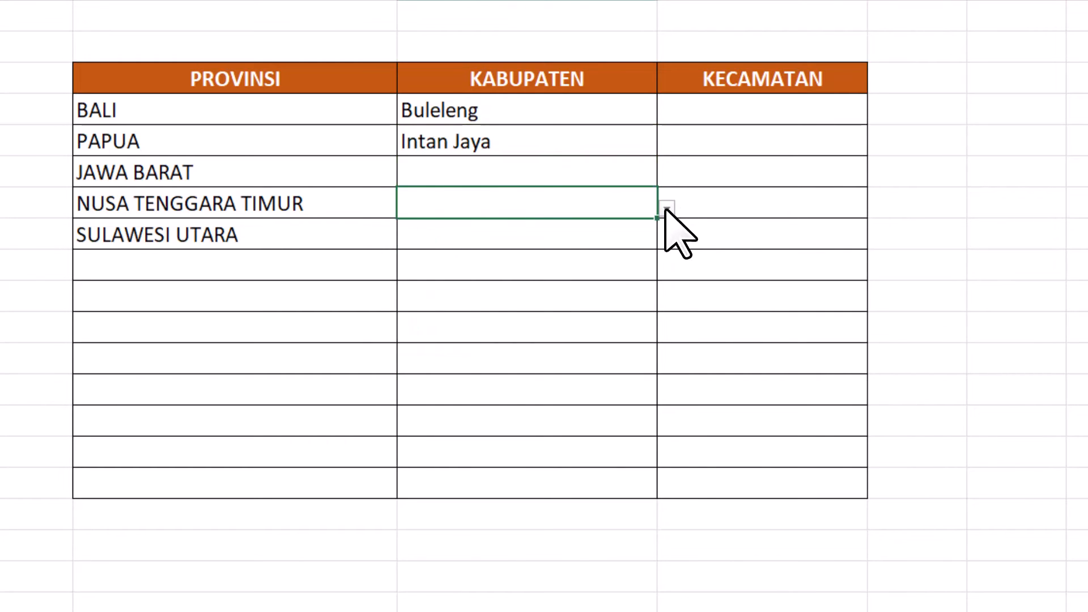
key(Return)
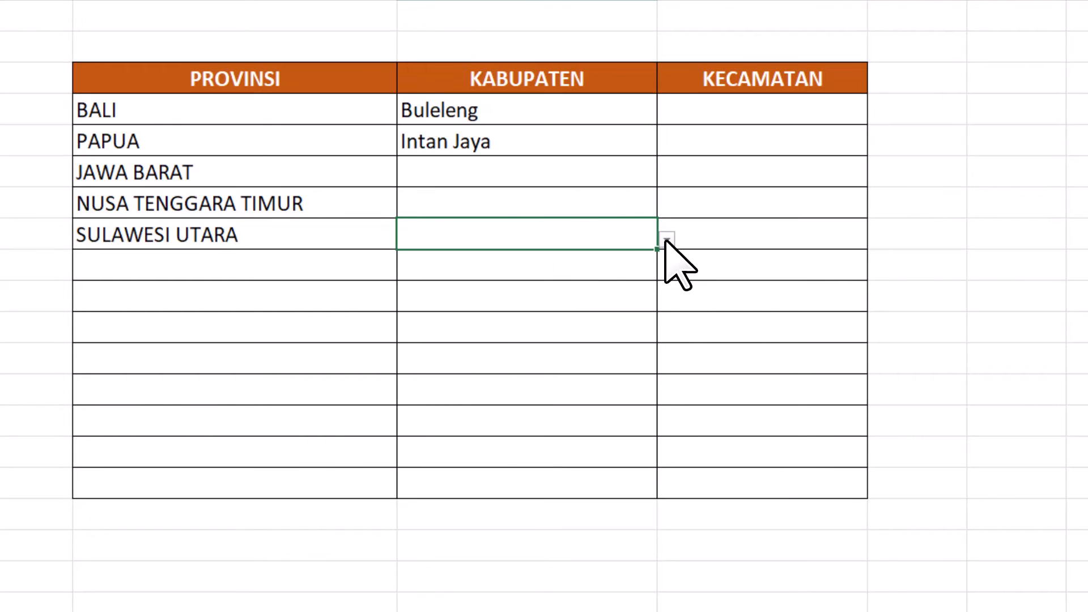
- Enter =SUBSTITUTE(B4;" ";"_") in F4 to replace the spaces in the province name with underscores
click(1017, 111)
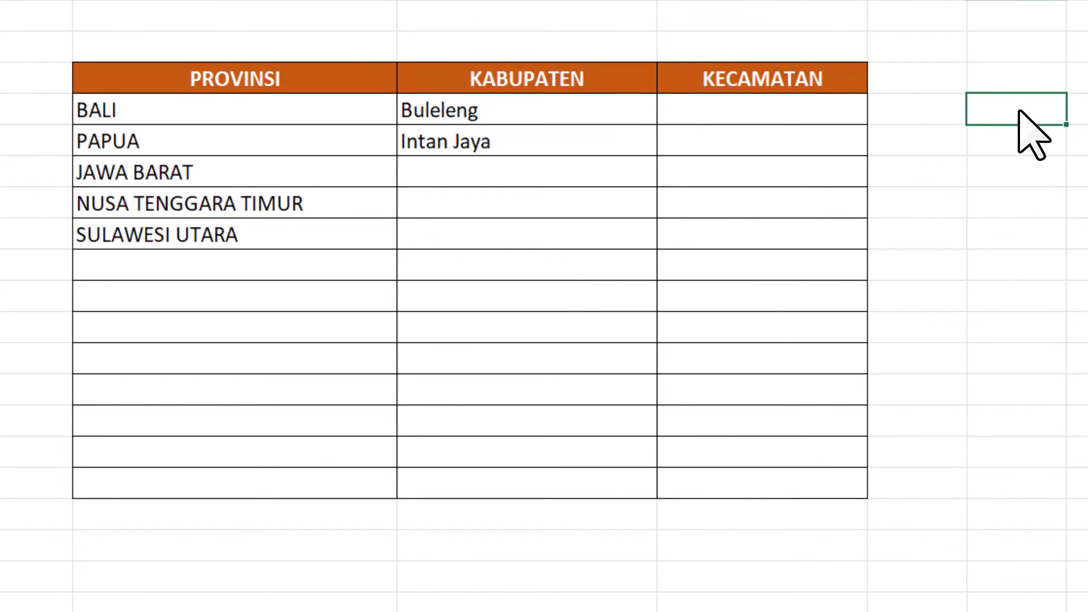
text(=)
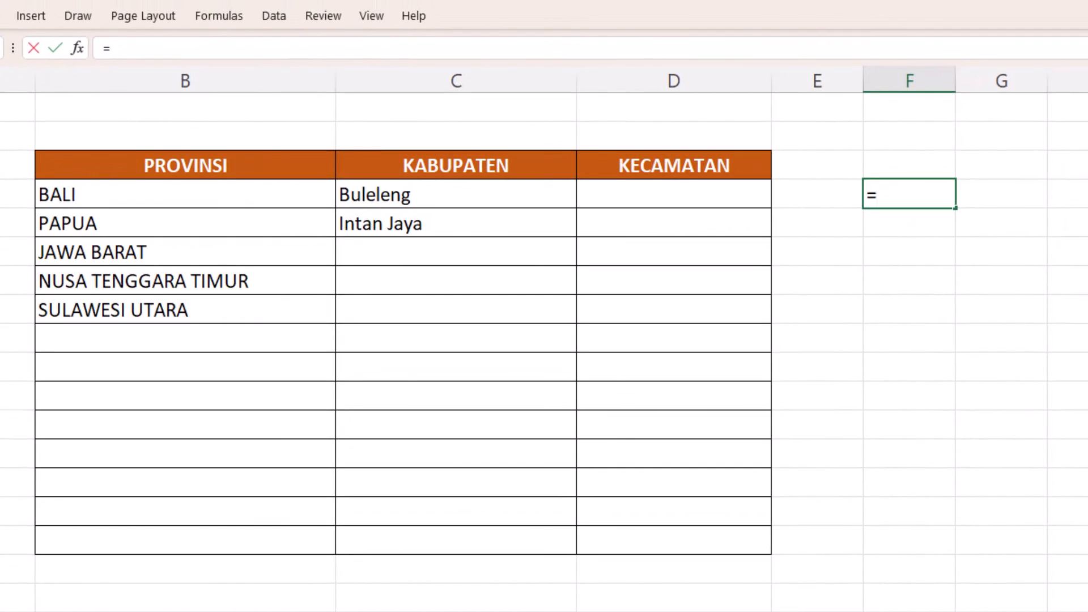
text(subs)
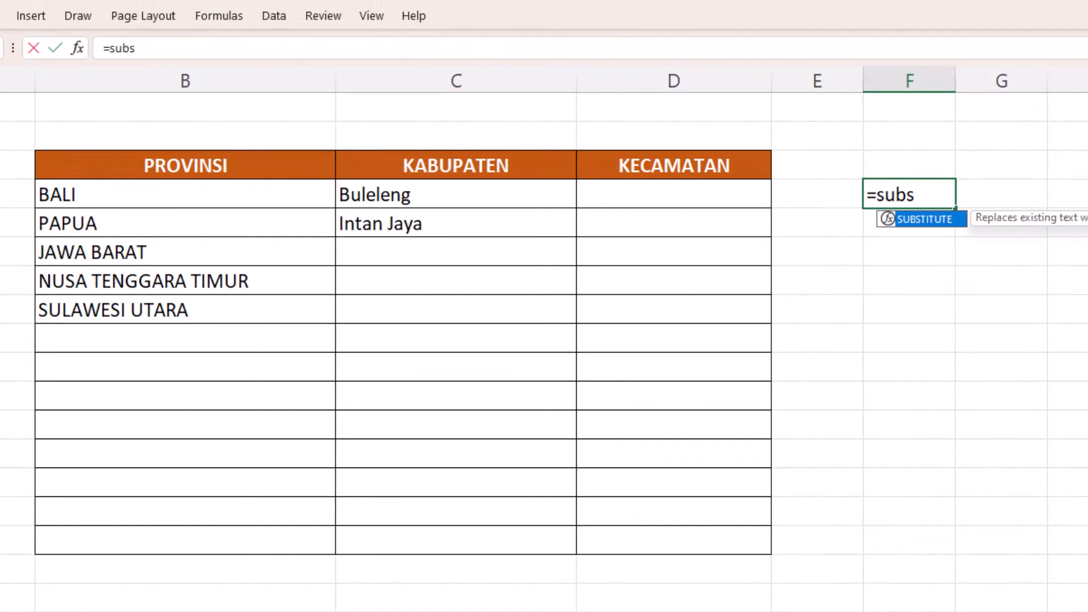
key(Tab)
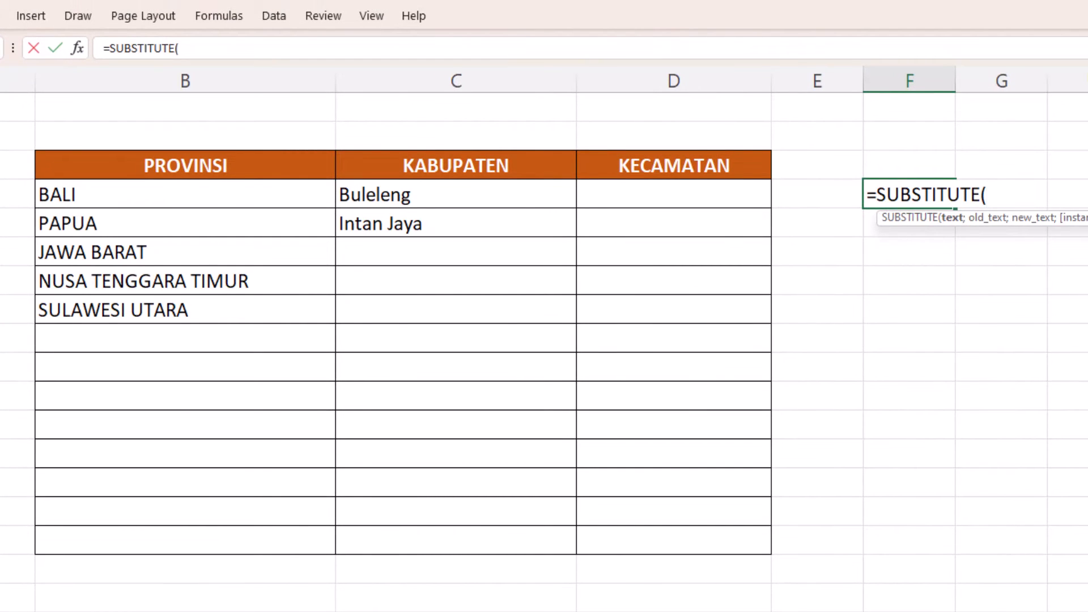
click(280, 196)
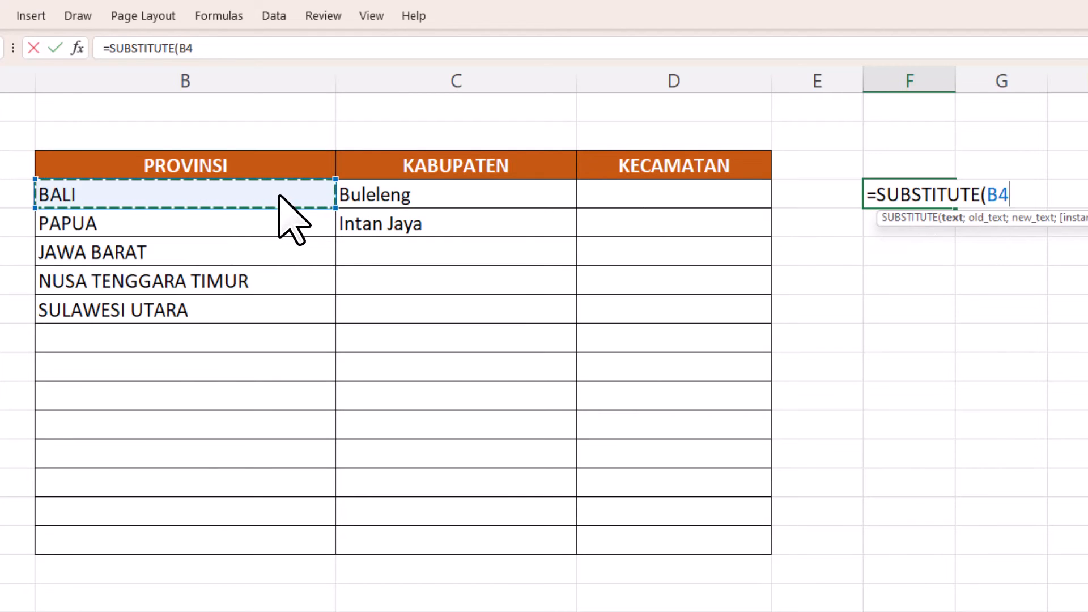
text(;)
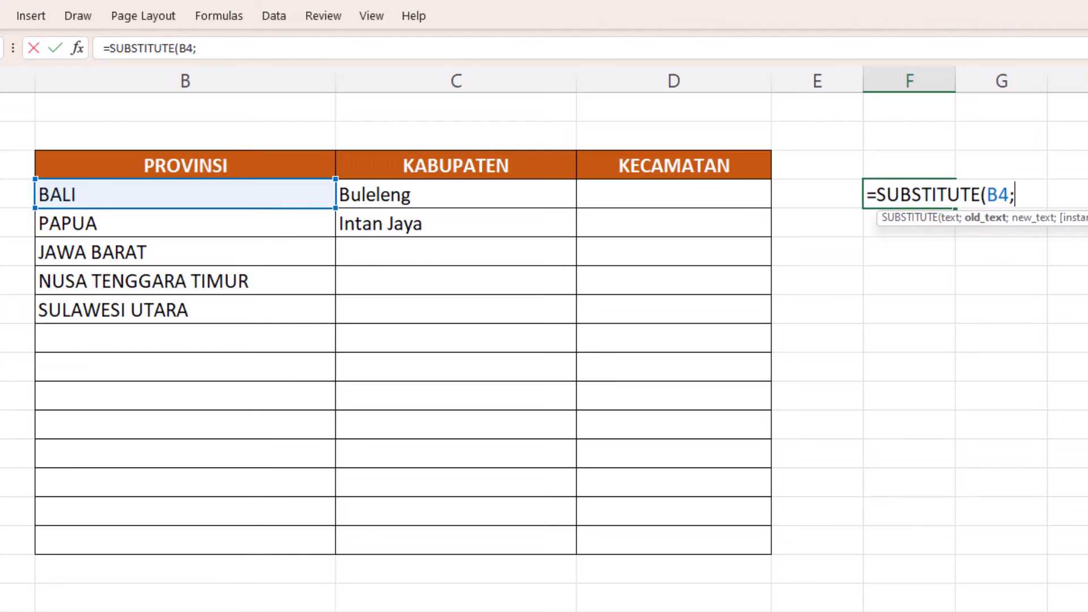
text(" ")
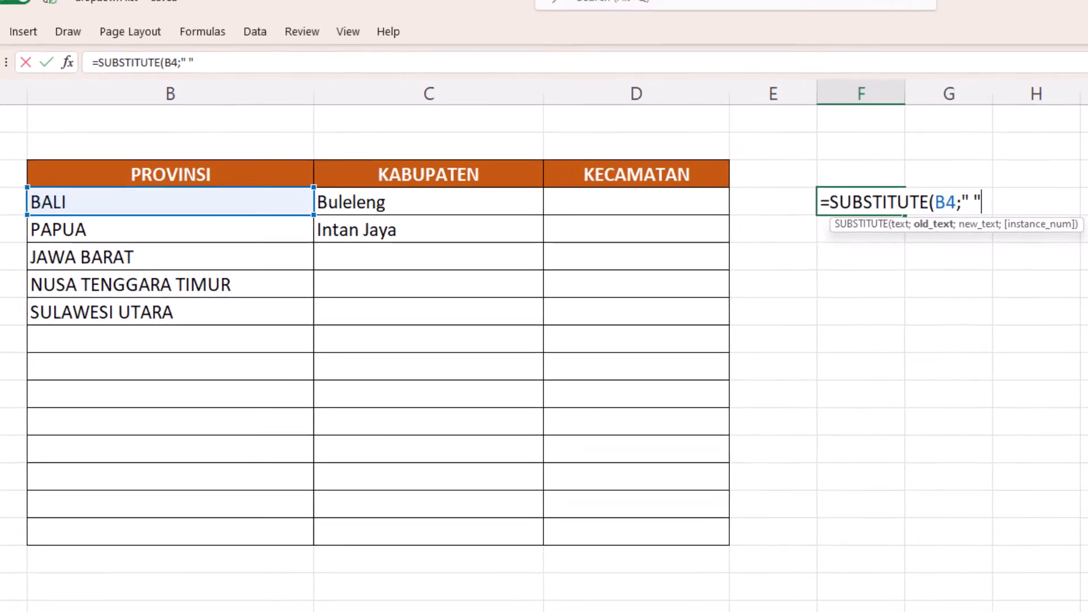
text(;"_)
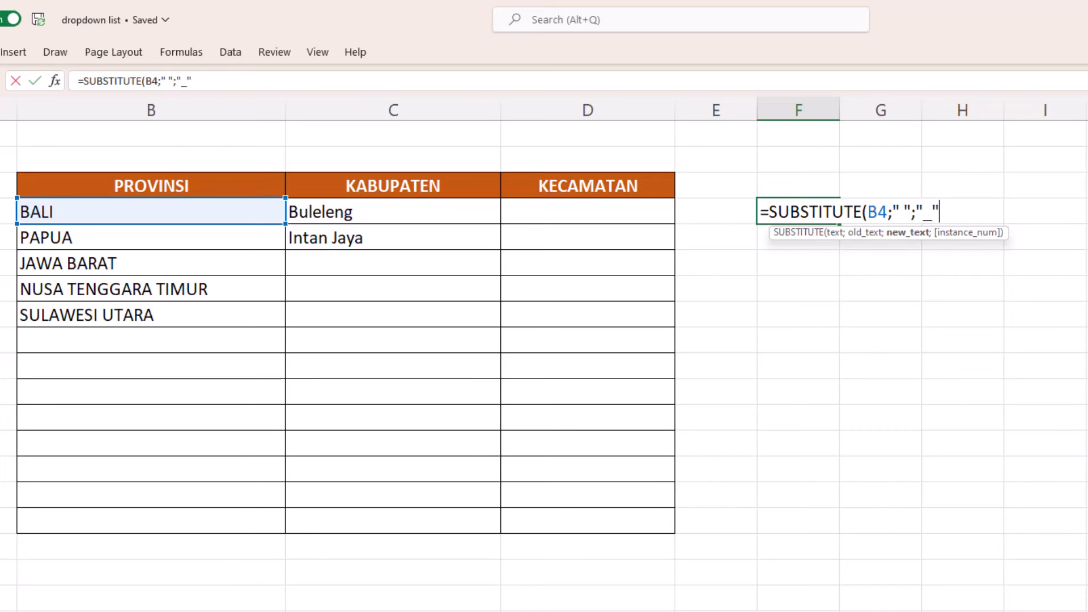
text())
key(Return)
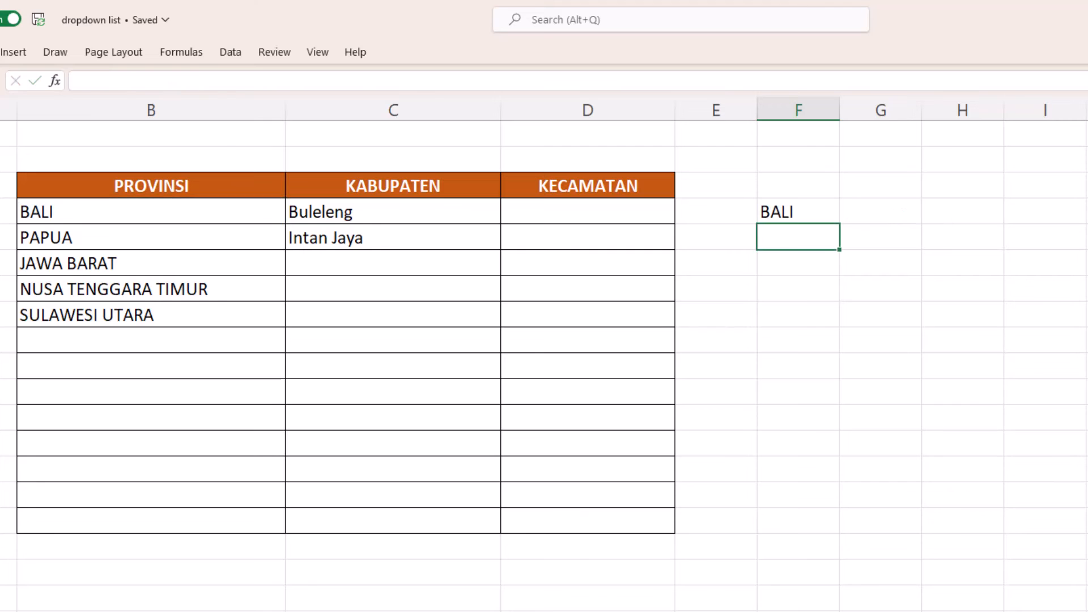
- Fill the SUBSTITUTE formula from F4 down to F8 and autofit the width of column F
click(798, 211)
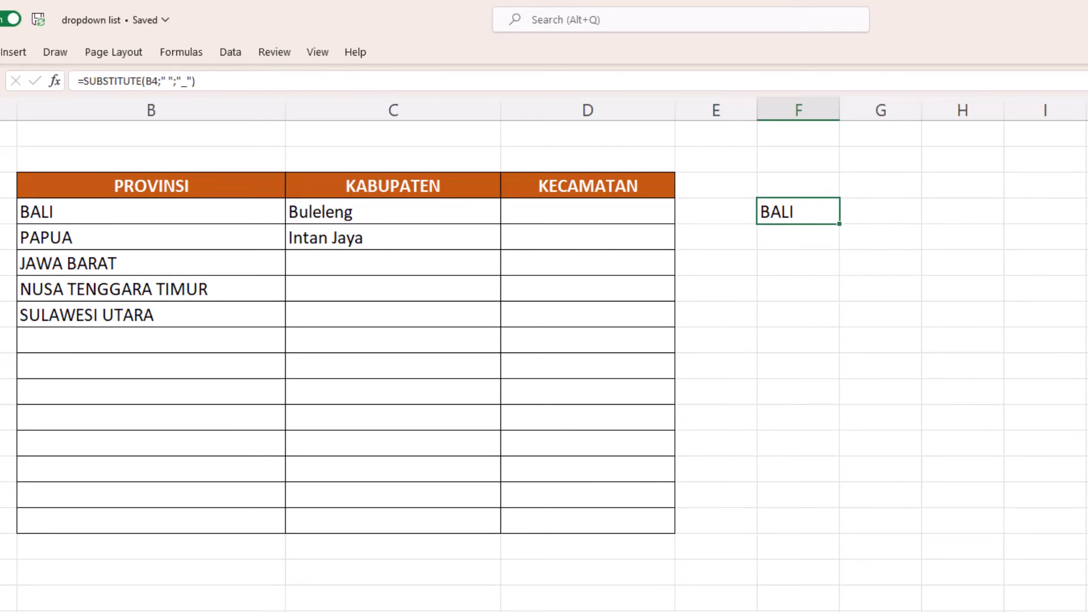
drag(839, 223, 839, 326)
double_click(826, 109)
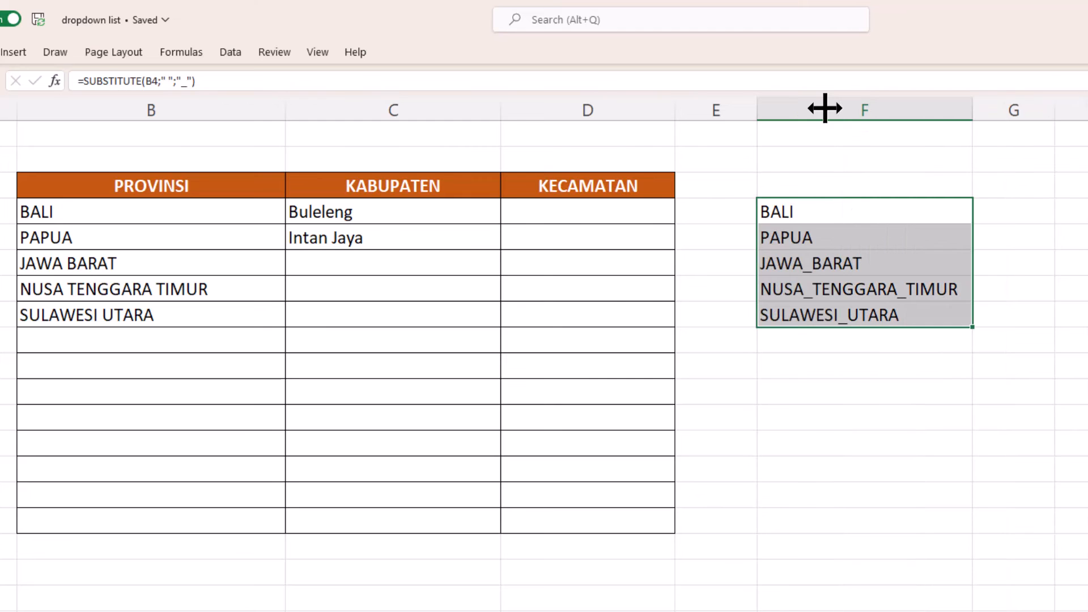
- Copy the formula text SUBSTITUTE(B4;" ";"_") from F4 without the equals sign
click(881, 210)
key(F2)
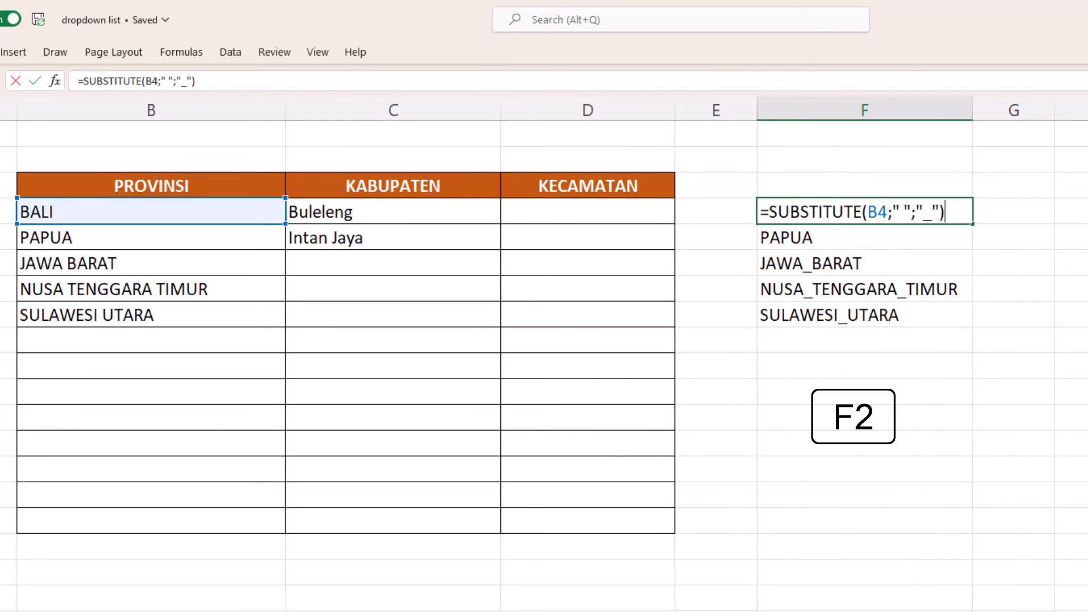
key(ctrl+shift+Left)
key(ctrl+shift+Left)
key(ctrl+shift+Left)
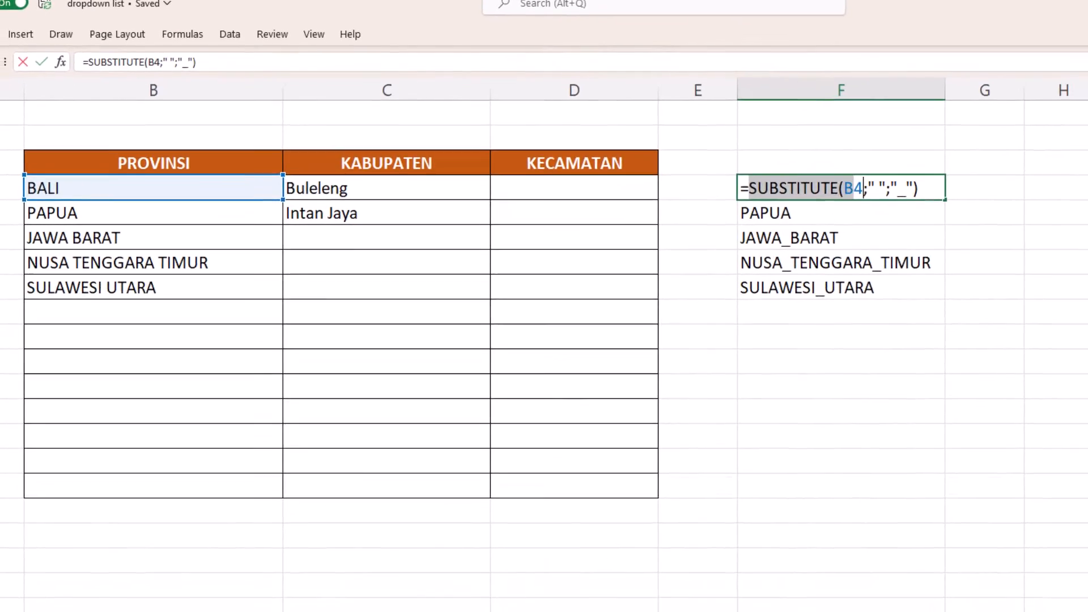
right_click(890, 173)
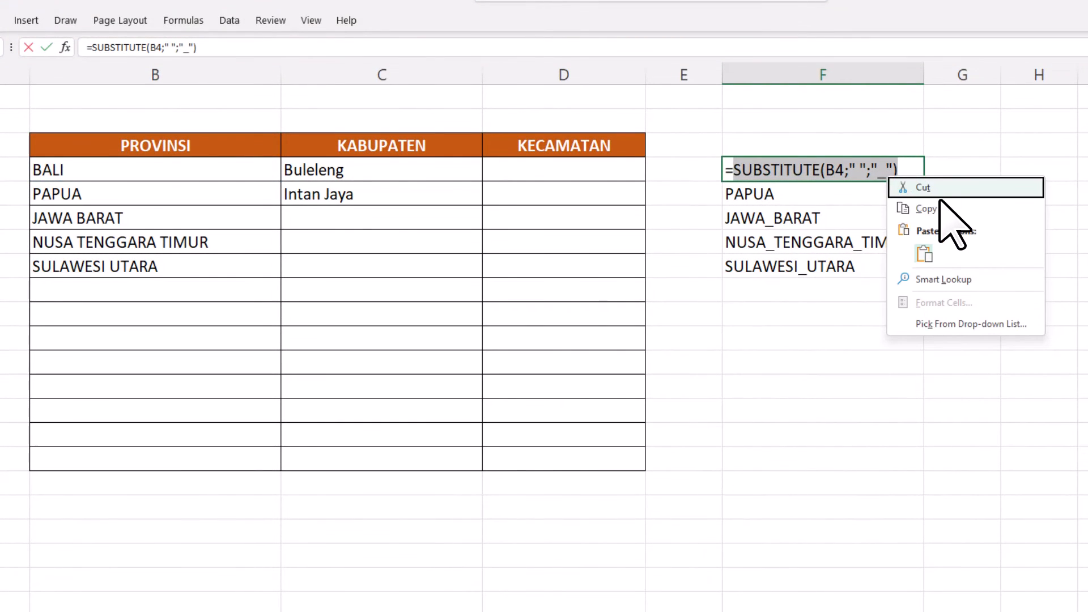
click(927, 208)
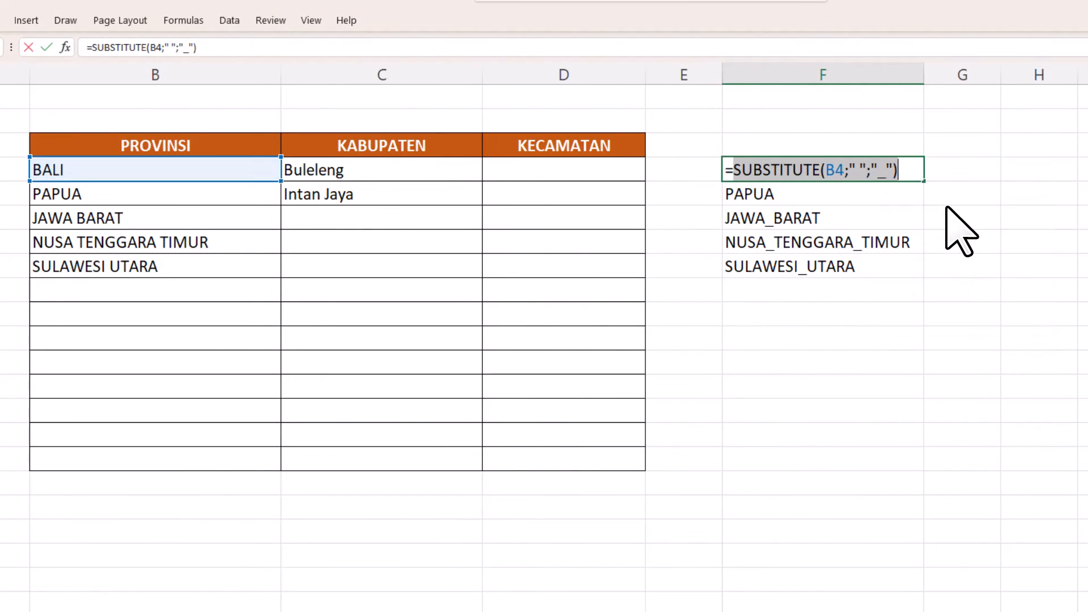
- Change C4's validation list source to =INDIRECT(SUBSTITUTE(B4;" ";"_")) and apply it to all other cells with the same settings
key(Escape)
click(395, 167)
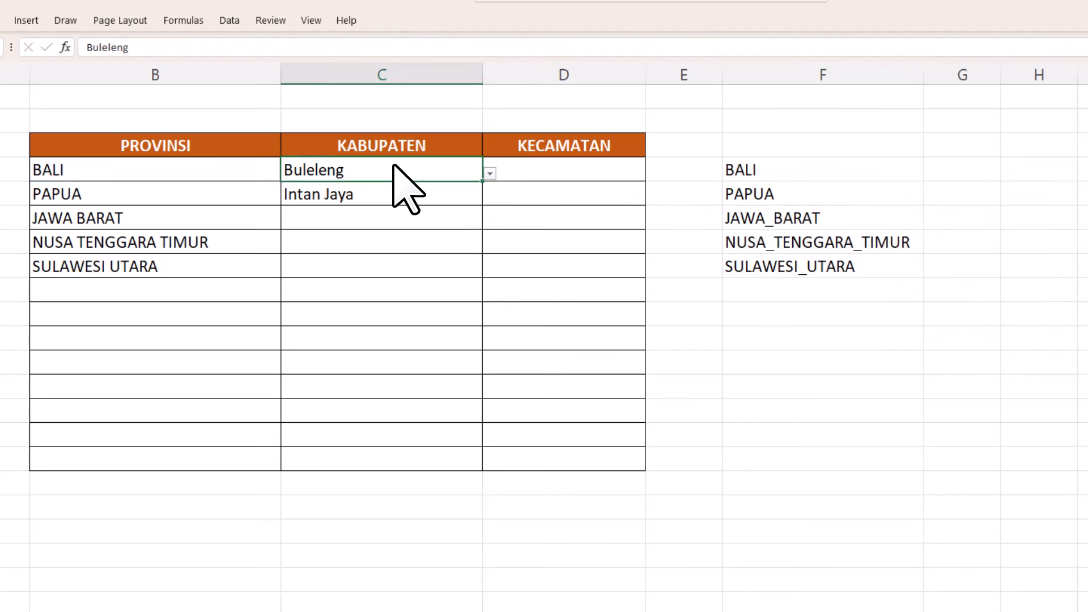
click(230, 21)
click(924, 84)
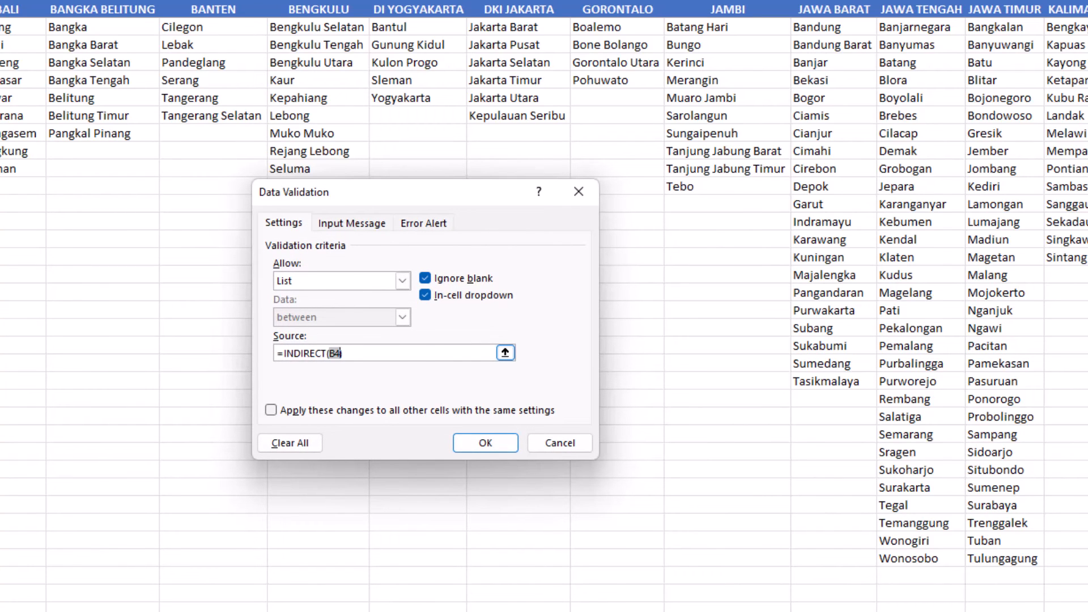
key(ctrl+v)
click(271, 410)
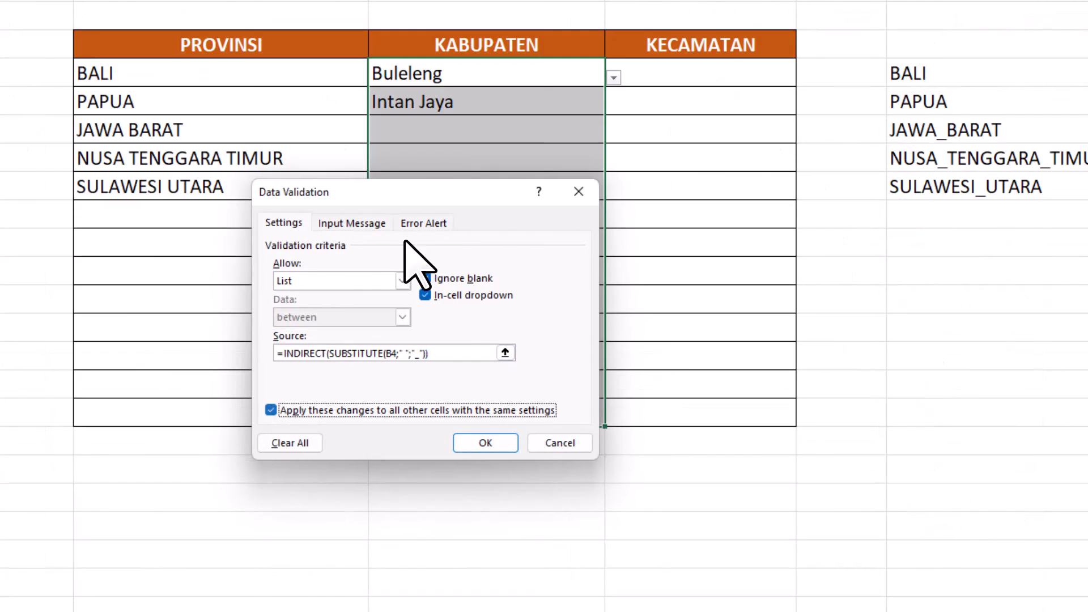
drag(442, 193, 305, 113)
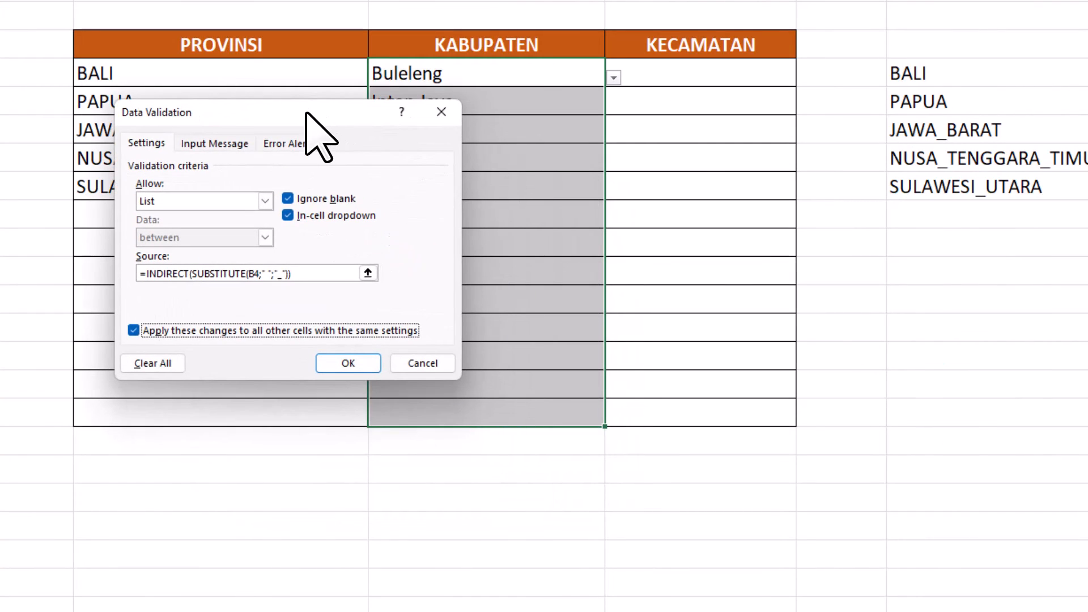
click(340, 358)
- Choose Bandung Barat from the kabupaten dropdown in C6 for JAWA BARAT
click(601, 130)
click(612, 135)
scroll(600, 171, down, 3)
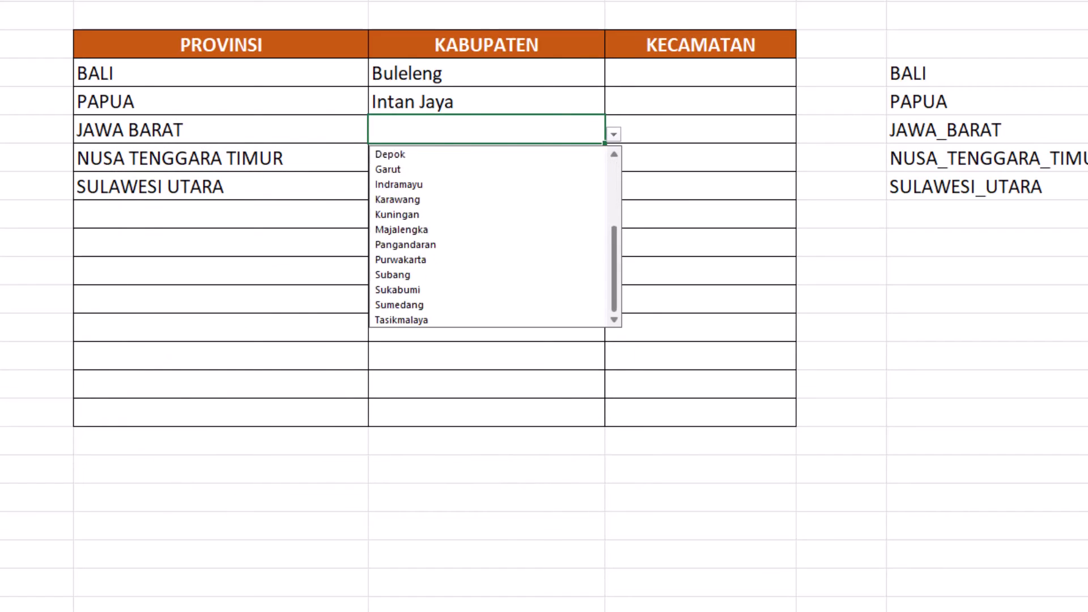
scroll(601, 170, up, 3)
click(510, 169)
- Choose Manggarai Barat in C7 for NUSA TENGGARA TIMUR and Manado in C8 for SULAWESI UTARA
click(567, 158)
click(613, 163)
click(510, 243)
click(614, 162)
click(487, 318)
click(567, 186)
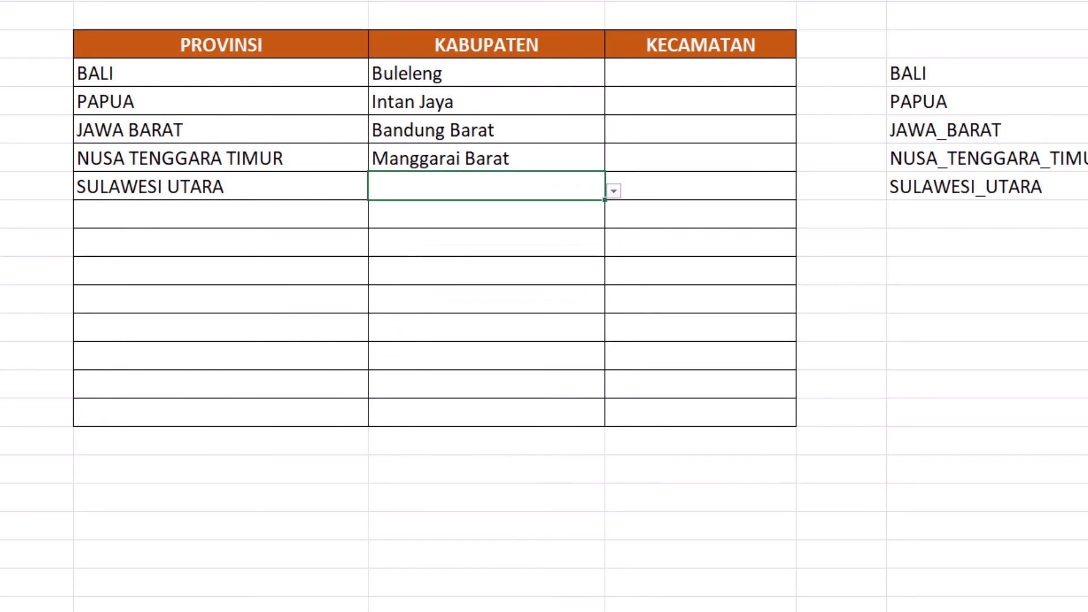
click(613, 191)
click(487, 346)
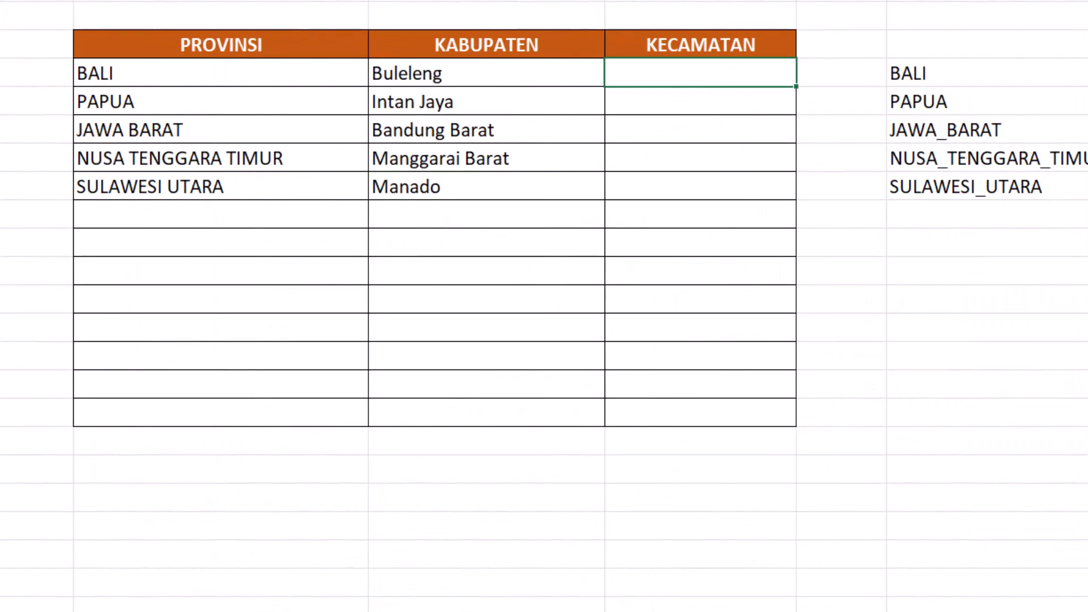
- Copy the INDIRECT source formula from C4's data validation settings without changing them
click(546, 73)
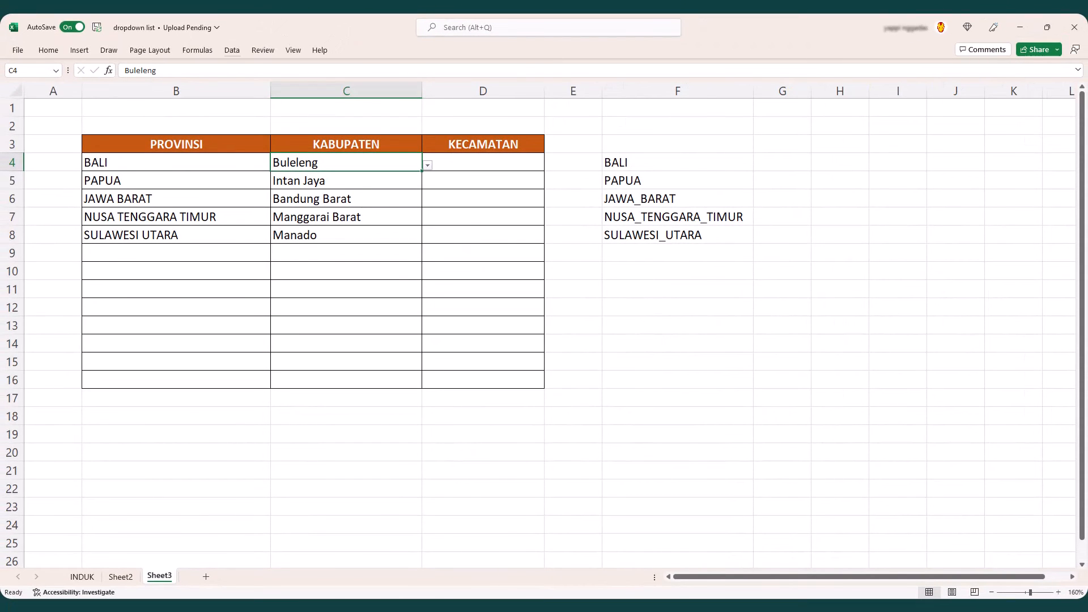
click(232, 50)
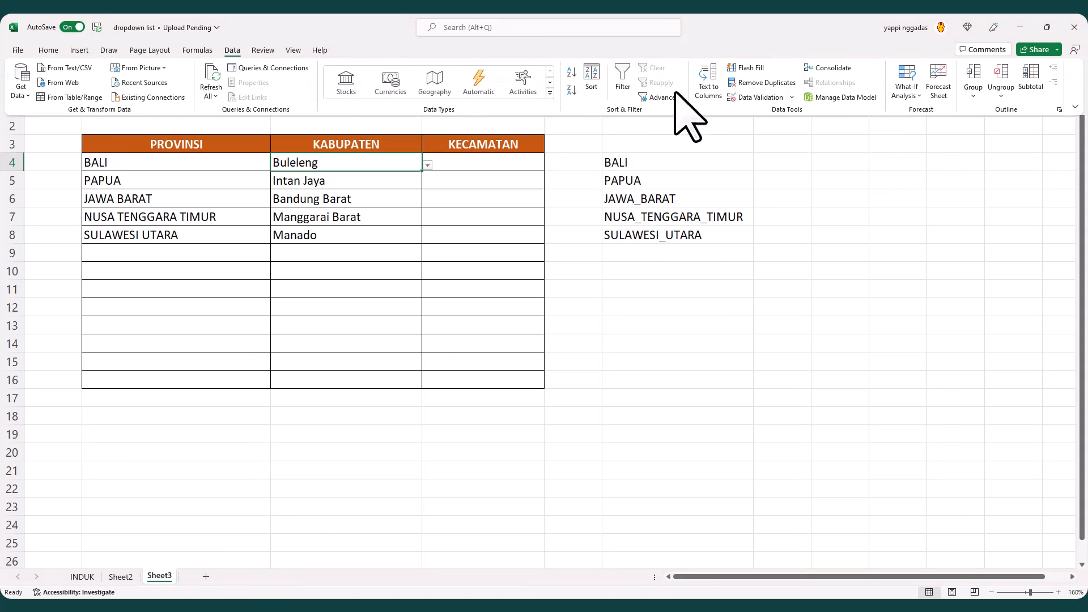
click(757, 97)
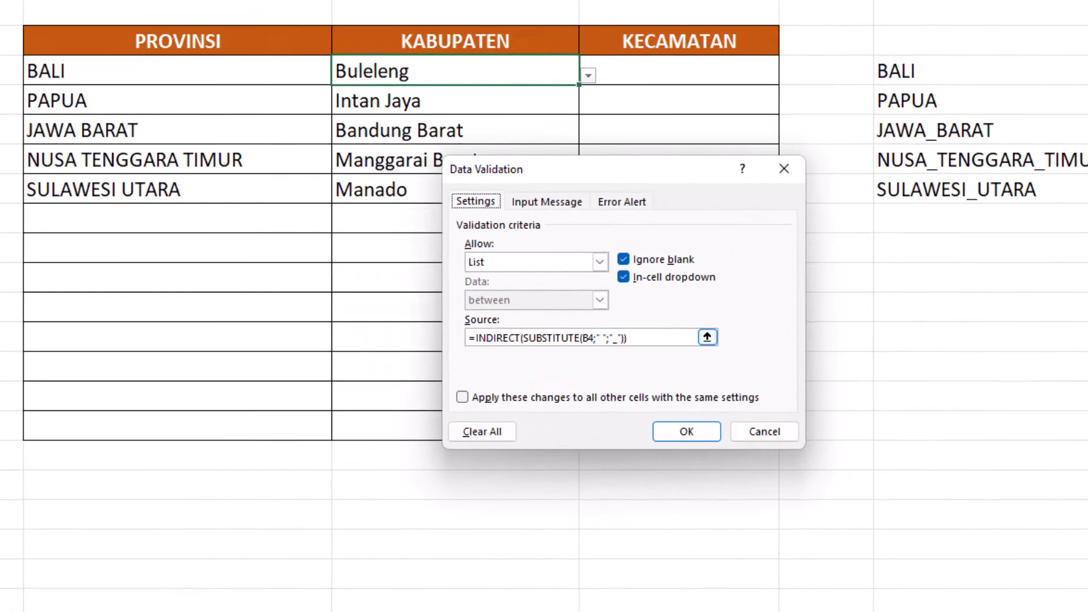
right_click(496, 340)
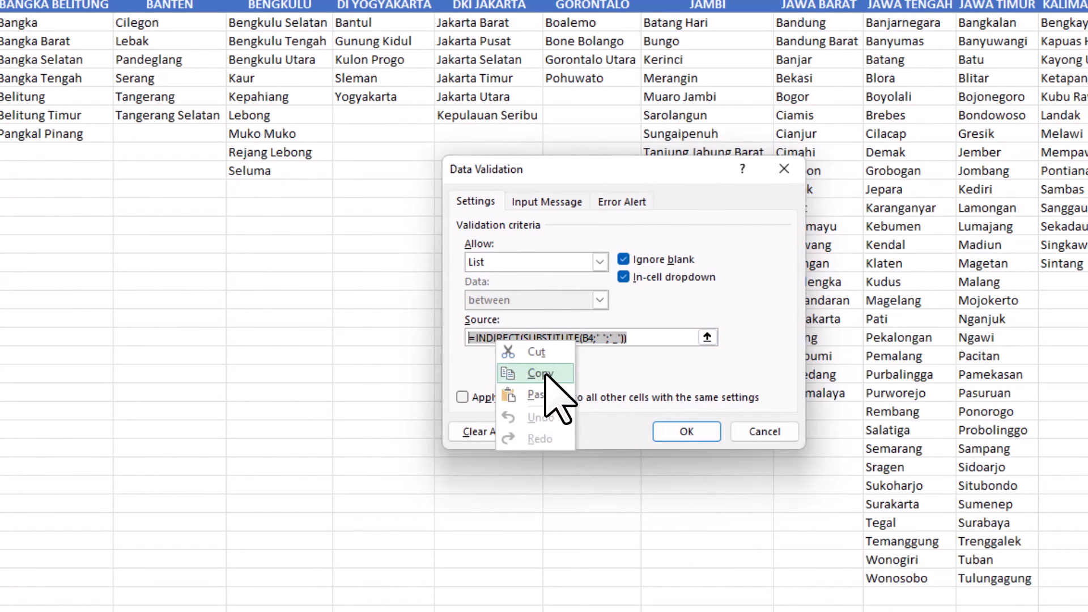
click(541, 441)
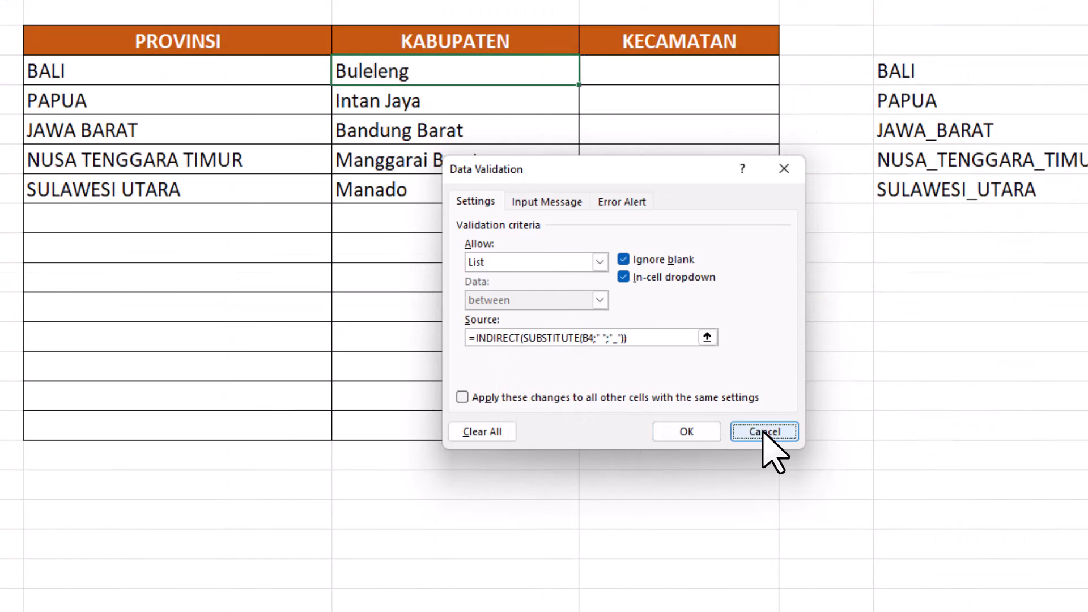
click(764, 433)
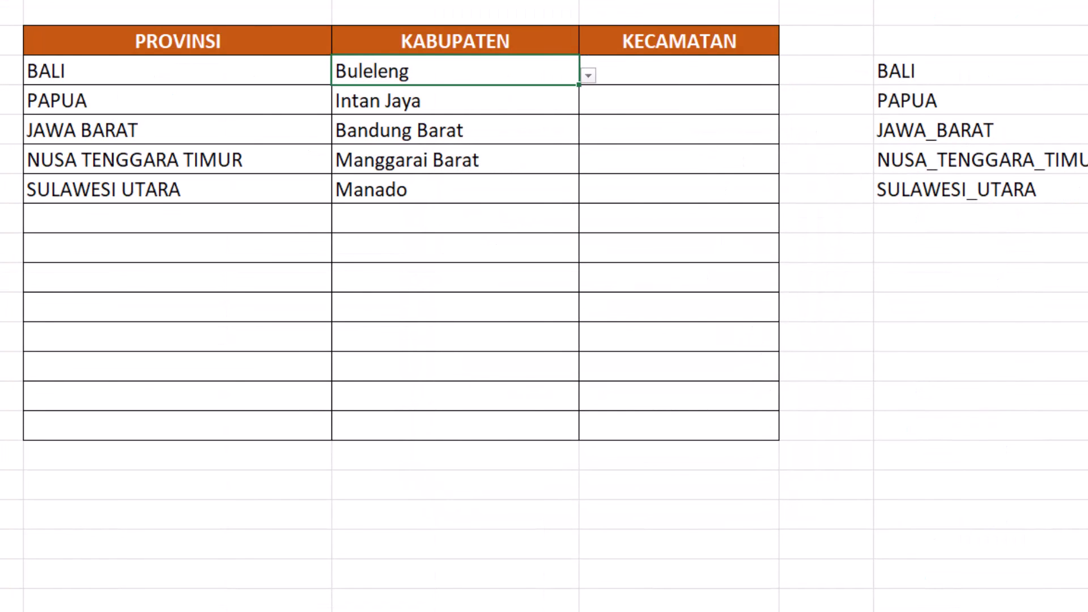
- Add list validation to D4 with the source =INDIRECT(SUBSTITUTE(C4;" ";"_")) and fill it down to the last table row, D16
click(684, 72)
click(231, 49)
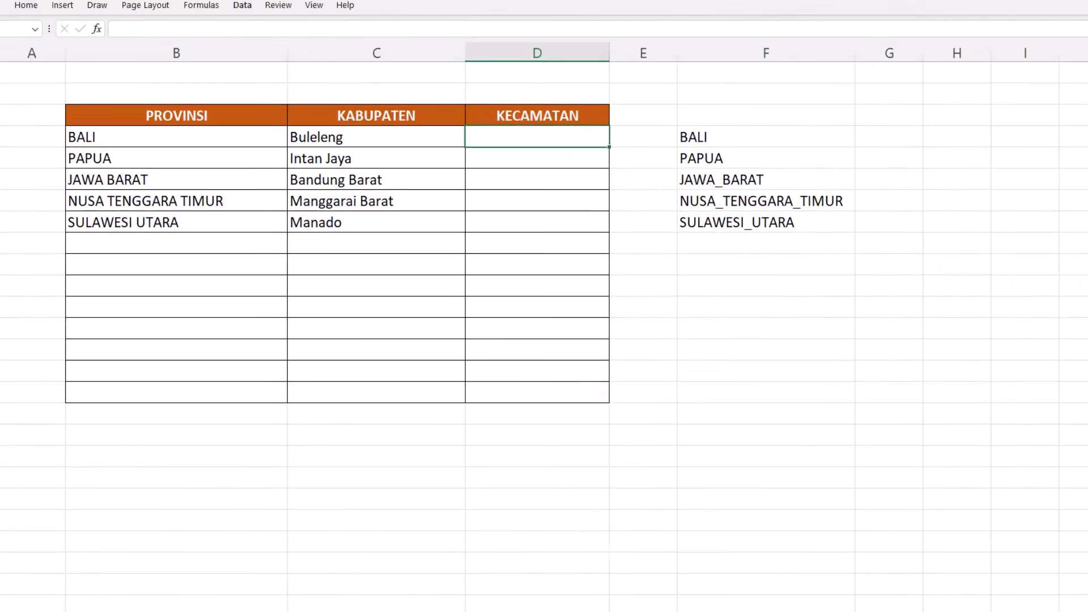
click(759, 97)
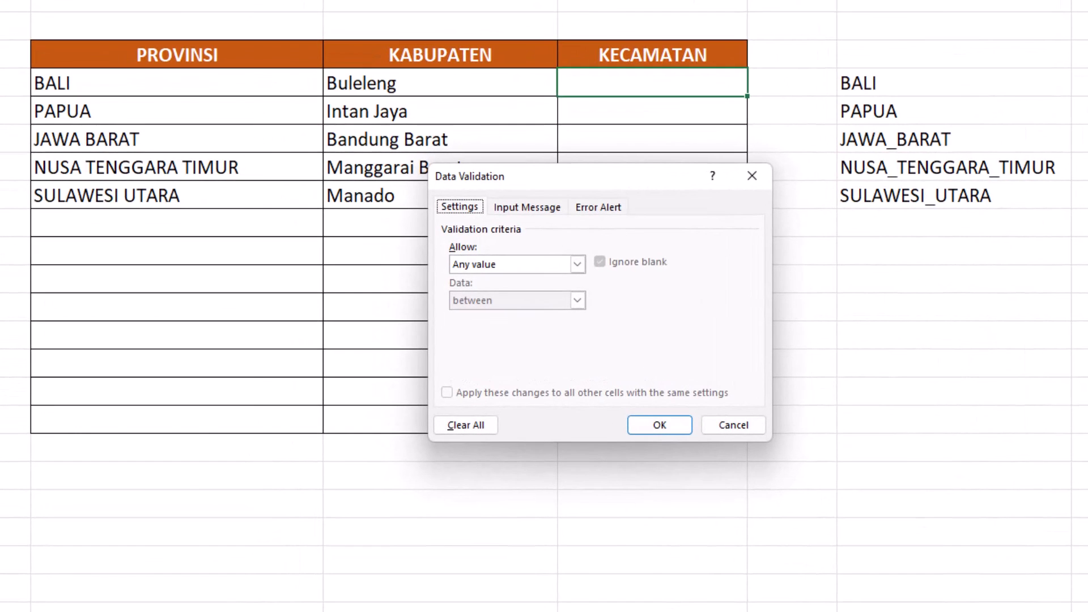
click(577, 264)
click(461, 314)
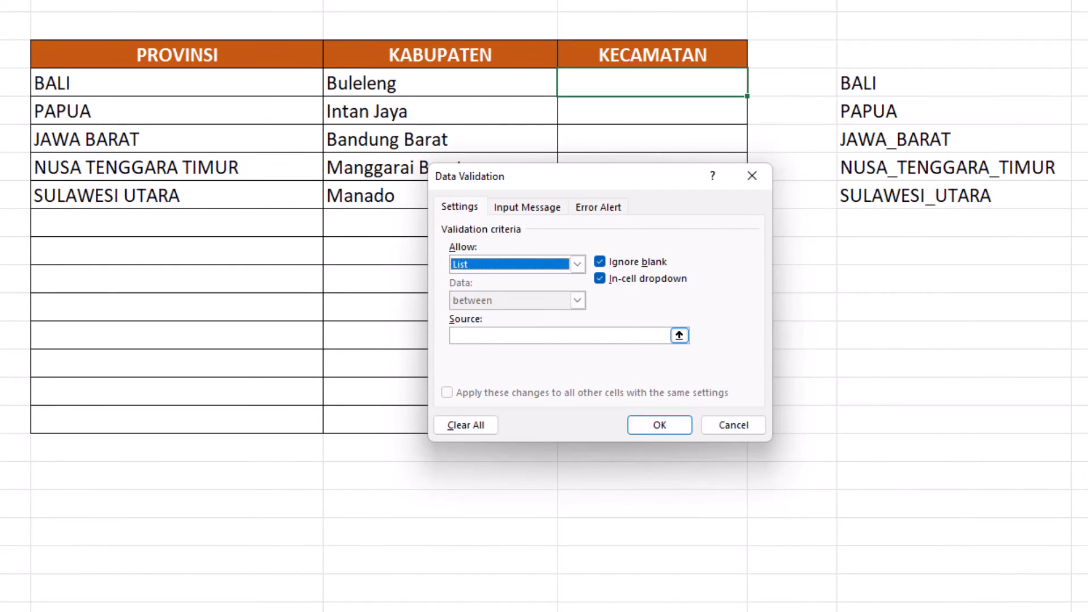
right_click(543, 338)
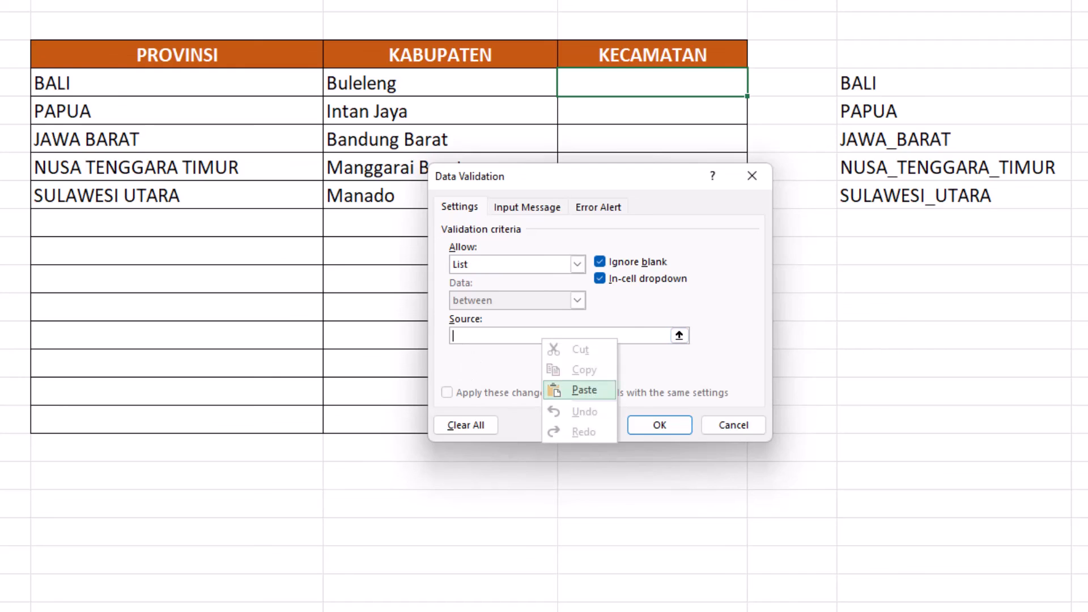
click(583, 390)
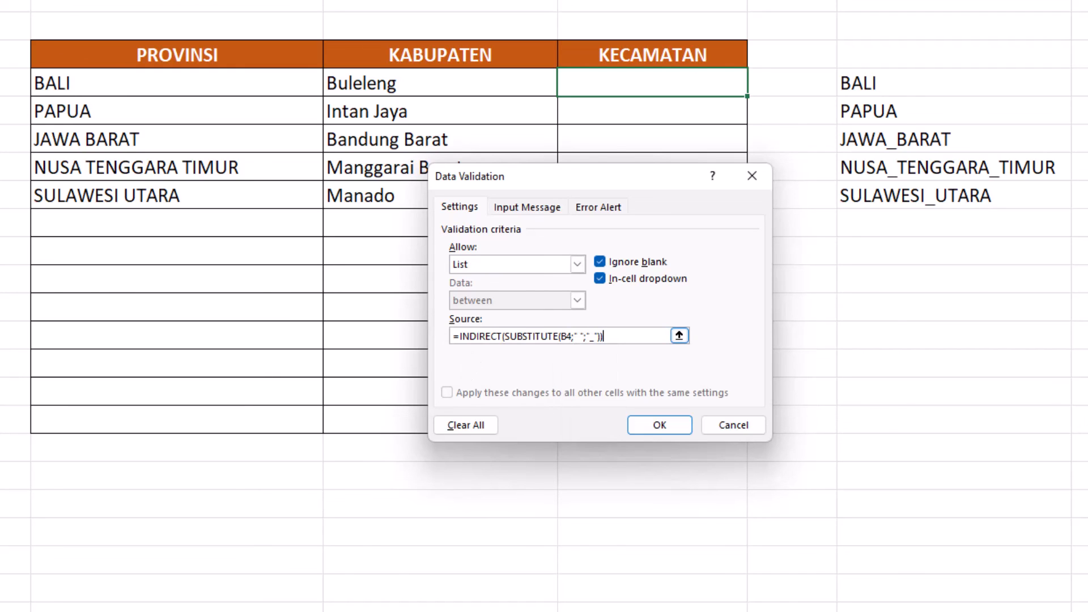
double_click(565, 337)
text(C4)
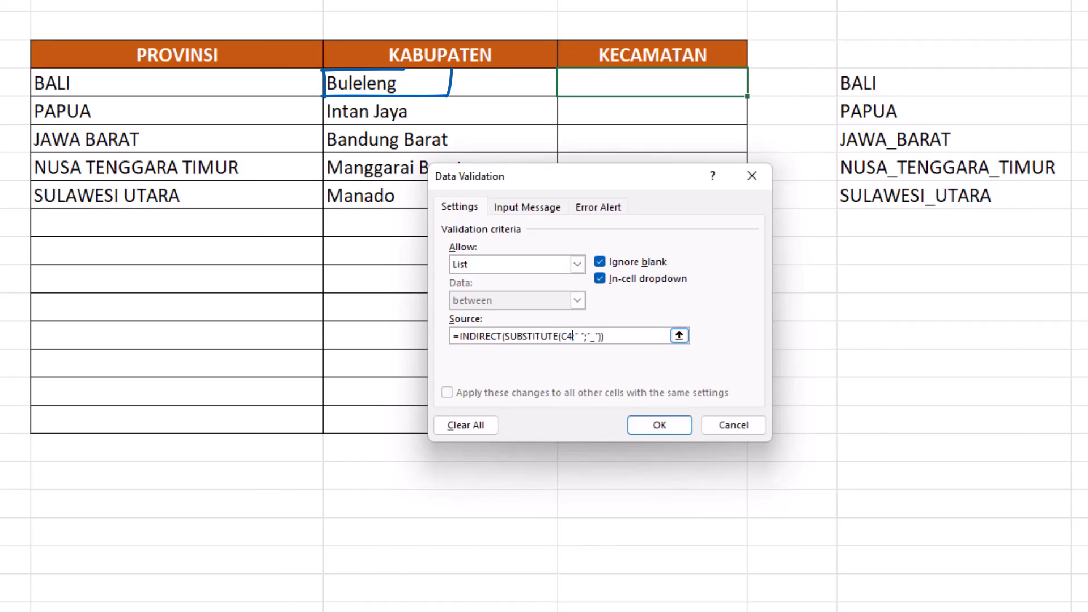
click(660, 425)
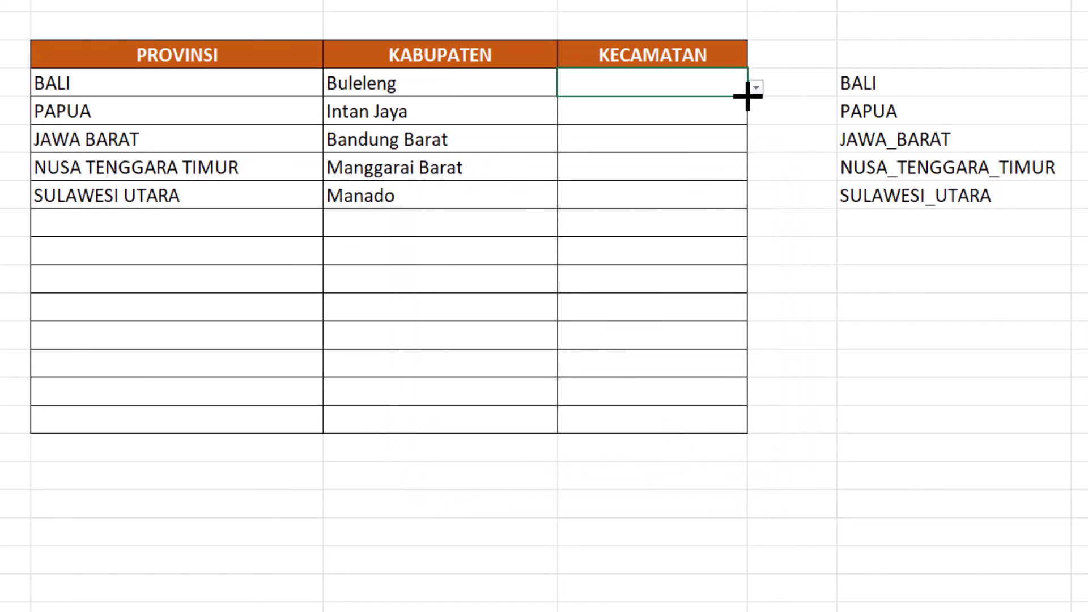
key(ctrl+c)
drag(748, 96, 749, 433)
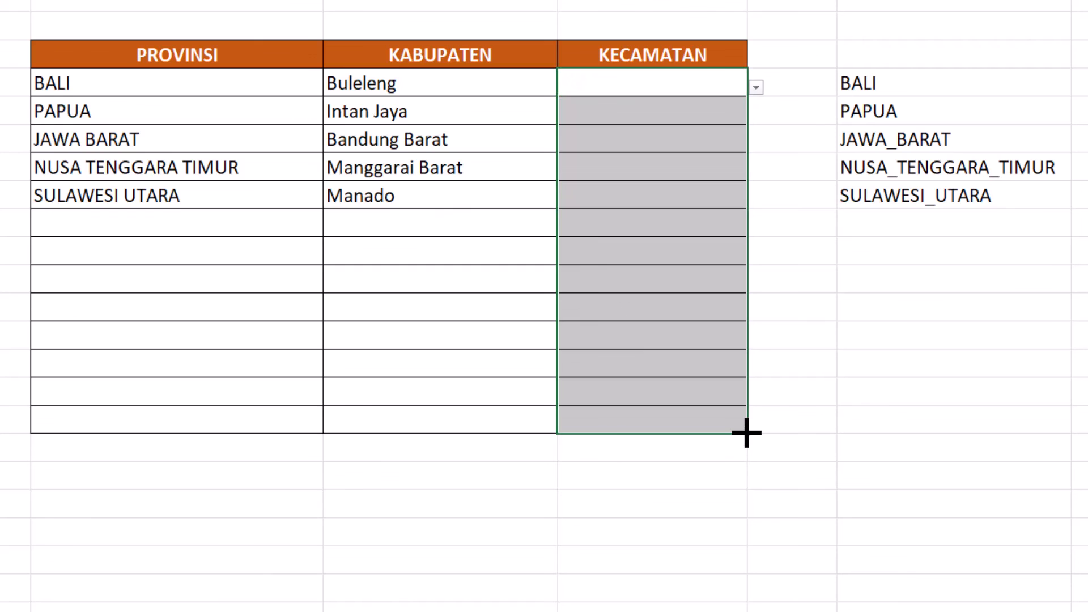
- Enter the kecamatan Seririt in D4 for Buleleng and Agisiga in D5 for Intan Jaya
click(651, 83)
text(s)
key(Down)
key(Return)
text(a)
key(Return)
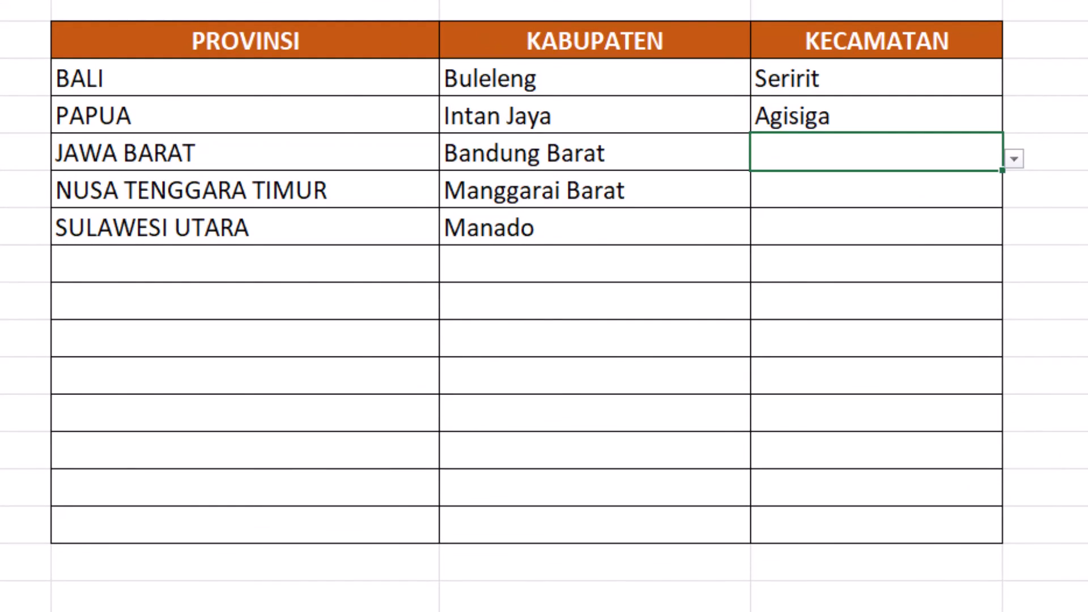
- Fill in the remaining kecamatan cells with Cihampelas in D6, Komodo in D7 and Wanea in D8
key(alt+Down)
text(Cihampelas)
key(Return)
text(Komodo)
key(Return)
text(Wanea)
key(Return)
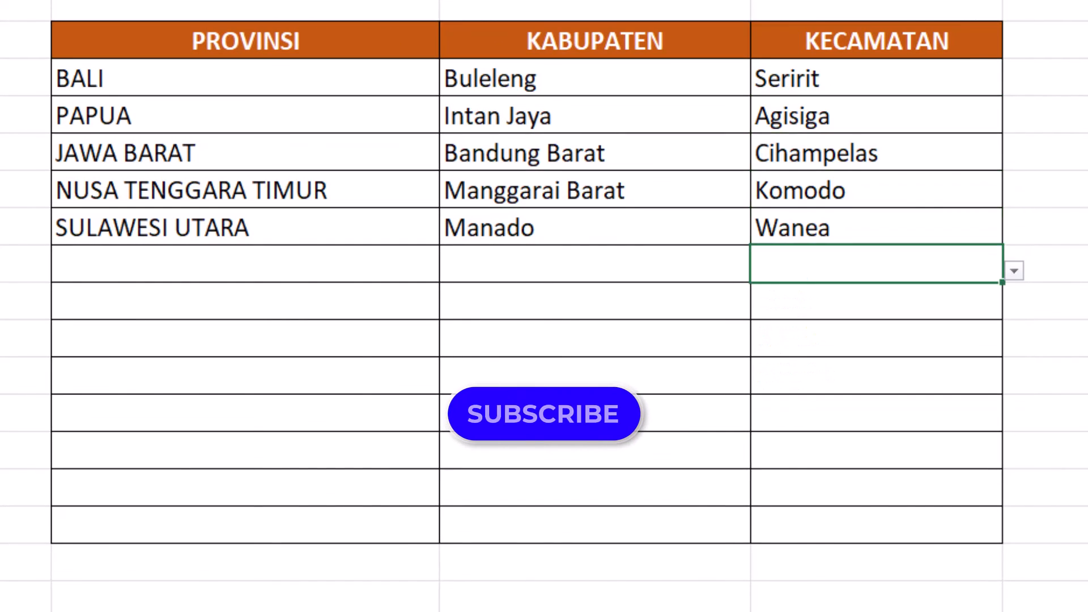